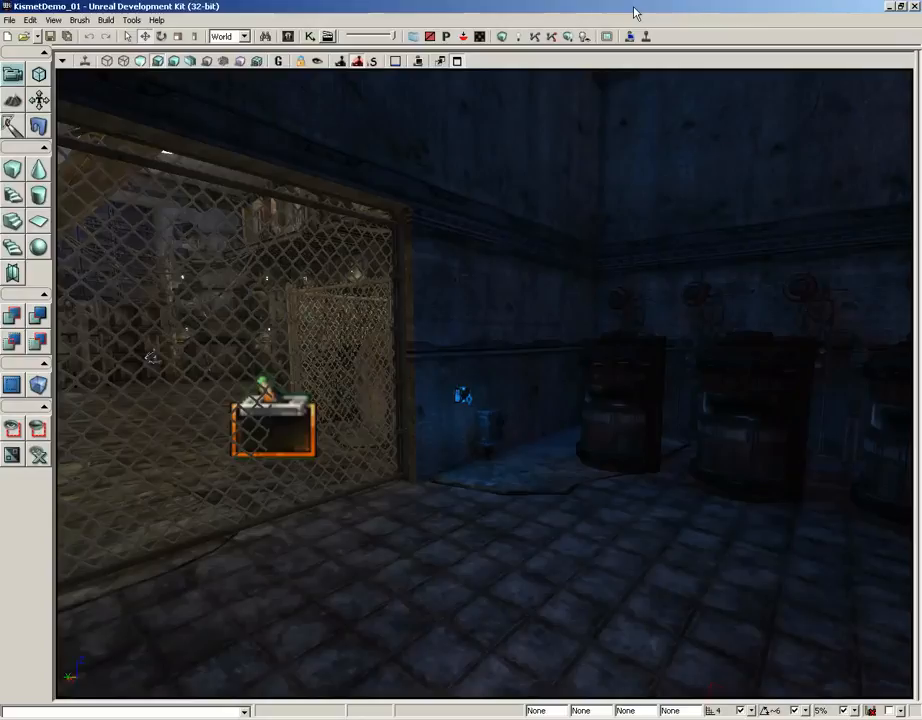
# Step: Select the fluorescent light fixture above the fence gate and locate its static mesh in the Content Browser
pyautogui.moveTo(517, 251); pyautogui.dragTo(445, 163, button='right')
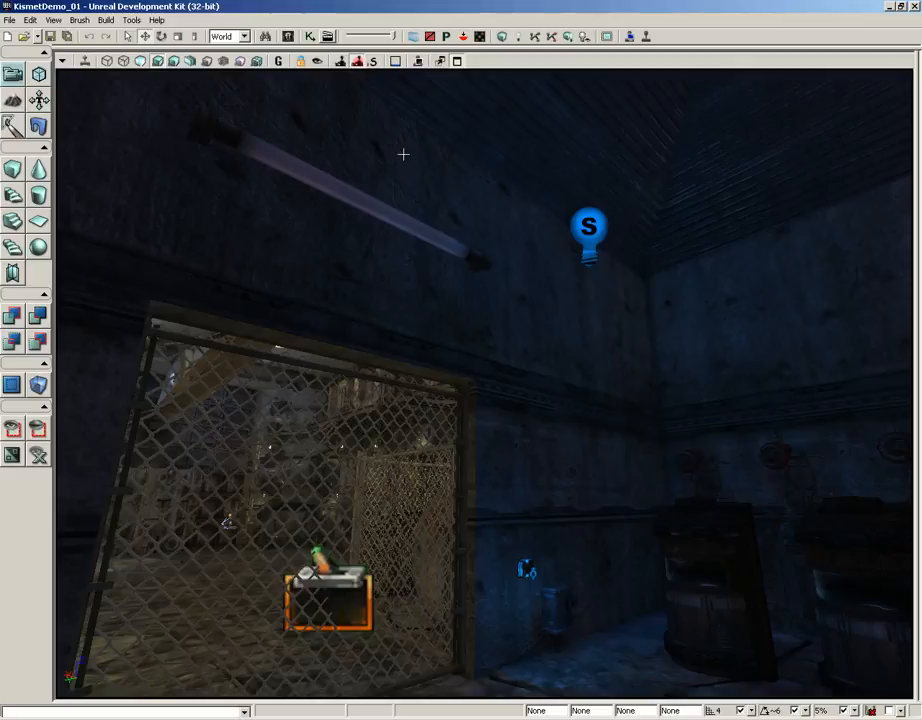
pyautogui.click(326, 186)
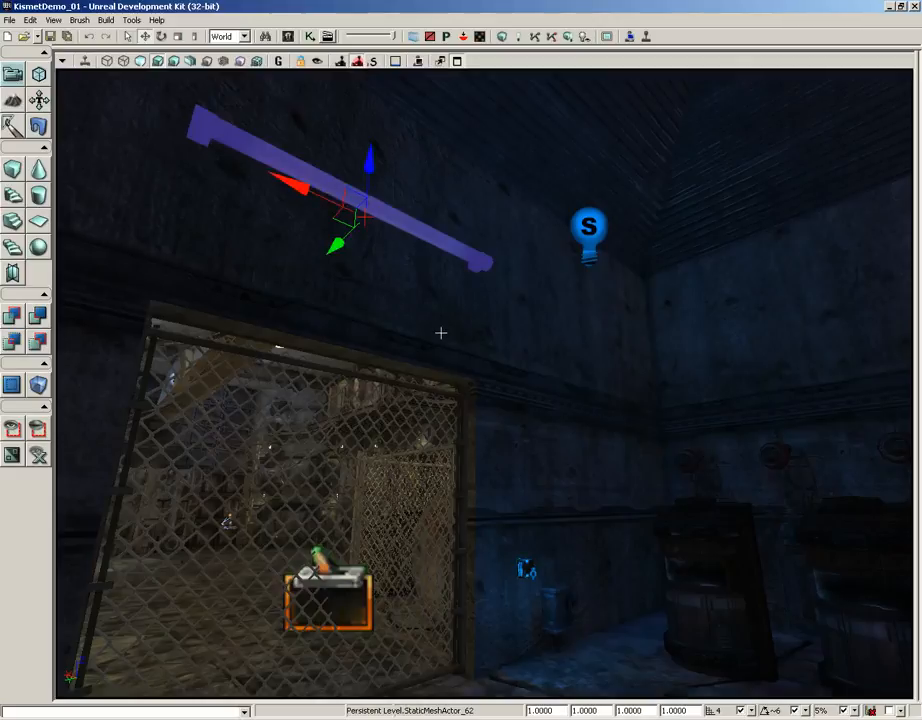
pyautogui.moveTo(484, 335)
pyautogui.mouseDown(button='right')
pyautogui.moveTo(482, 259)
pyautogui.moveTo(487, 335)
pyautogui.mouseUp(button='right')
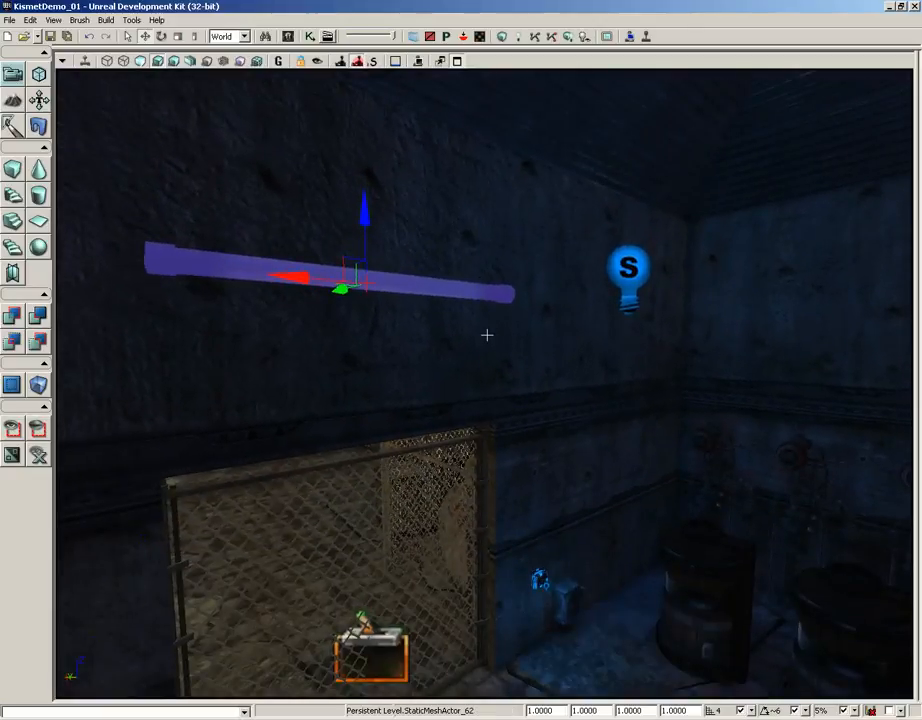
pyautogui.rightClick(393, 281)
pyautogui.click(443, 298)
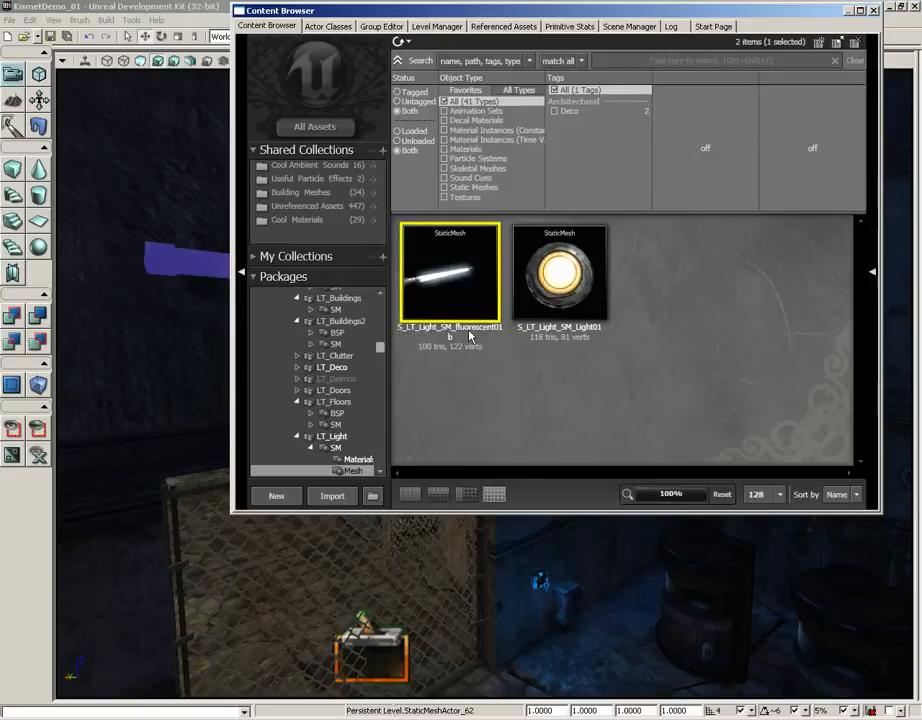
pyautogui.moveTo(449, 268)
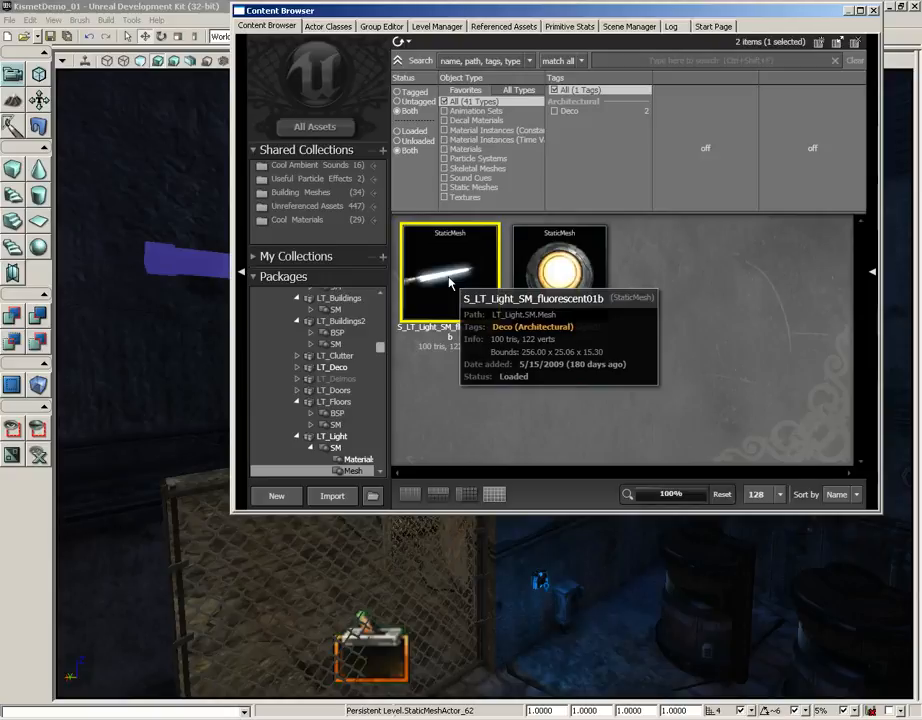
pyautogui.moveTo(335, 15); pyautogui.dragTo(361, 159)
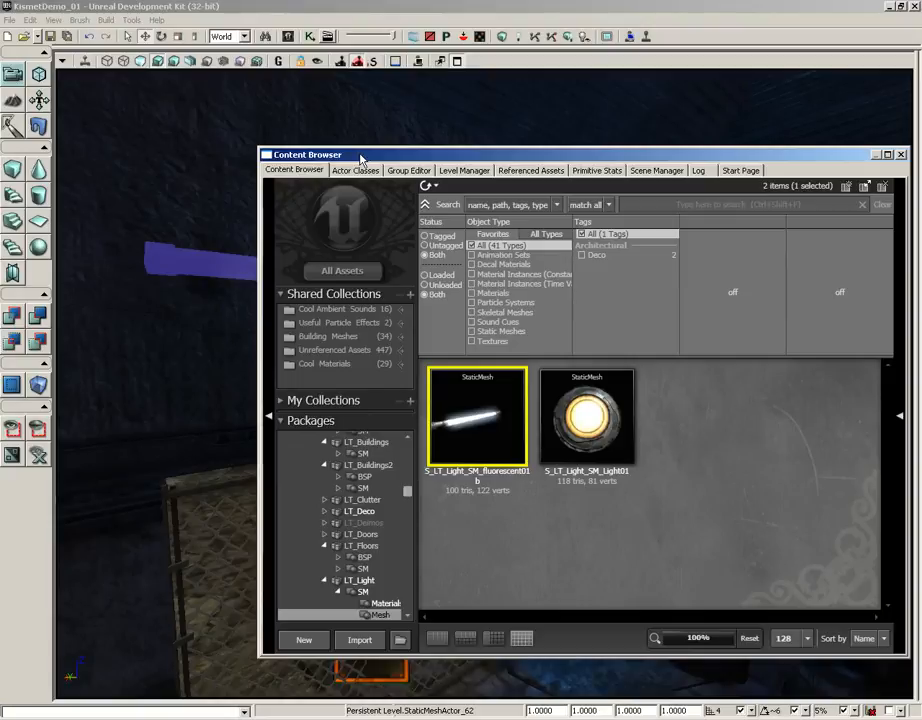
# Step: Open the S_LT_Light_SM_fluorescent01b mesh, expand its LODInfo elements and locate the assigned material in the Content Browser, closing the mesh editor
pyautogui.doubleClick(480, 432)
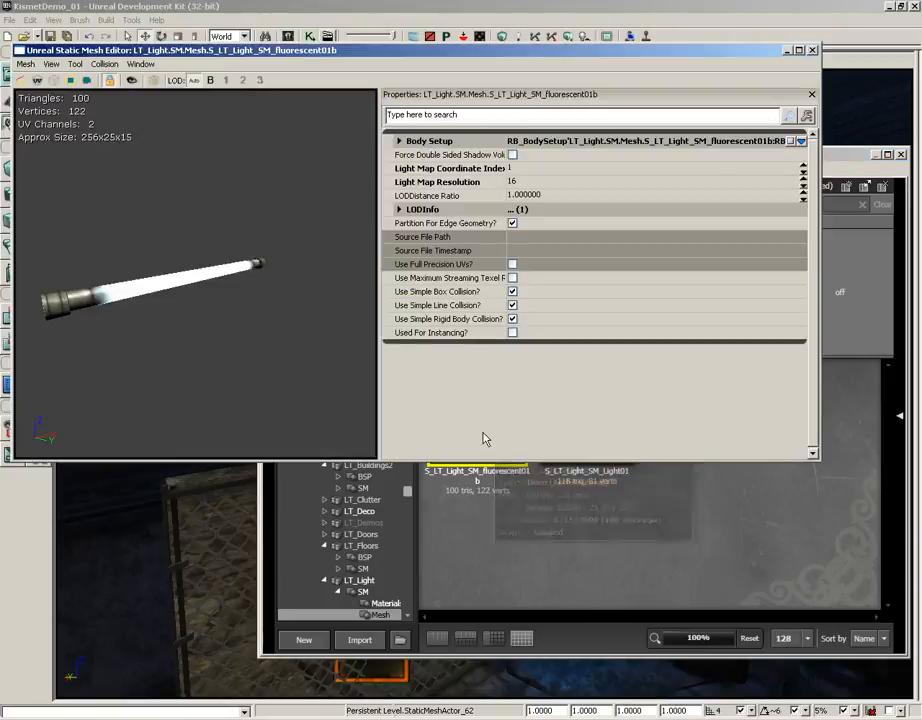
pyautogui.doubleClick(425, 210)
pyautogui.doubleClick(420, 223)
pyautogui.doubleClick(442, 237)
pyautogui.doubleClick(447, 251)
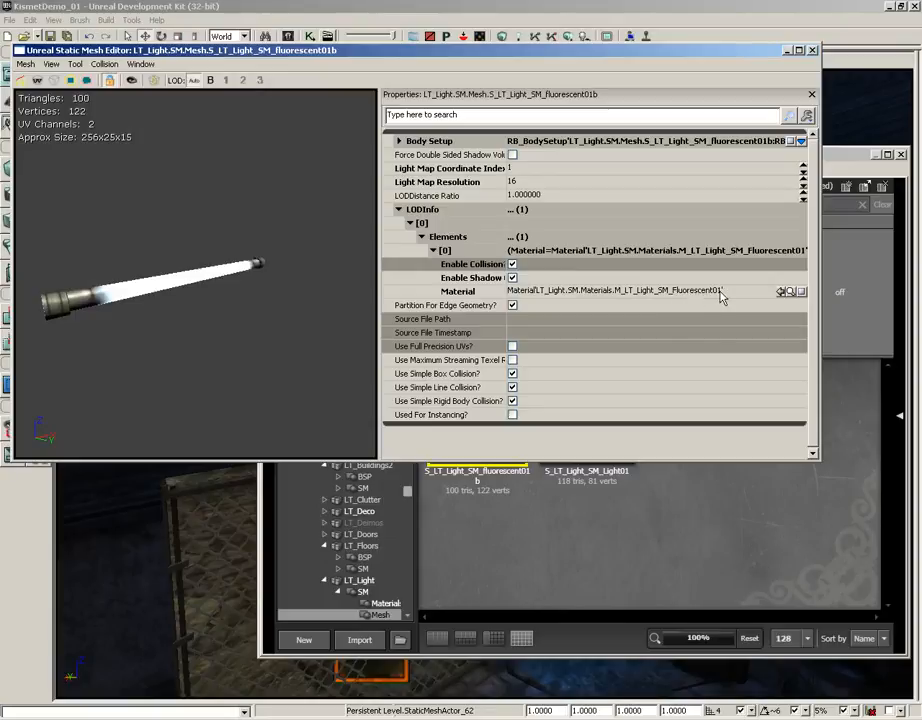
pyautogui.click(792, 291)
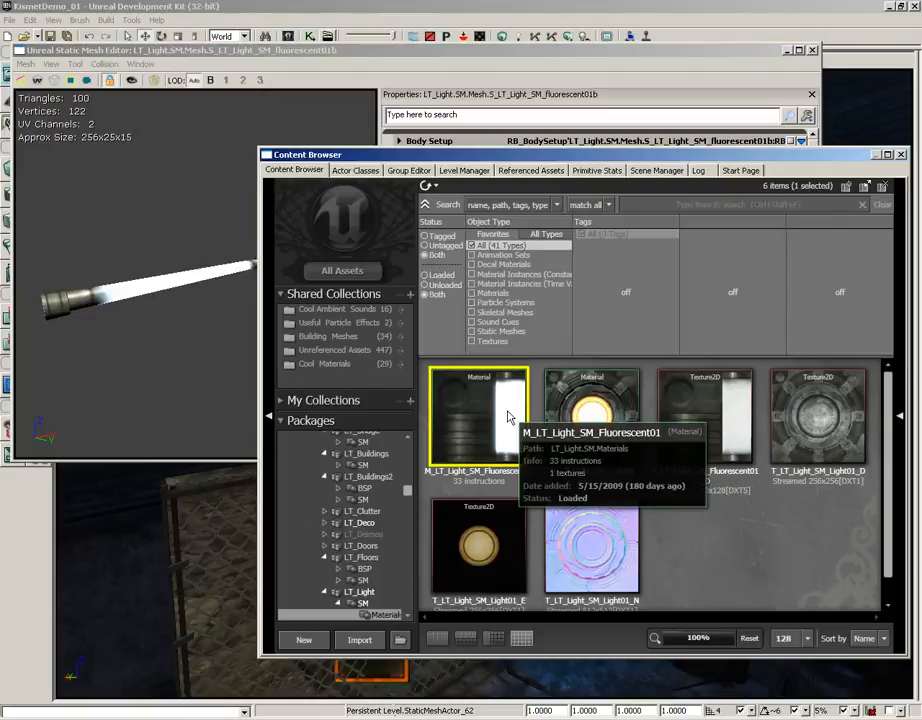
pyautogui.click(812, 49)
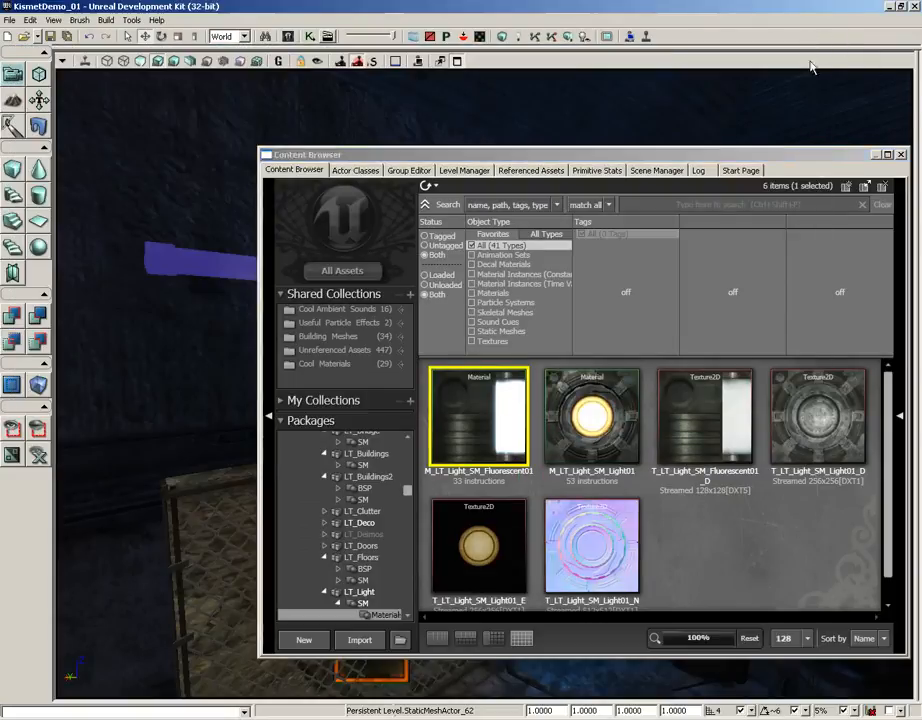
# Step: Open the M_LT_Light_SM_Fluorescent01 material and examine how its LightColor parameter feeds the emissive network, then close it
pyautogui.doubleClick(488, 410)
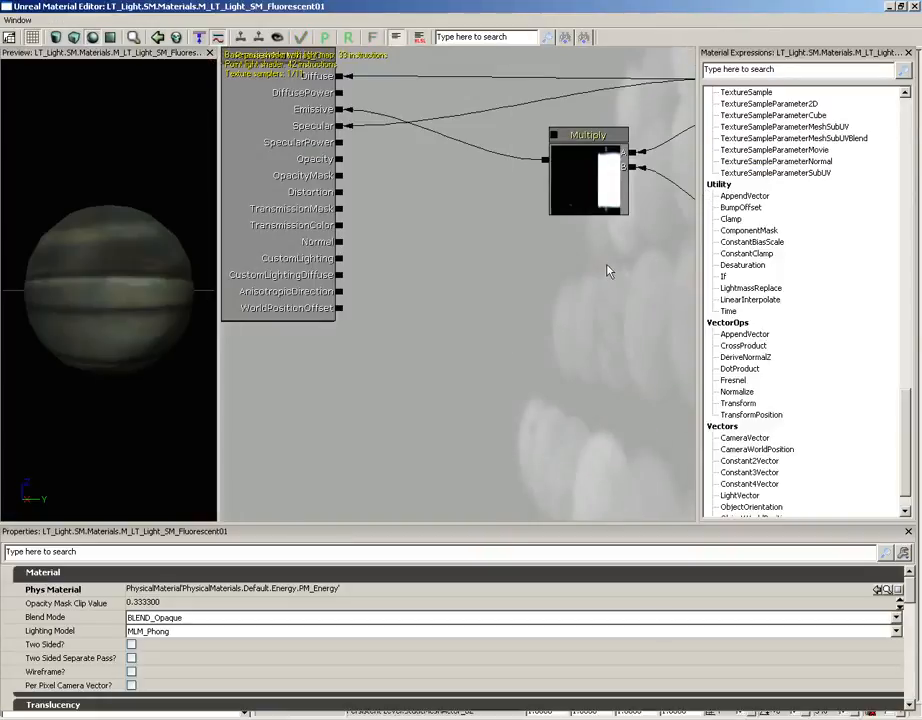
pyautogui.moveTo(609, 268); pyautogui.dragTo(252, 304)
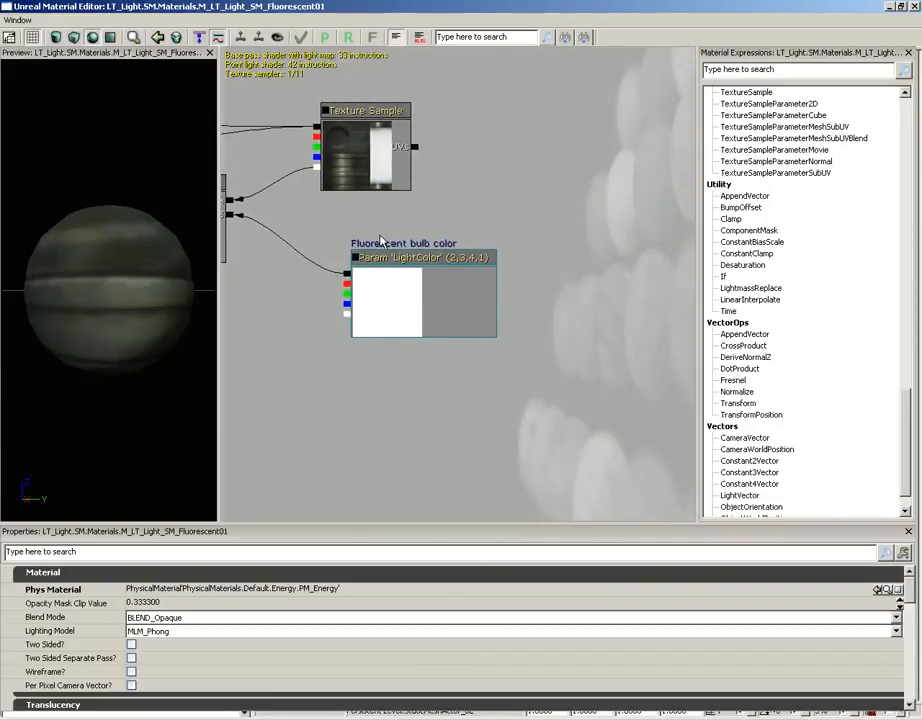
pyautogui.moveTo(349, 218); pyautogui.dragTo(391, 241)
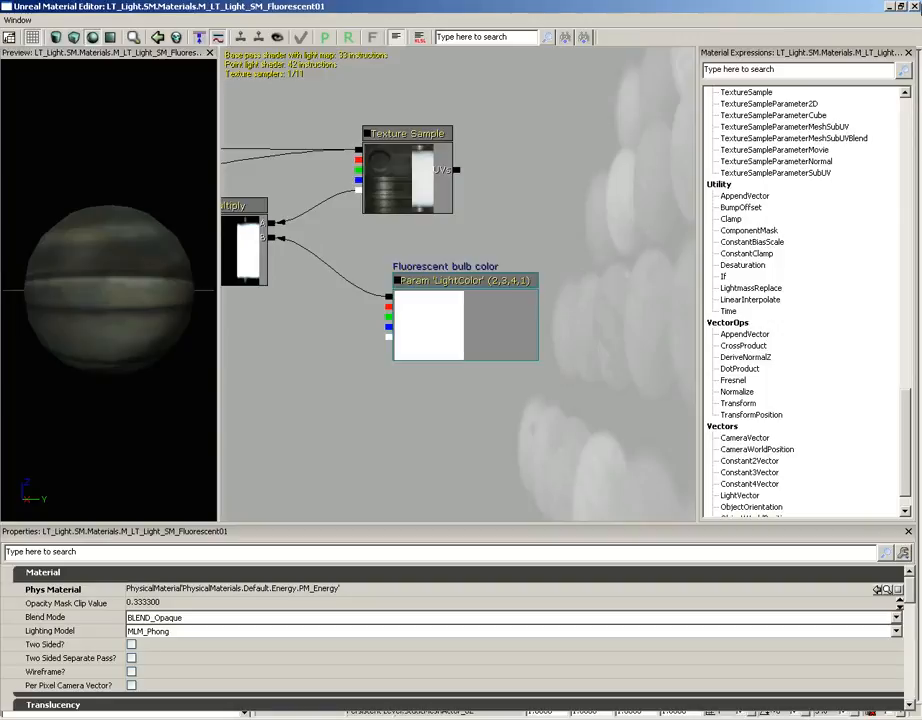
pyautogui.click(913, 6)
# Step: Create a new MaterialInstanceConstant named temp in the KismetDemoAssets package
pyautogui.moveTo(406, 490); pyautogui.dragTo(403, 613)
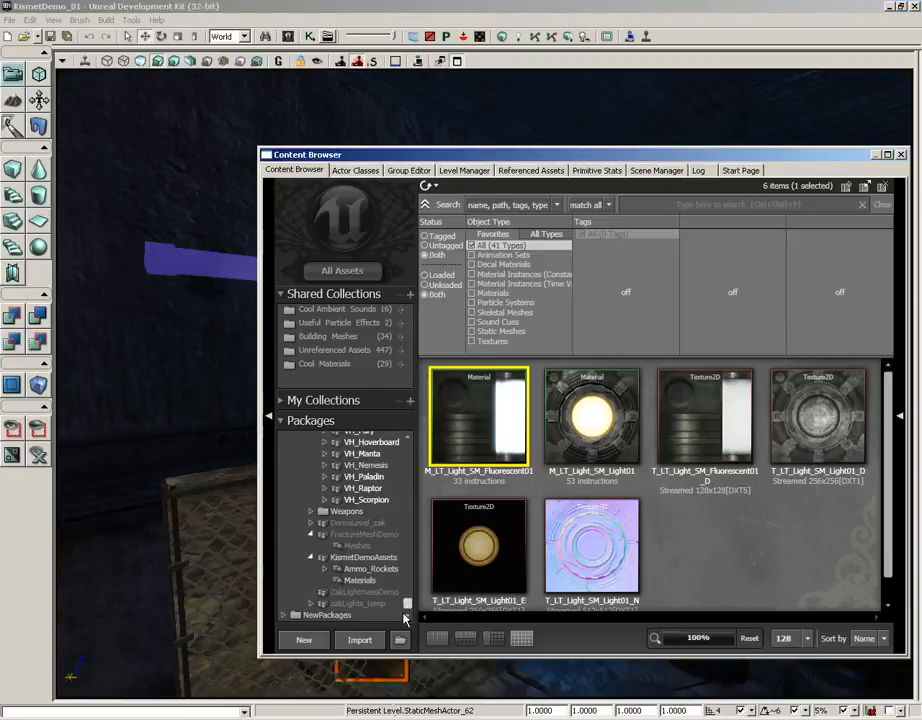
pyautogui.click(368, 557)
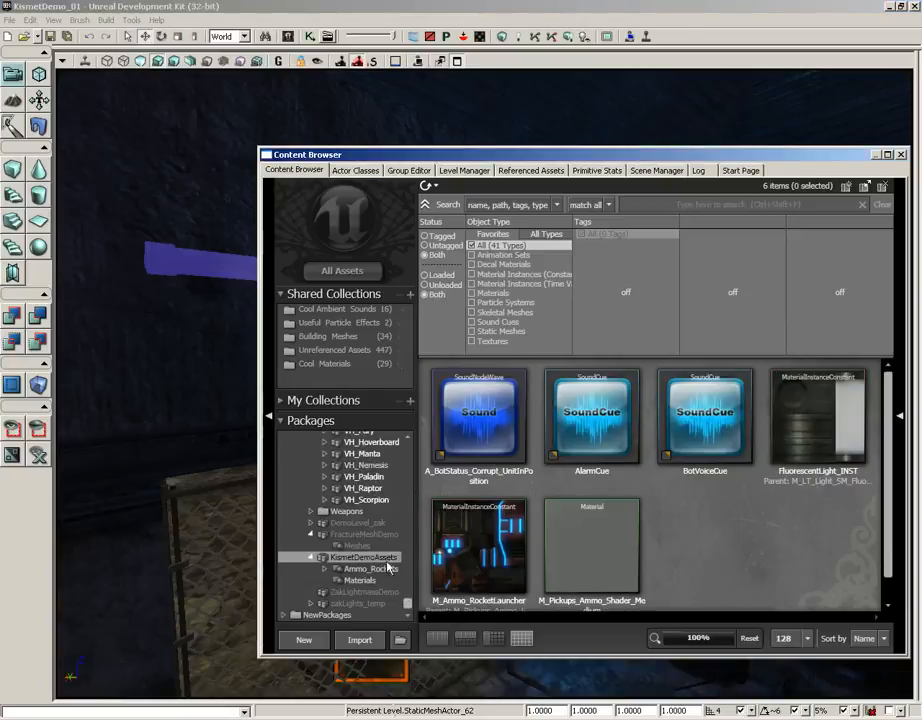
pyautogui.click(838, 422)
pyautogui.rightClick(692, 522)
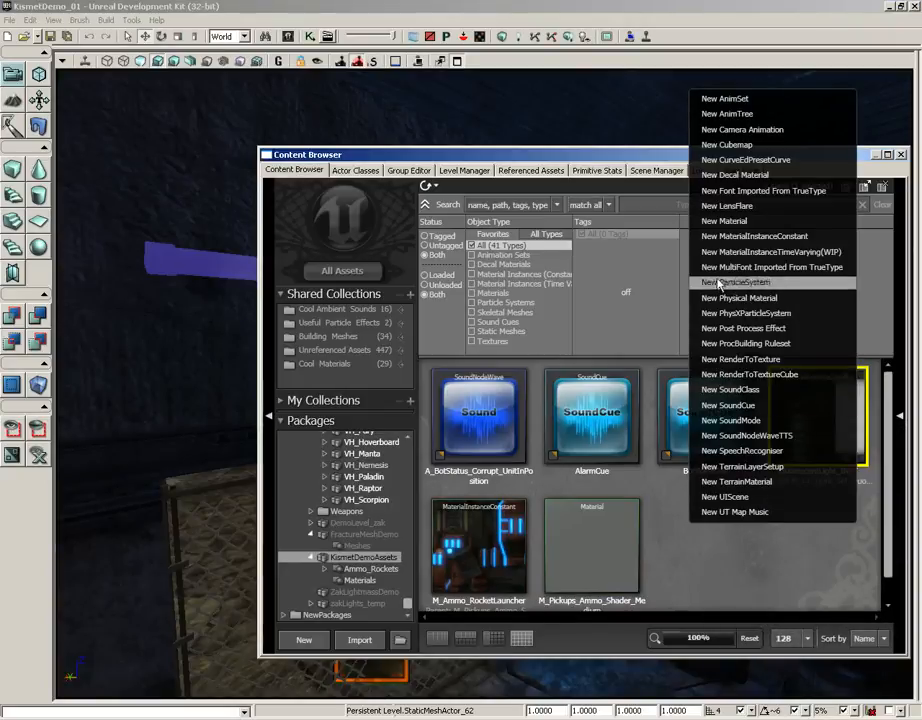
pyautogui.click(722, 238)
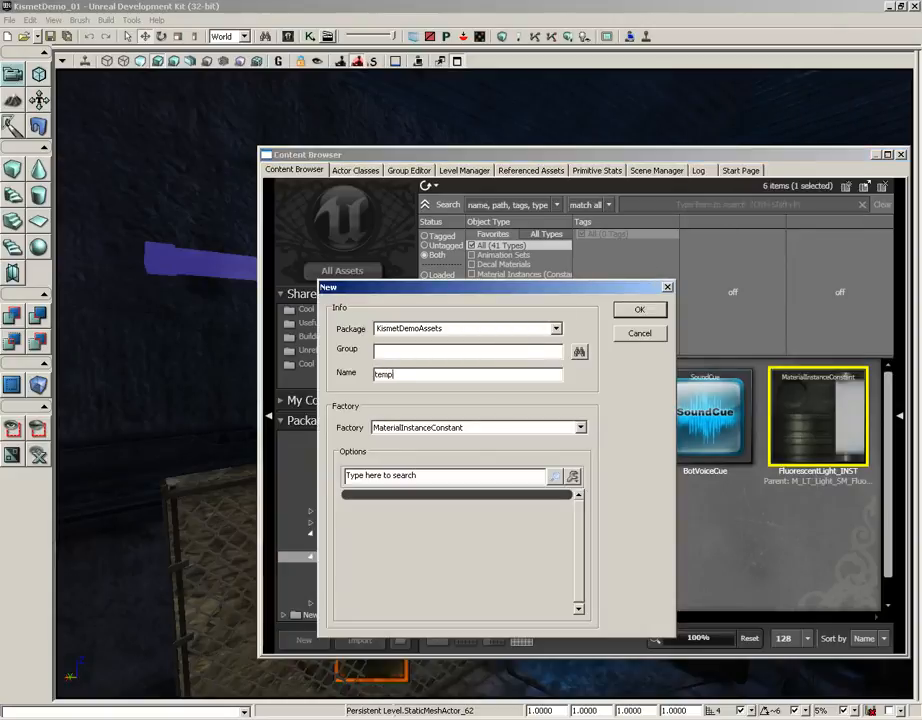
pyautogui.write('temp')
pyautogui.press('Return')
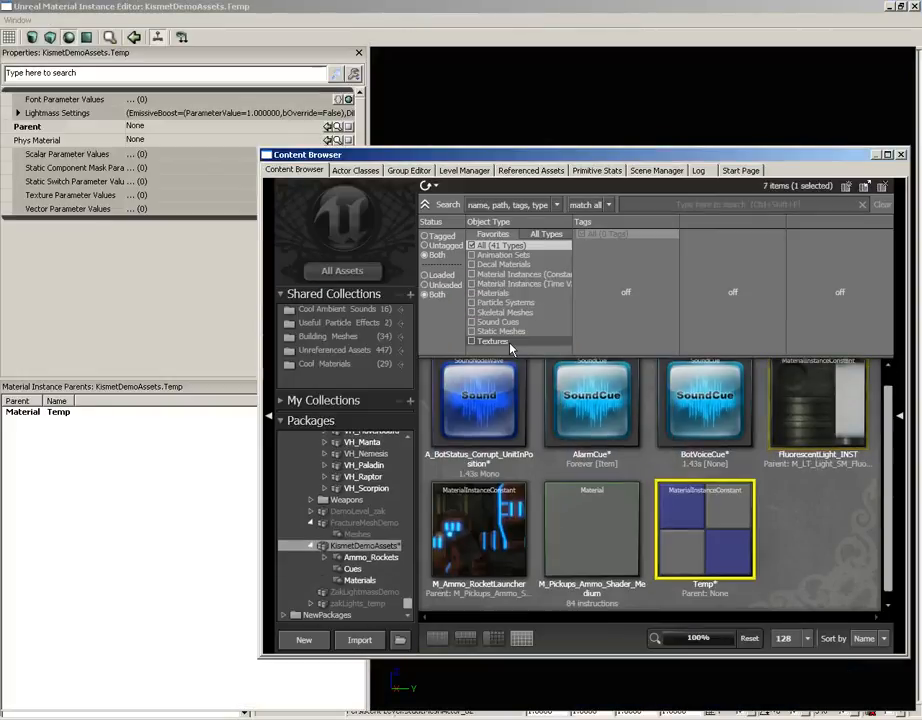
# Step: Move the material instance editor aside and locate the fluorescent light's static mesh in the Content Browser again
pyautogui.click(520, 7)
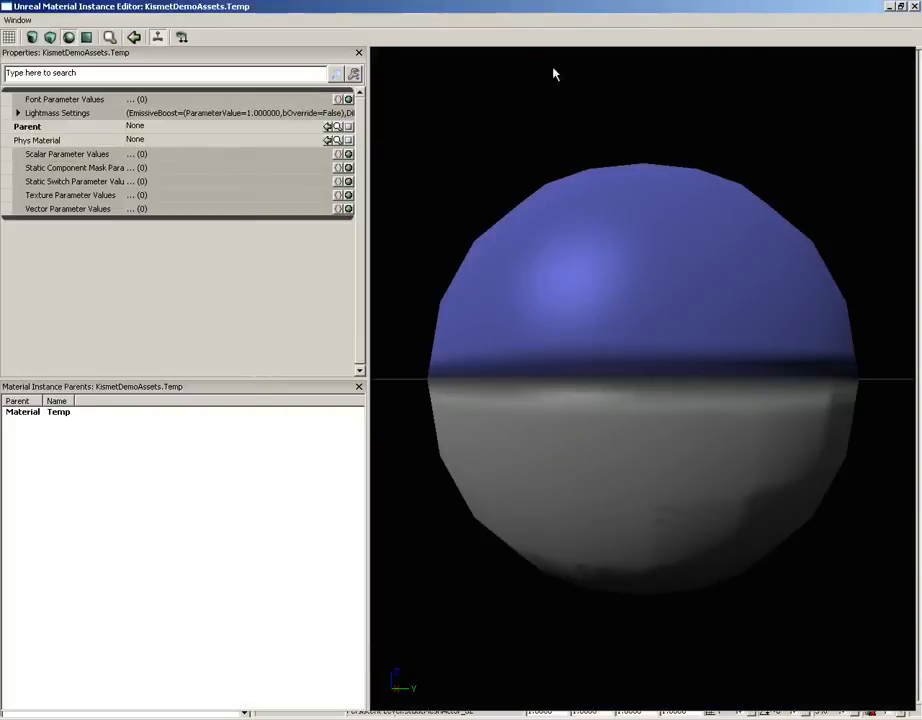
pyautogui.click(901, 7)
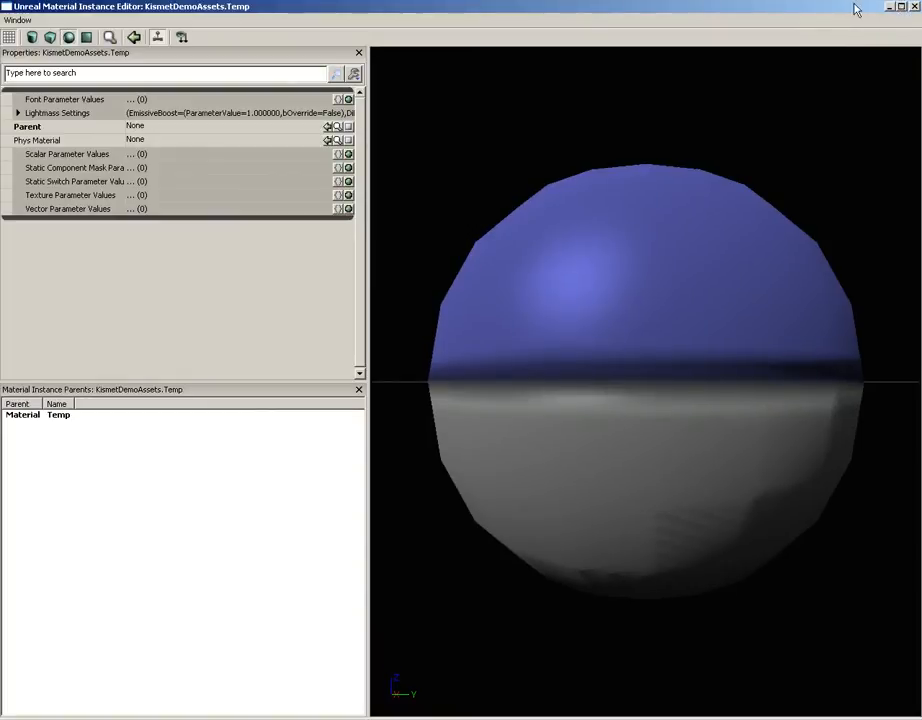
pyautogui.moveTo(855, 7); pyautogui.dragTo(109, 27)
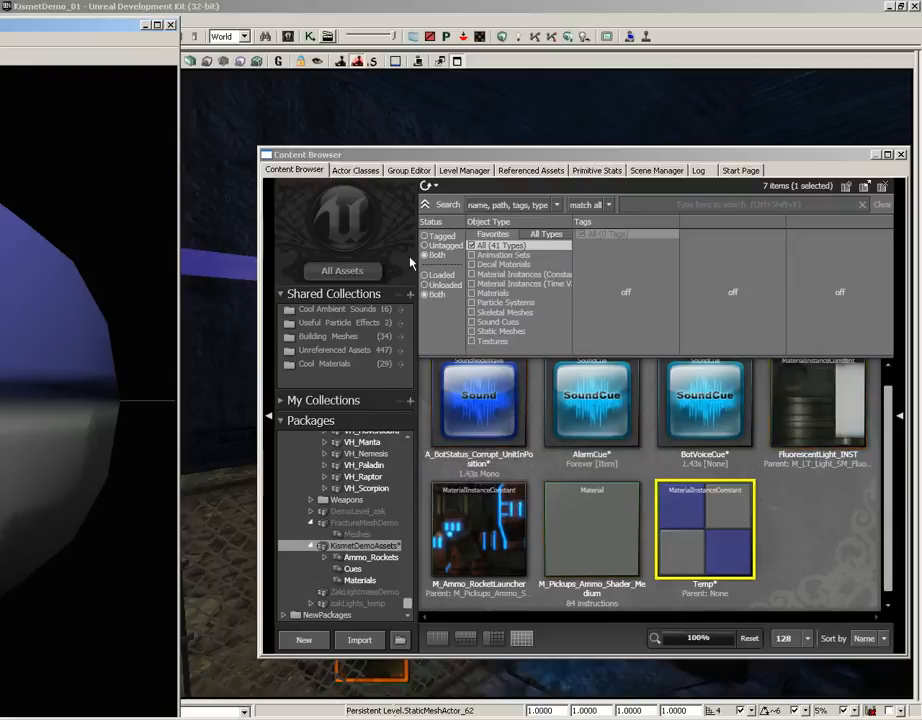
pyautogui.rightClick(212, 266)
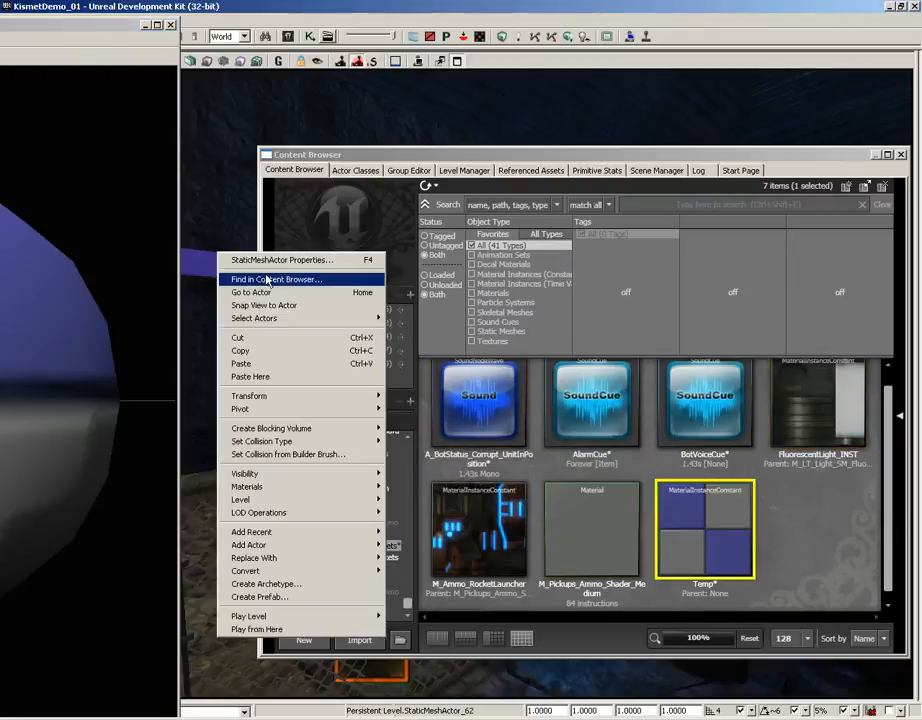
pyautogui.click(285, 280)
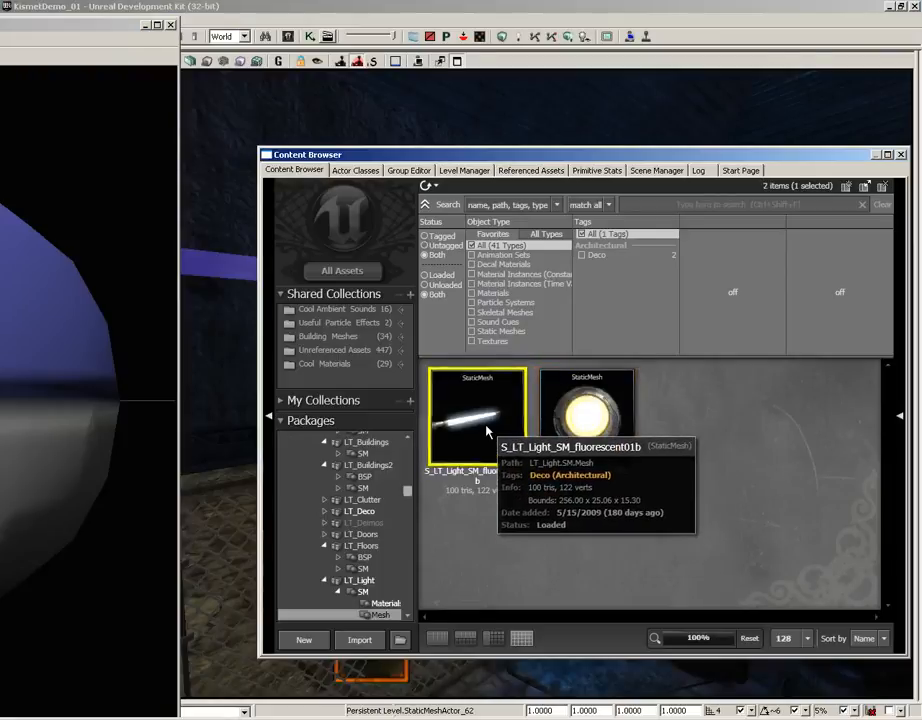
# Step: Open the fluorescent mesh, expand its LODInfo elements and have its M_LT_Light_SM_Fluorescent01 material selected in the Content Browser
pyautogui.doubleClick(445, 450)
pyautogui.click(400, 210)
pyautogui.click(411, 223)
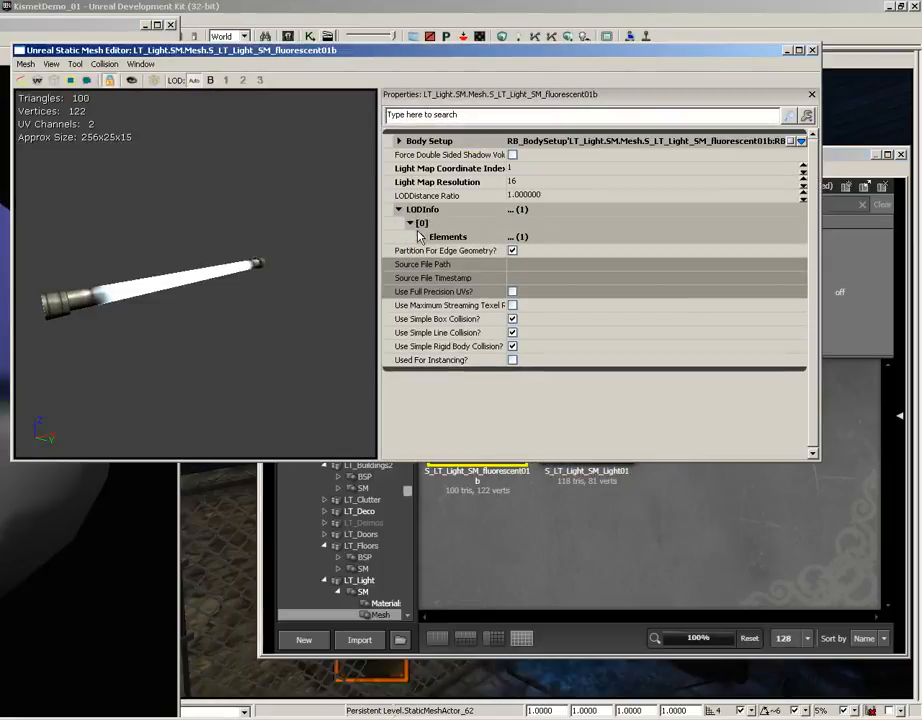
pyautogui.click(422, 236)
pyautogui.click(433, 250)
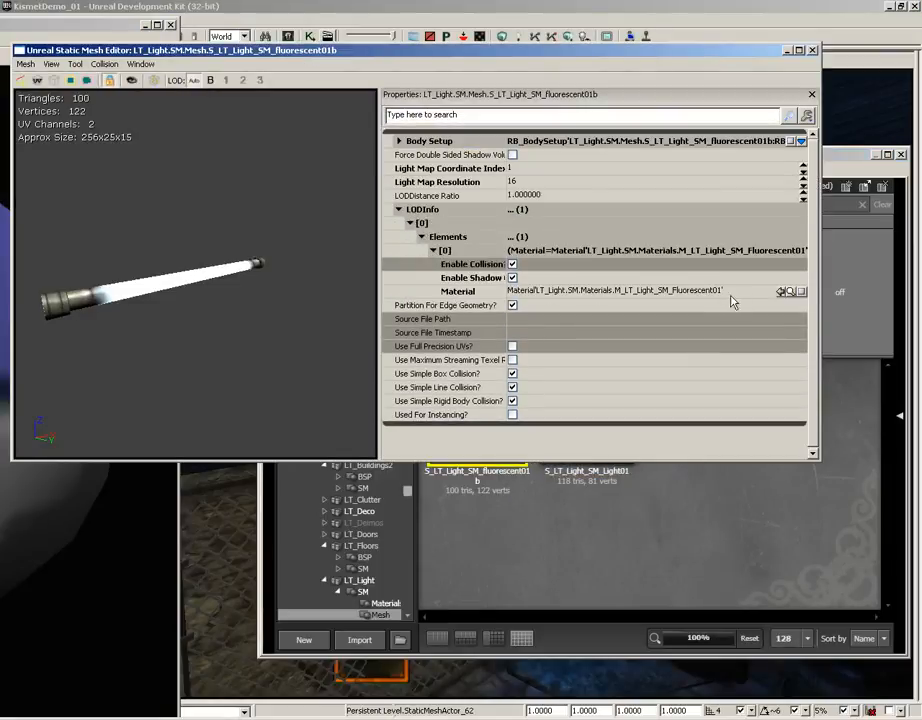
pyautogui.click(778, 294)
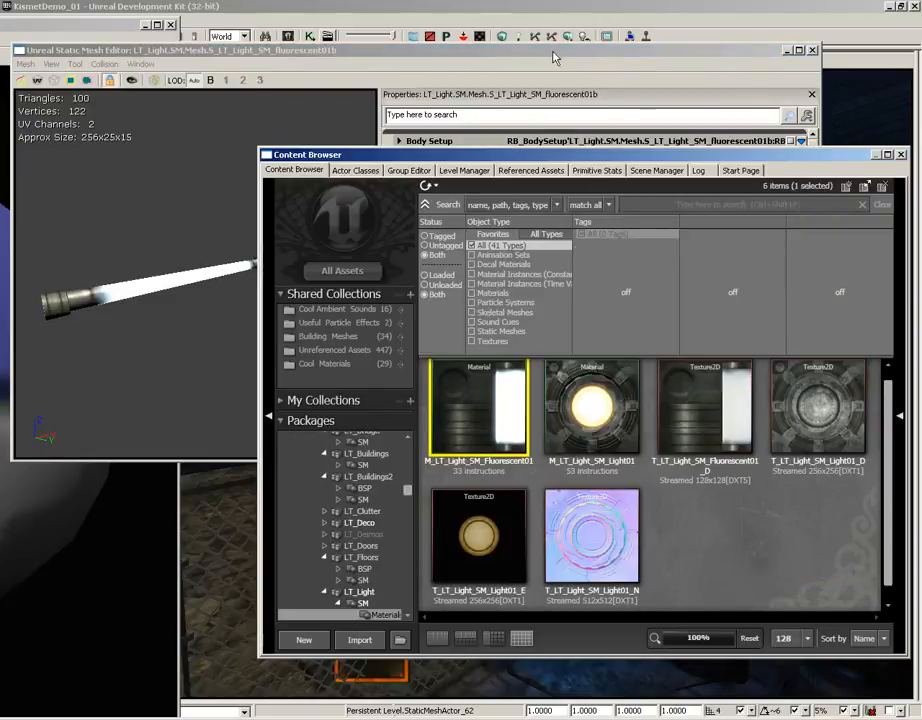
# Step: Bring back the Temp material instance editor maximized and assign M_LT_Light_SM_Fluorescent01 as the instance's parent
pyautogui.click(120, 541)
pyautogui.moveTo(105, 26); pyautogui.dragTo(807, 4)
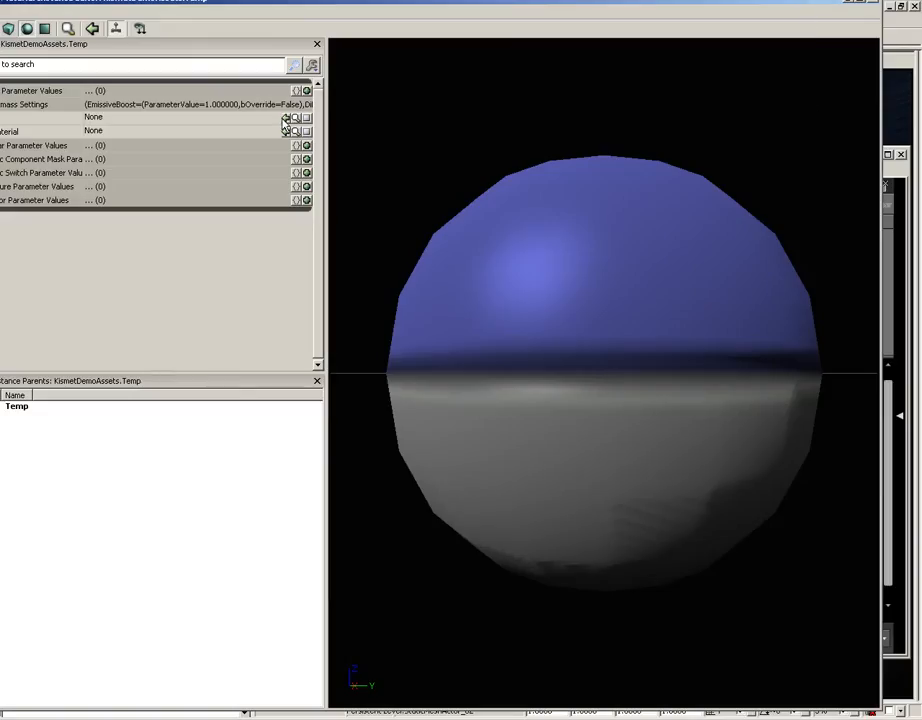
pyautogui.moveTo(305, 3); pyautogui.dragTo(331, 17)
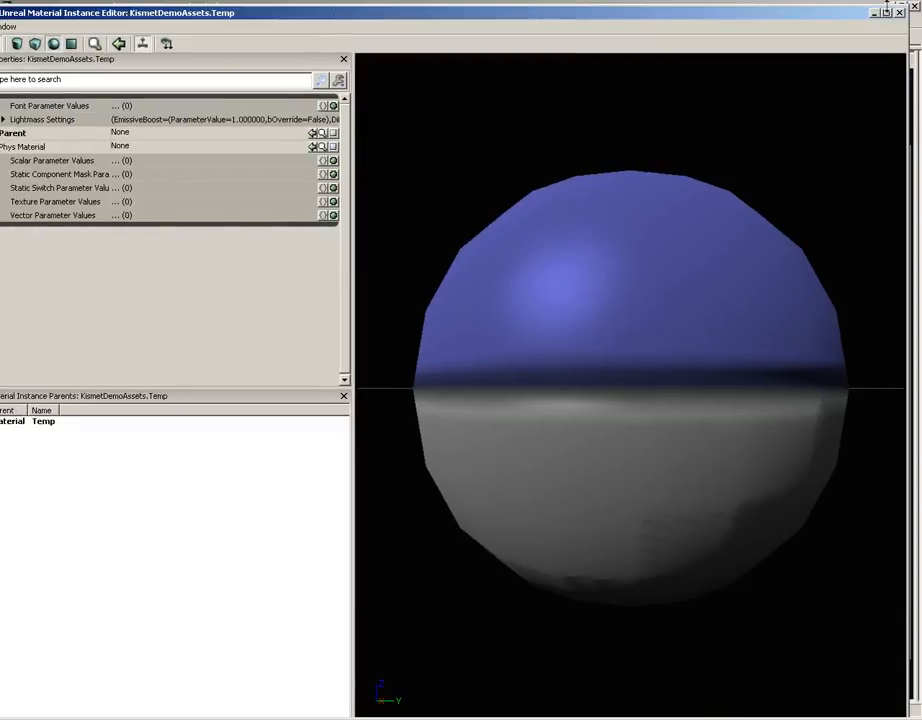
pyautogui.click(885, 11)
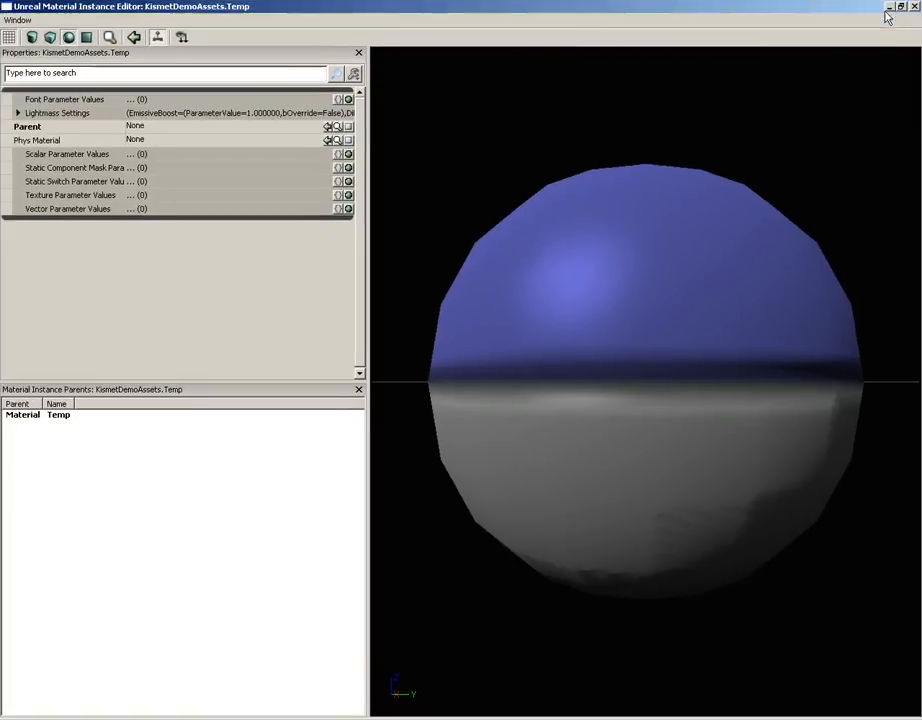
pyautogui.click(326, 127)
pyautogui.moveTo(620, 330); pyautogui.dragTo(800, 207)
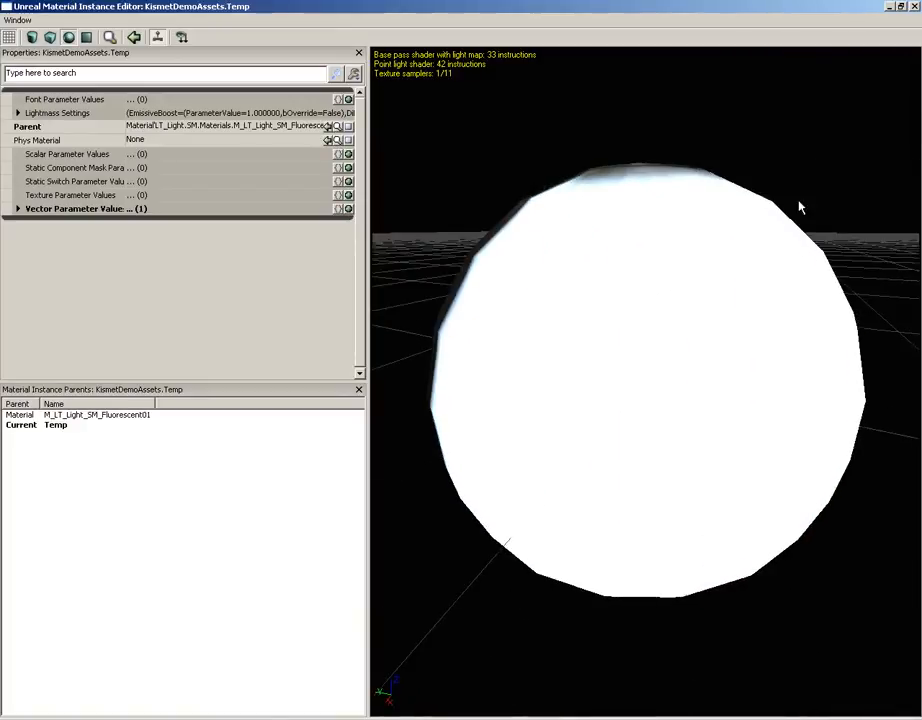
# Step: Override the instance's LightColor vector parameter and set its R, G and B values to 0
pyautogui.click(18, 209)
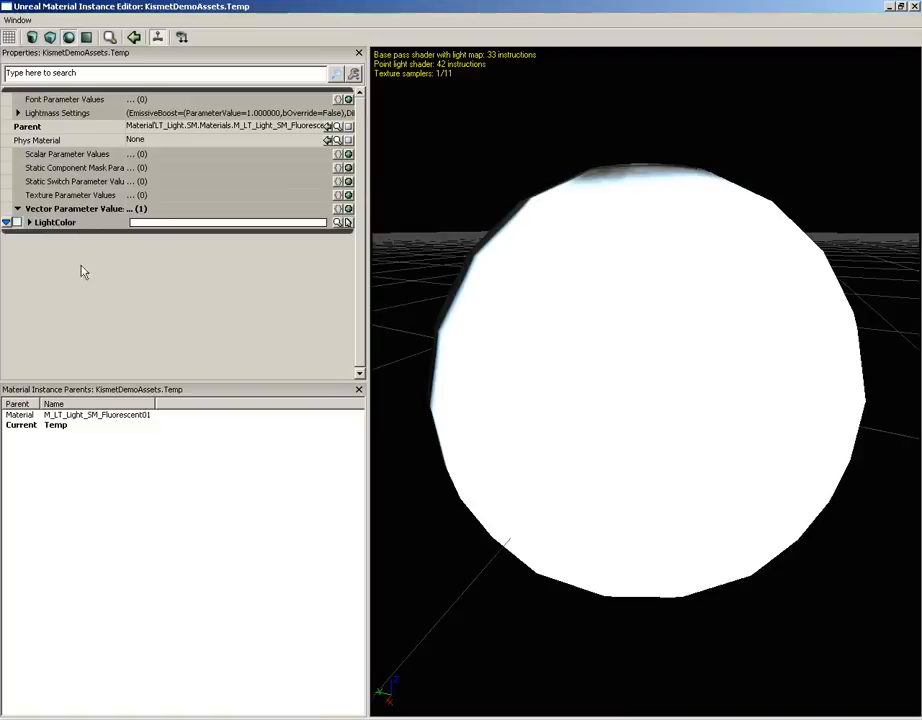
pyautogui.click(15, 223)
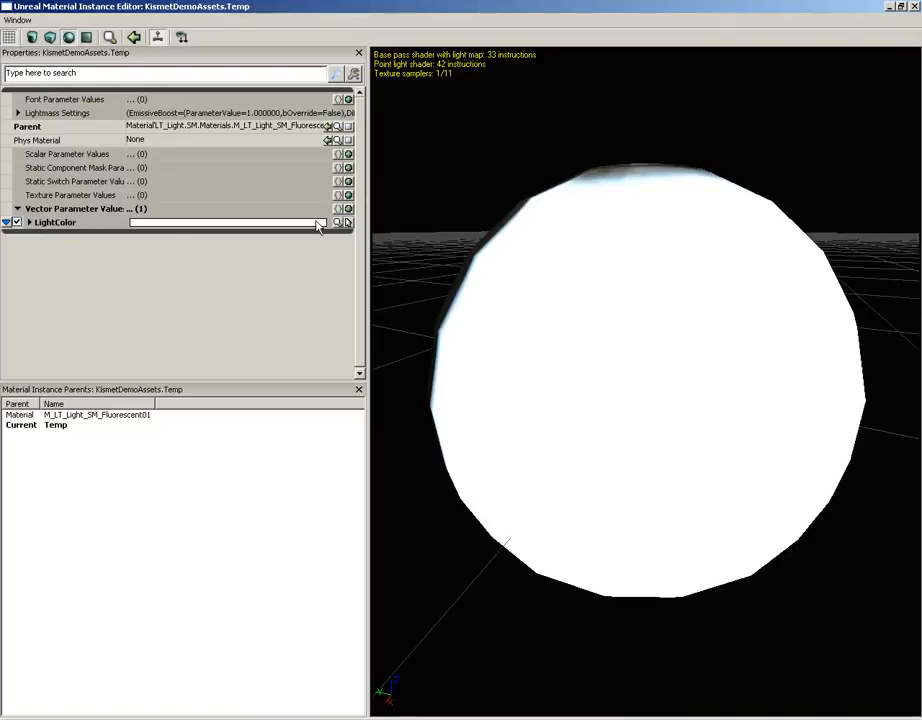
pyautogui.click(30, 223)
pyautogui.click(190, 236)
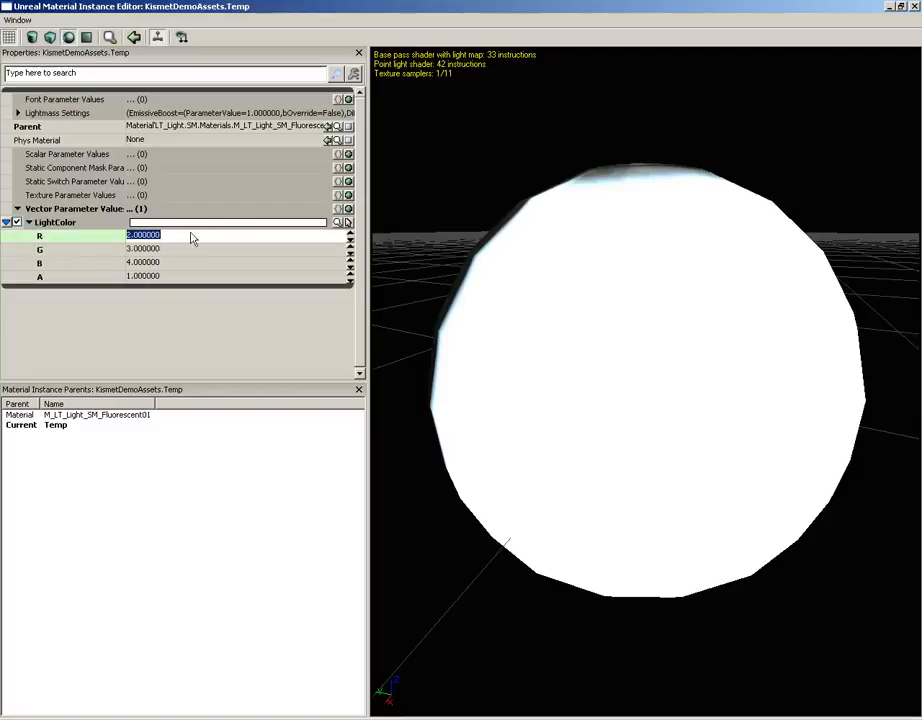
pyautogui.write('0')
pyautogui.press('Tab')
pyautogui.write('0')
pyautogui.press('Tab')
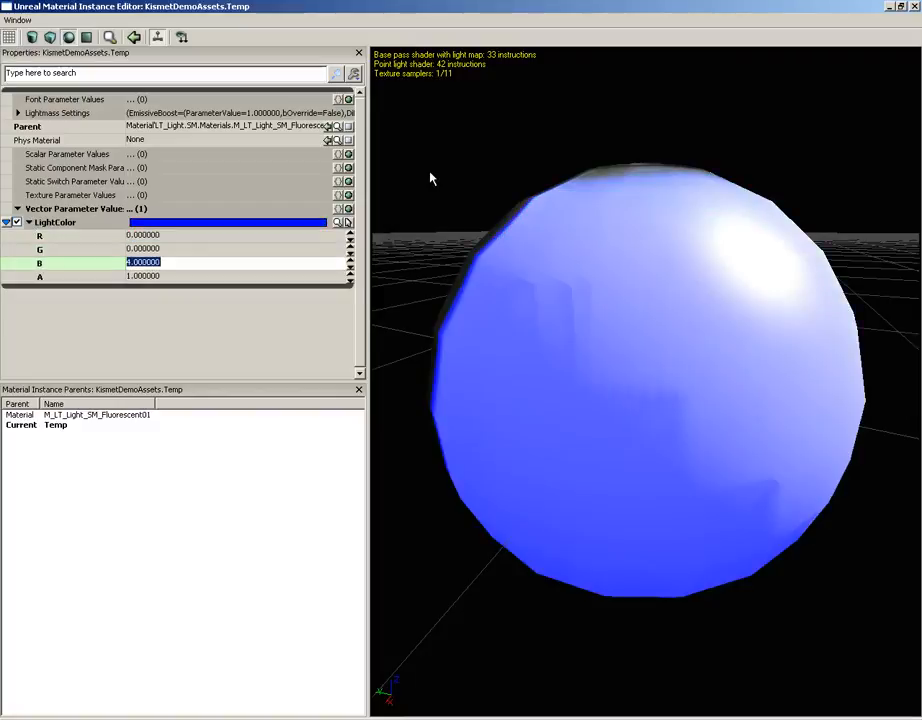
pyautogui.write('0')
pyautogui.press('Return')
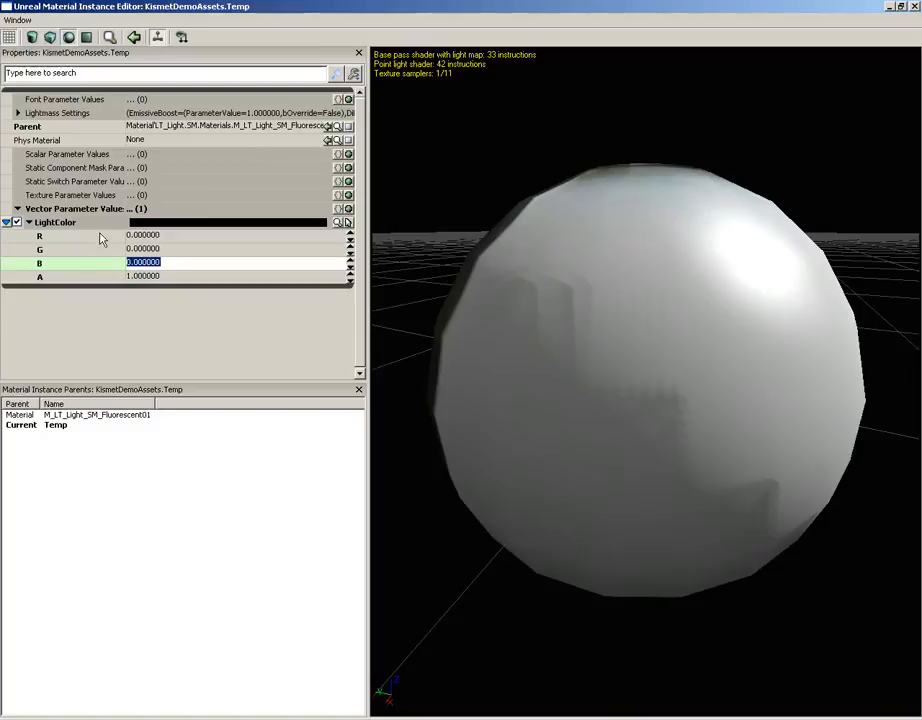
# Step: Set the Temp instance's LightColor R value to 30, inspect the preview sphere and close the material instance editor
pyautogui.click(155, 237)
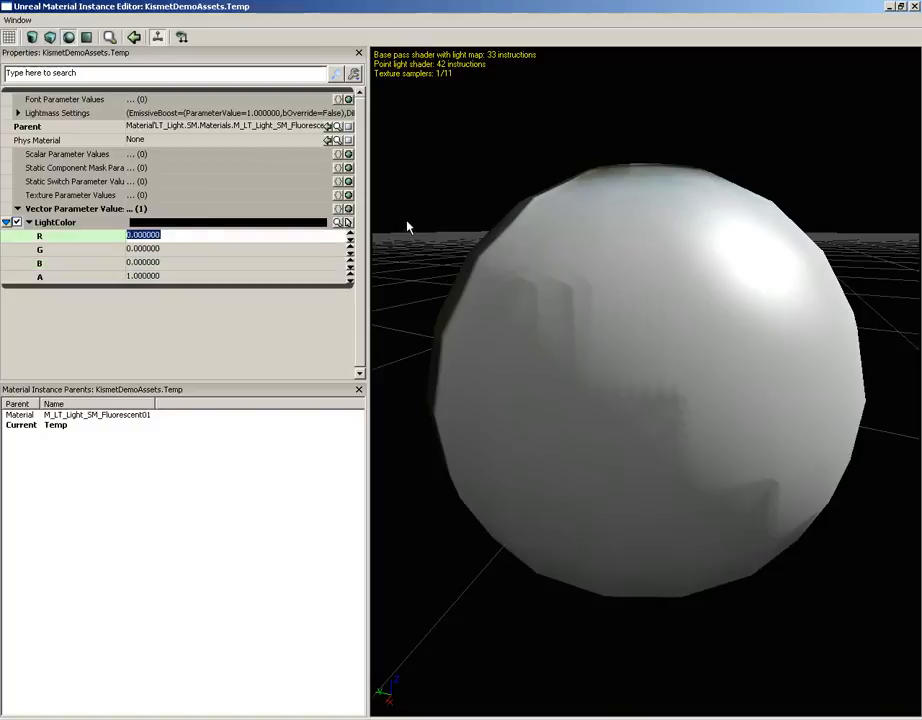
pyautogui.write('30')
pyautogui.press('Return')
pyautogui.moveTo(578, 307); pyautogui.dragTo(865, 167)
pyautogui.click(915, 7)
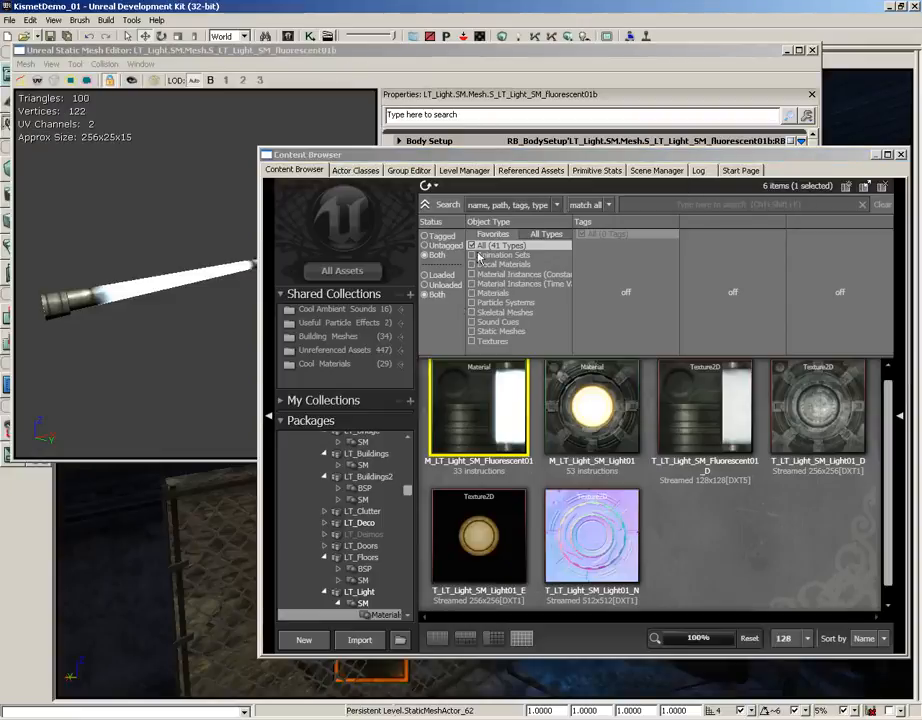
# Step: Show the KismetDemoAssets package, close the static mesh editor and apply FluorescentLight_INST to the fluorescent tube in the level
pyautogui.moveTo(408, 491); pyautogui.dragTo(402, 616)
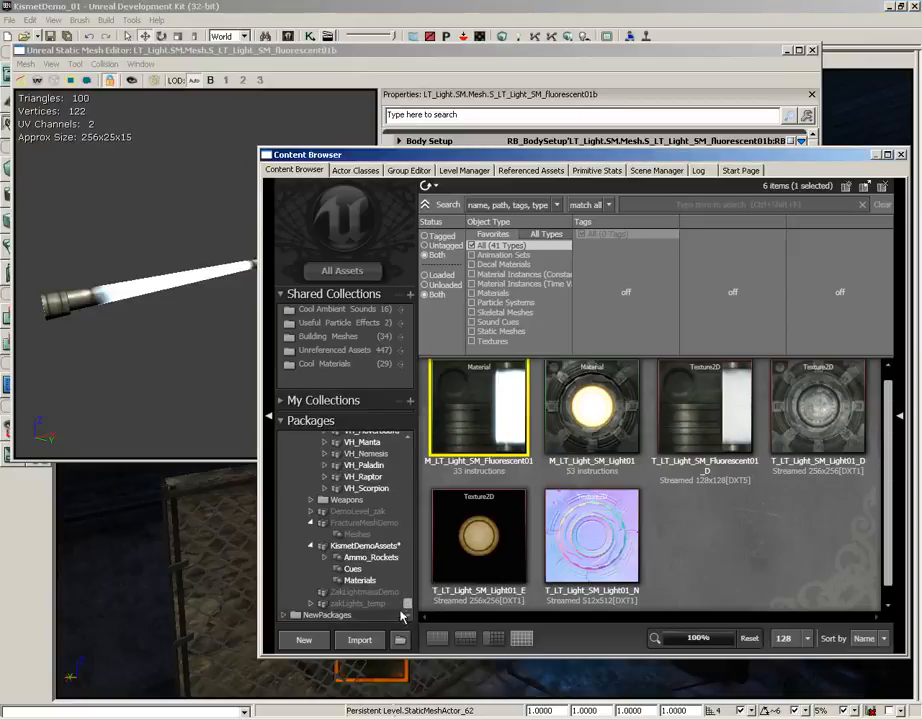
pyautogui.click(355, 545)
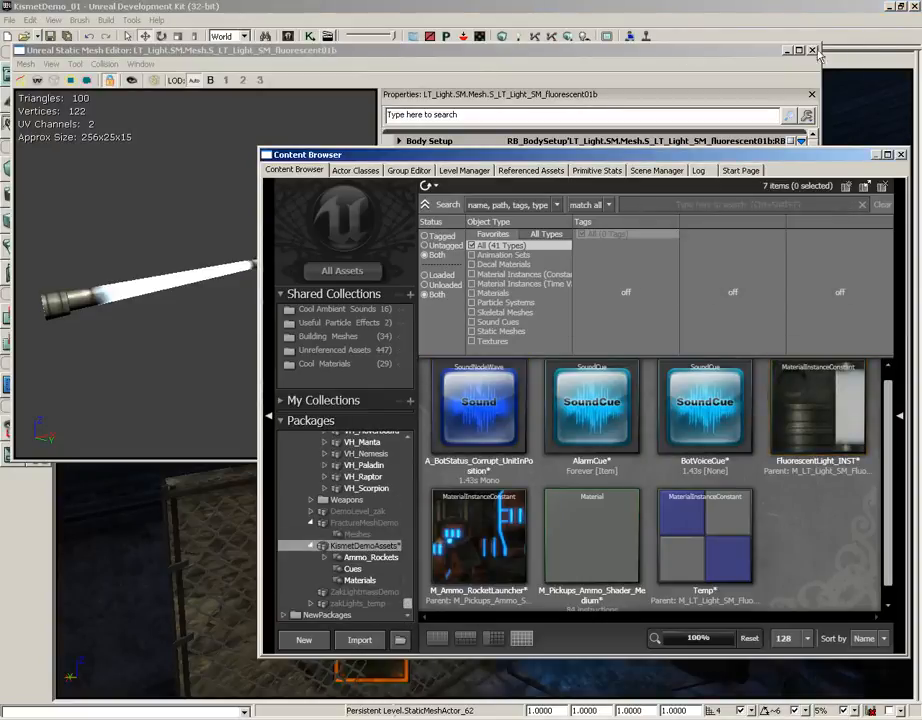
pyautogui.click(585, 40)
pyautogui.moveTo(587, 156); pyautogui.dragTo(597, 88)
pyautogui.moveTo(827, 318); pyautogui.dragTo(181, 264)
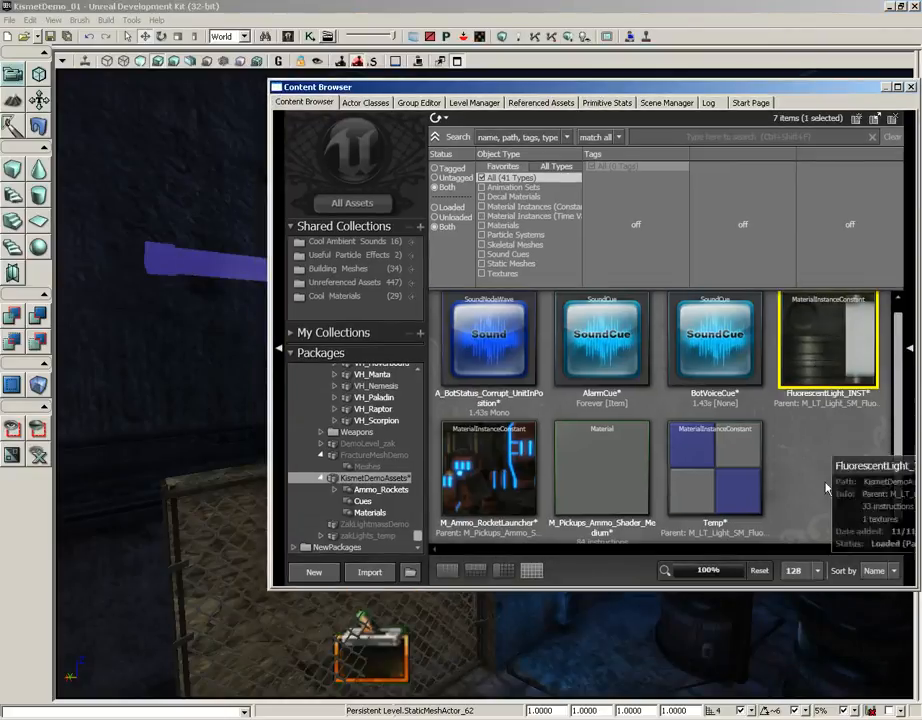
# Step: Delete the Temp material instance from KismetDemoAssets and close the Content Browser
pyautogui.click(685, 465)
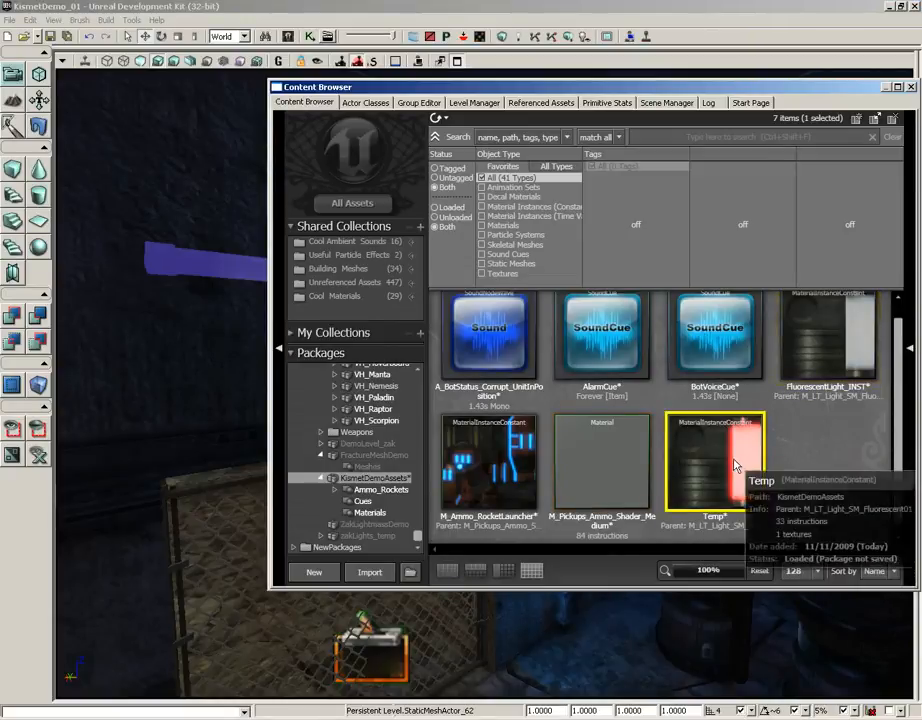
pyautogui.rightClick(681, 460)
pyautogui.click(705, 558)
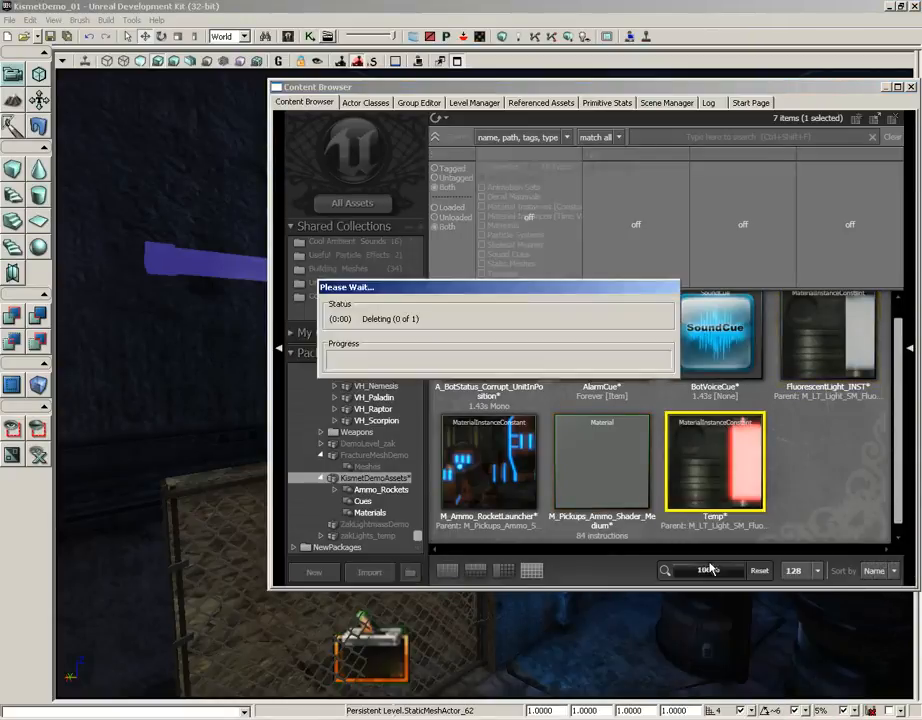
pyautogui.moveTo(707, 80); pyautogui.dragTo(586, 90)
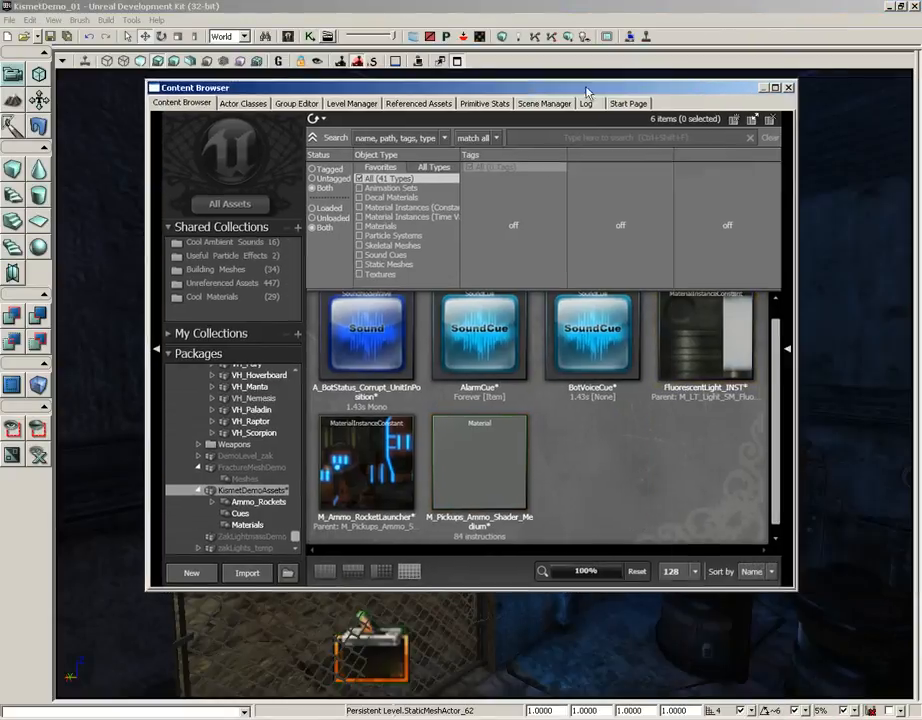
pyautogui.click(789, 88)
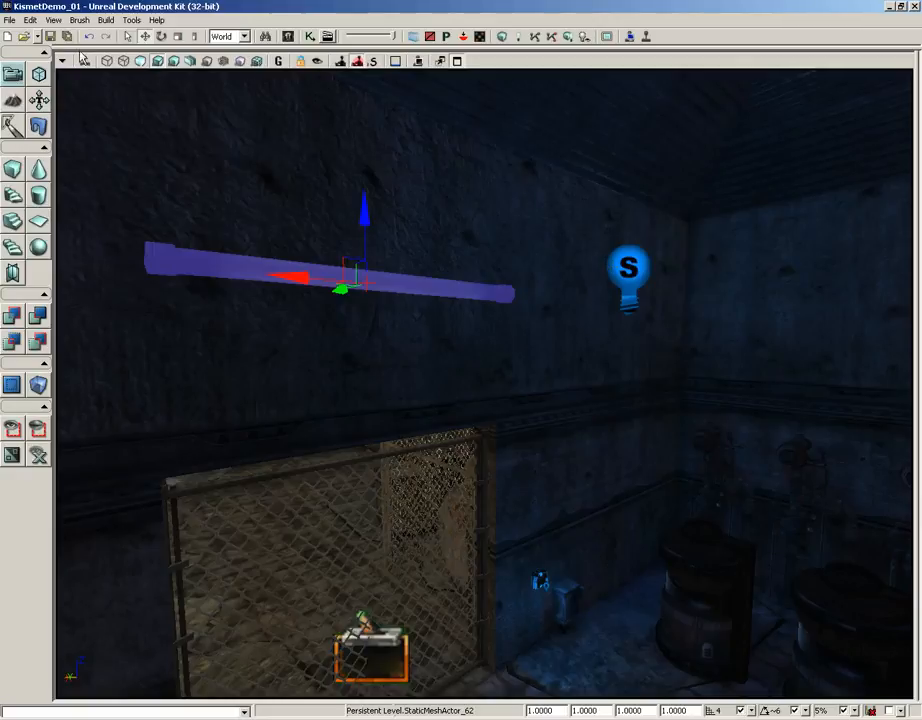
# Step: Choose PointLightToggleable under Light > PointLight in the Actor Classes browser and close the browser
pyautogui.click(51, 21)
pyautogui.moveTo(52, 34)
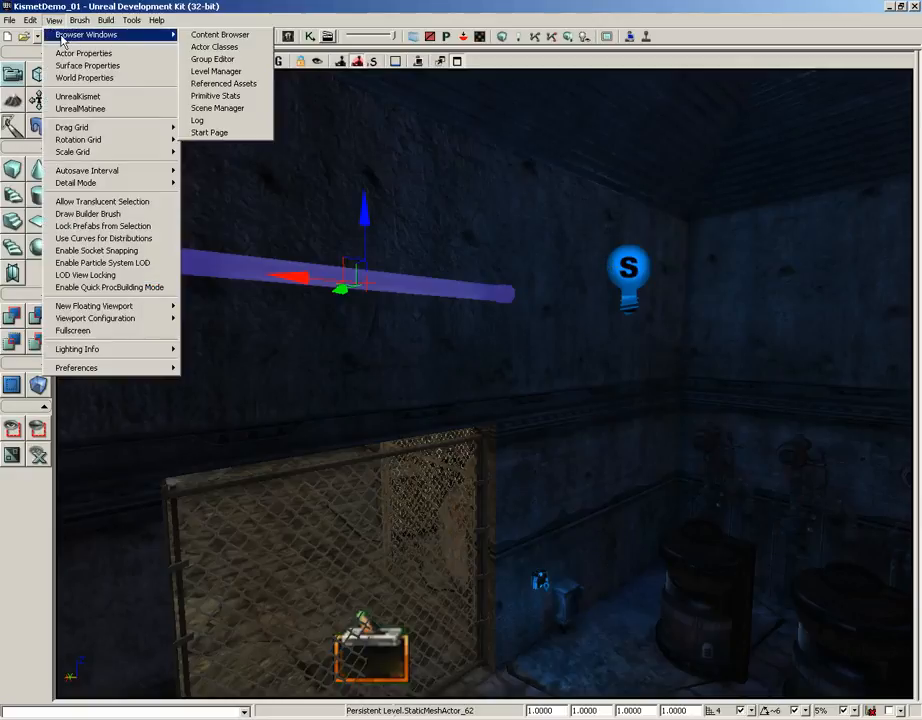
pyautogui.click(236, 49)
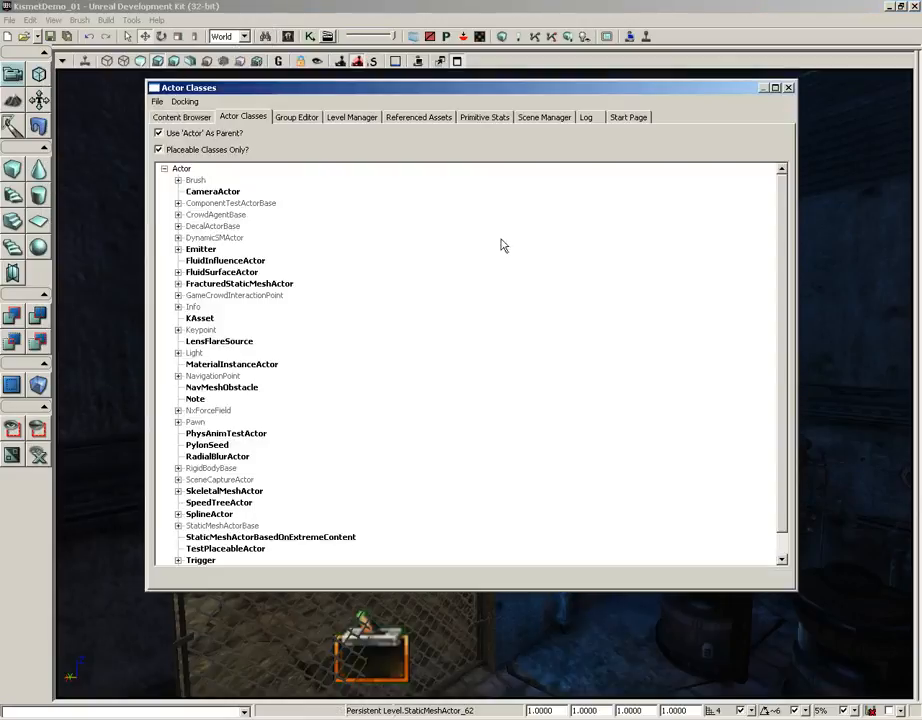
pyautogui.click(178, 353)
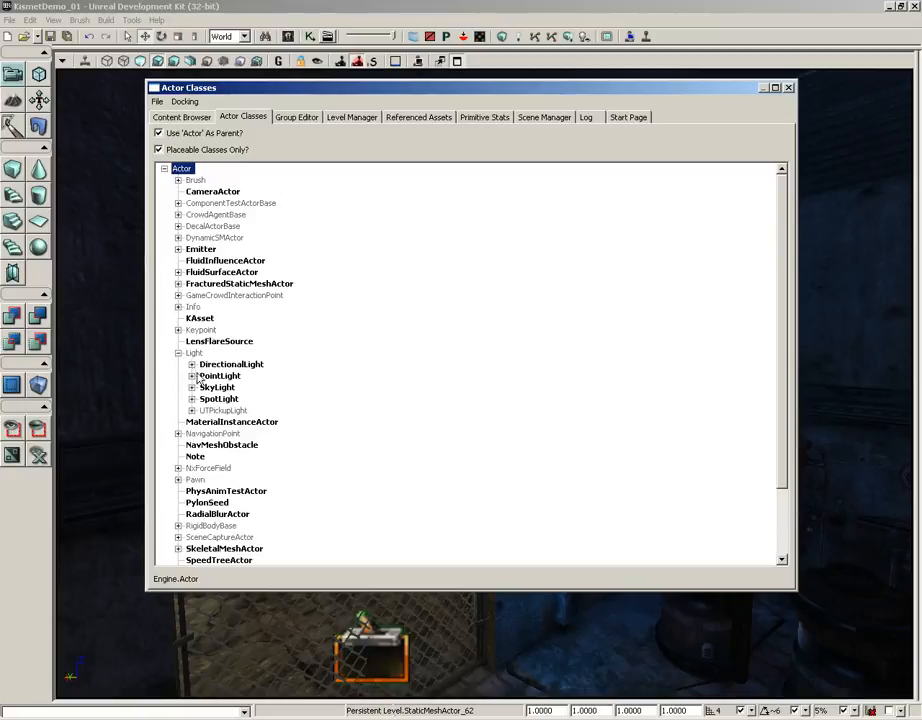
pyautogui.click(214, 380)
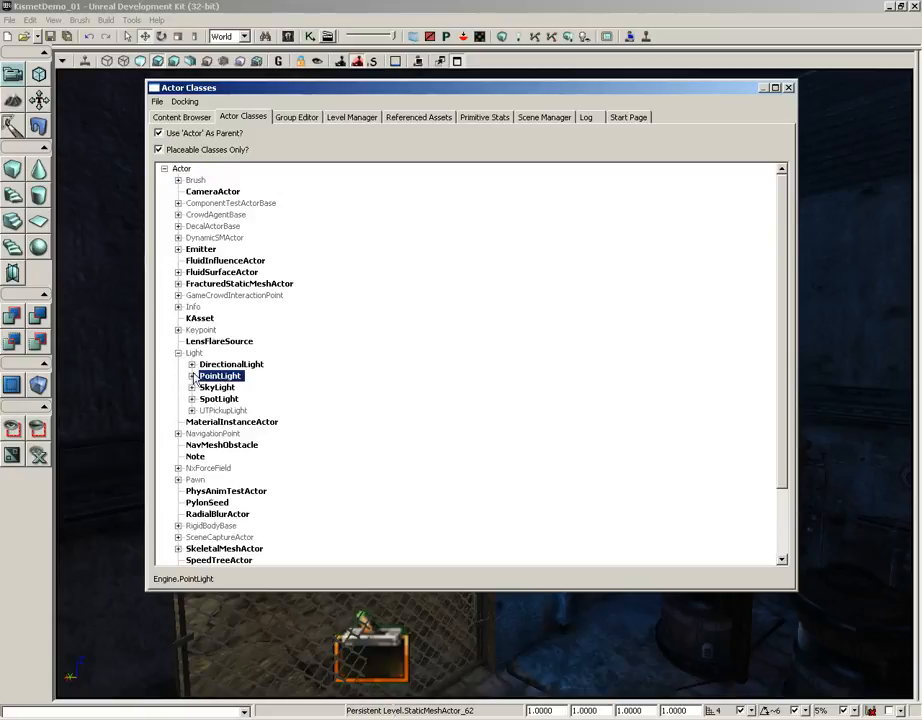
pyautogui.click(191, 375)
pyautogui.click(255, 410)
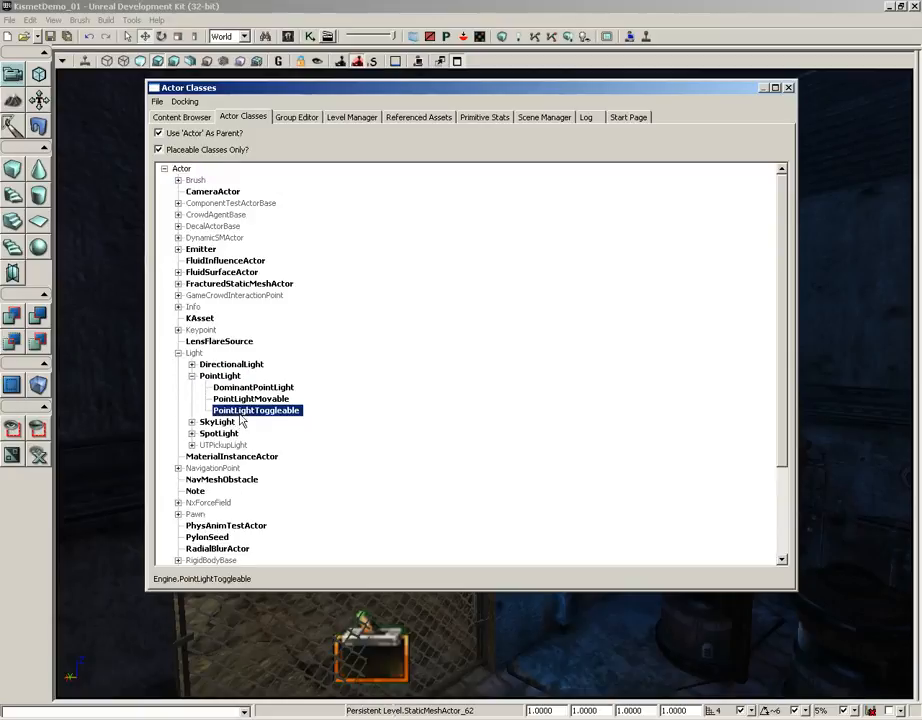
pyautogui.click(789, 88)
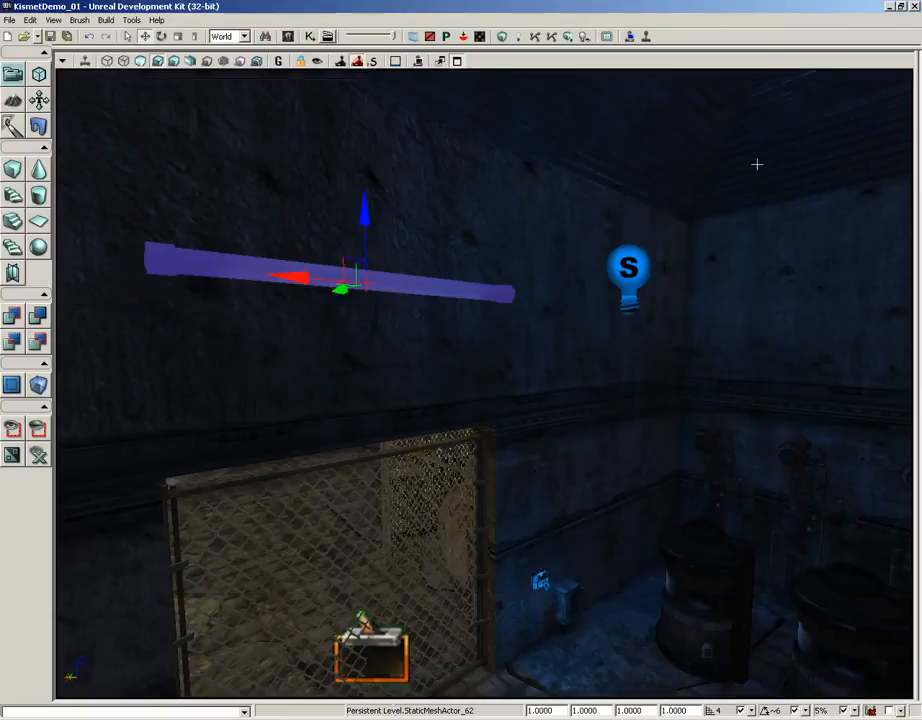
# Step: Add a PointLightToggleable on the wall above the fluorescent tube and move it down and along to sit at the tube
pyautogui.rightClick(324, 200)
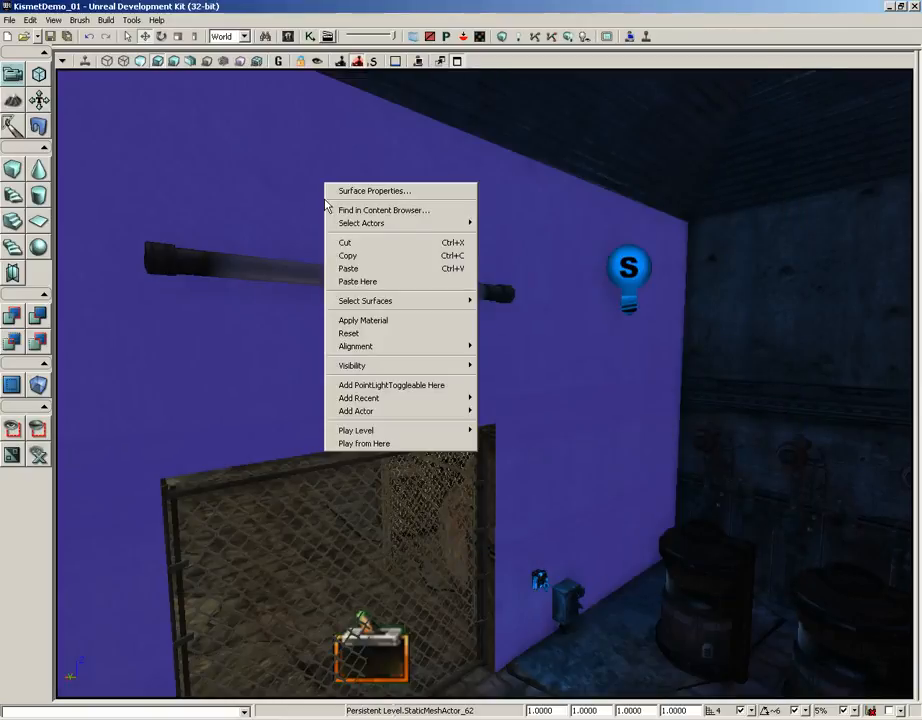
pyautogui.click(400, 385)
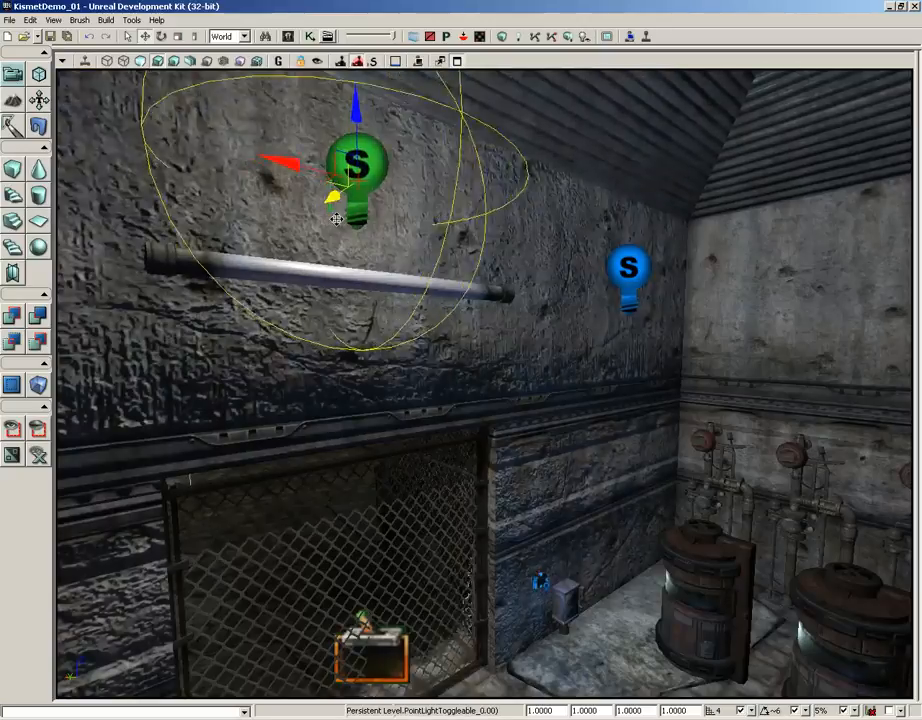
pyautogui.moveTo(337, 219); pyautogui.dragTo(338, 218)
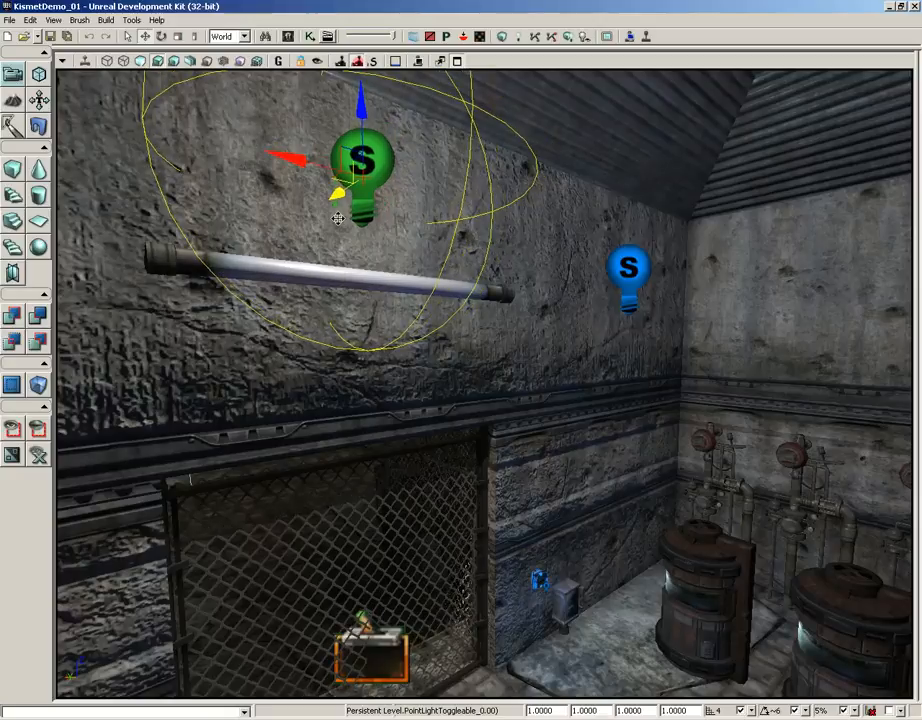
pyautogui.moveTo(362, 82); pyautogui.dragTo(360, 117)
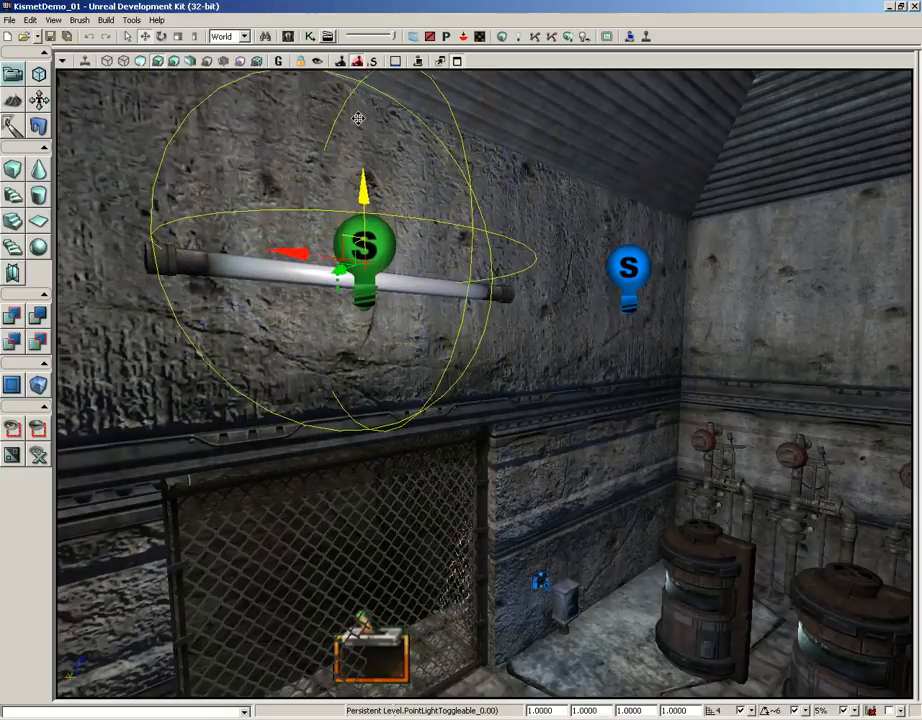
pyautogui.moveTo(296, 252)
pyautogui.mouseDown()
pyautogui.moveTo(313, 255)
pyautogui.moveTo(303, 253)
pyautogui.mouseUp()
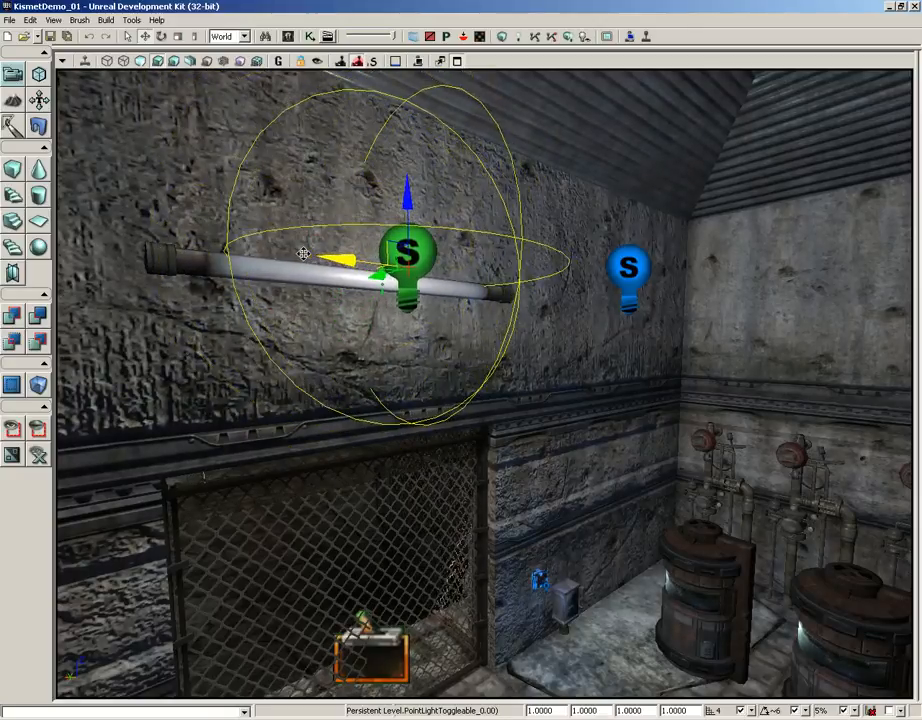
# Step: Open the new point light's properties and set its PointLightComponent Radius to 512
pyautogui.moveTo(274, 163); pyautogui.dragTo(302, 160, button='right')
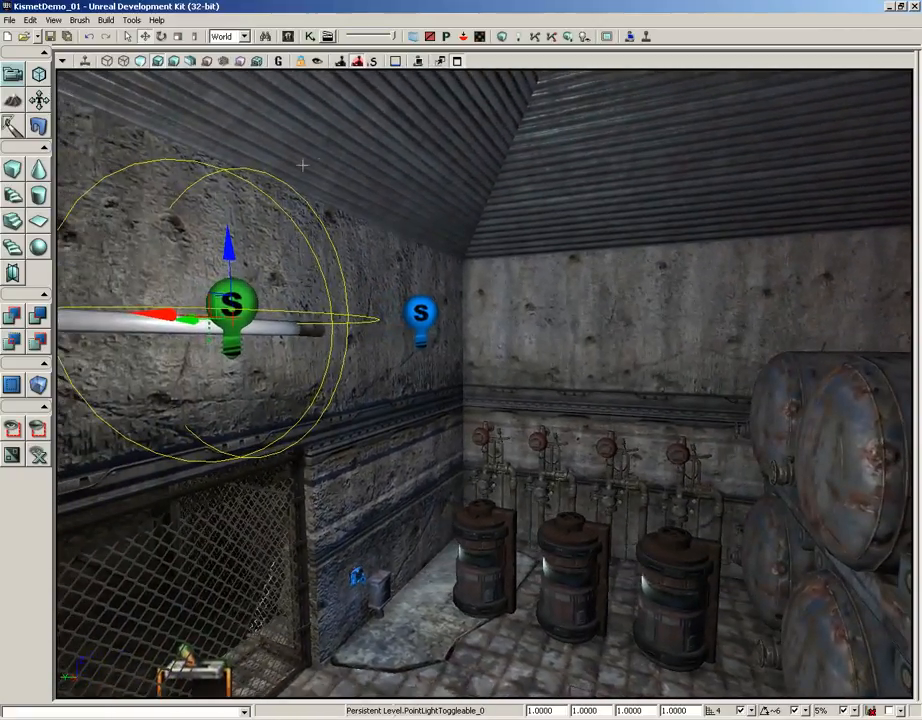
pyautogui.press('F4')
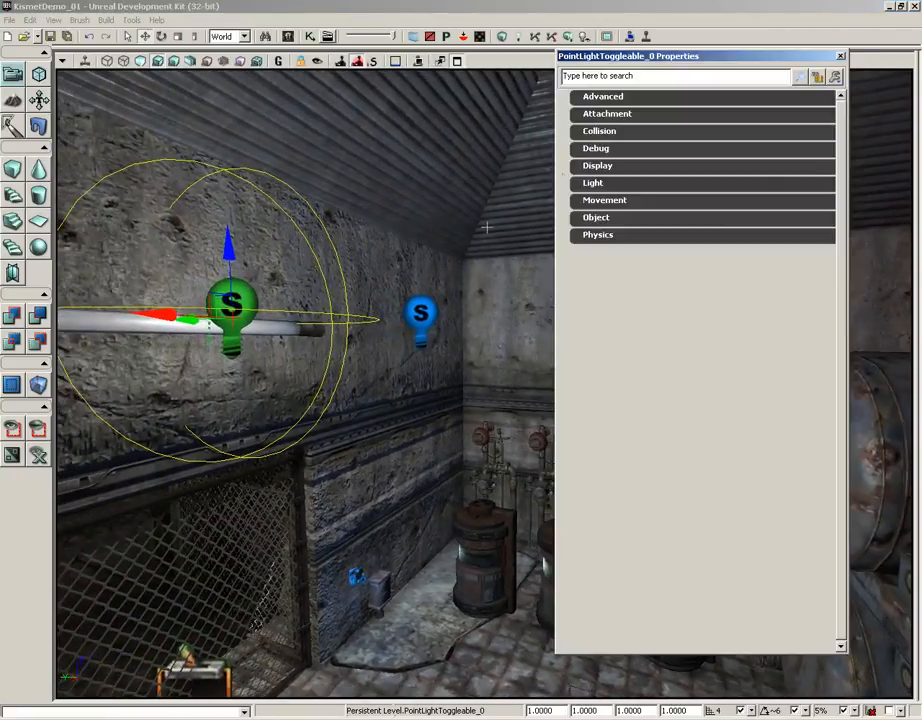
pyautogui.click(592, 183)
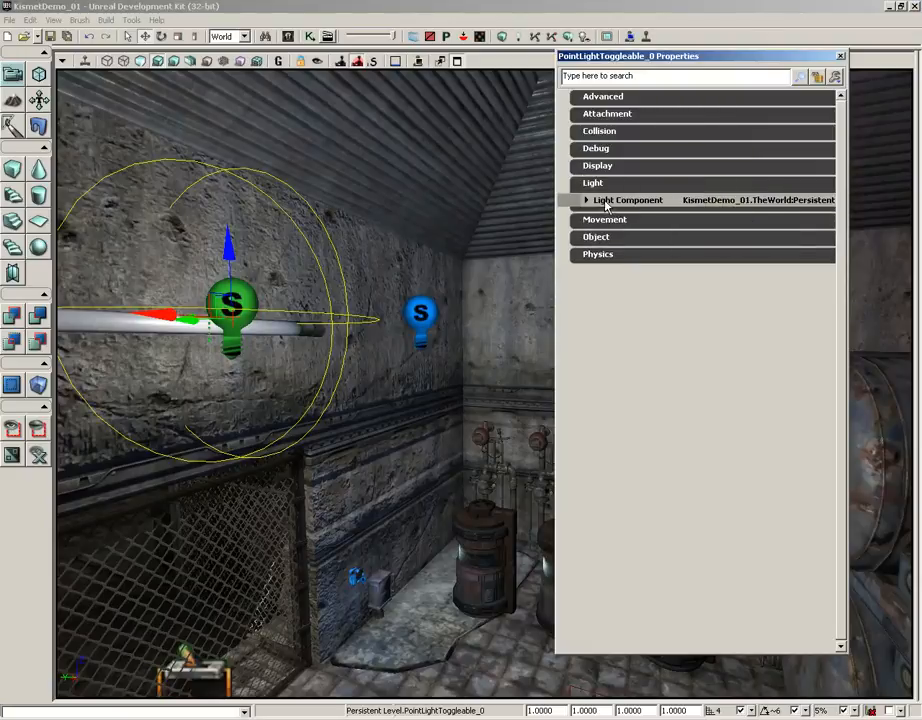
pyautogui.click(606, 203)
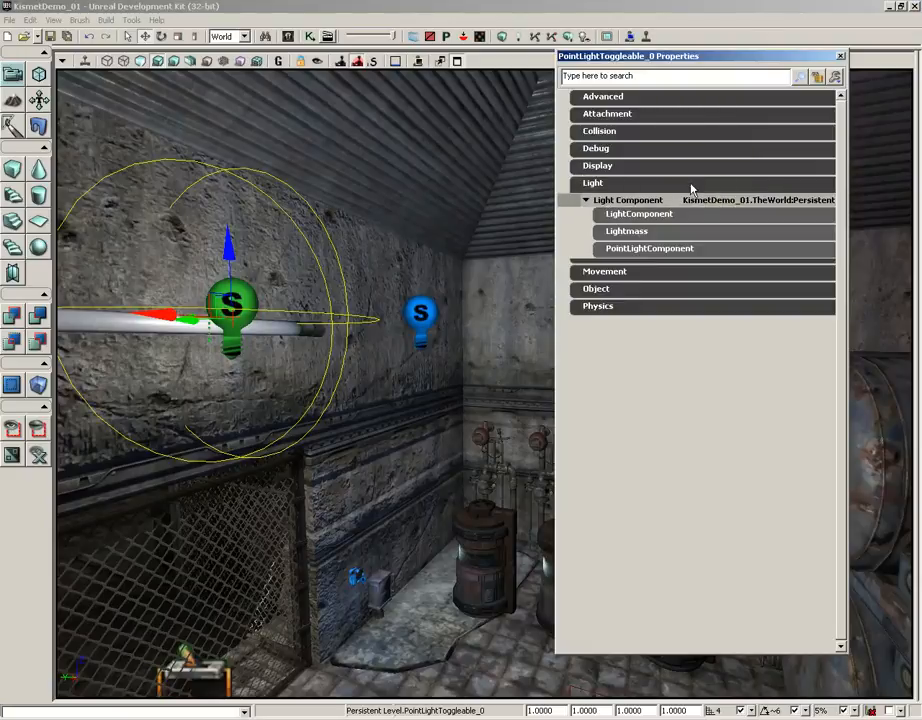
pyautogui.click(640, 258)
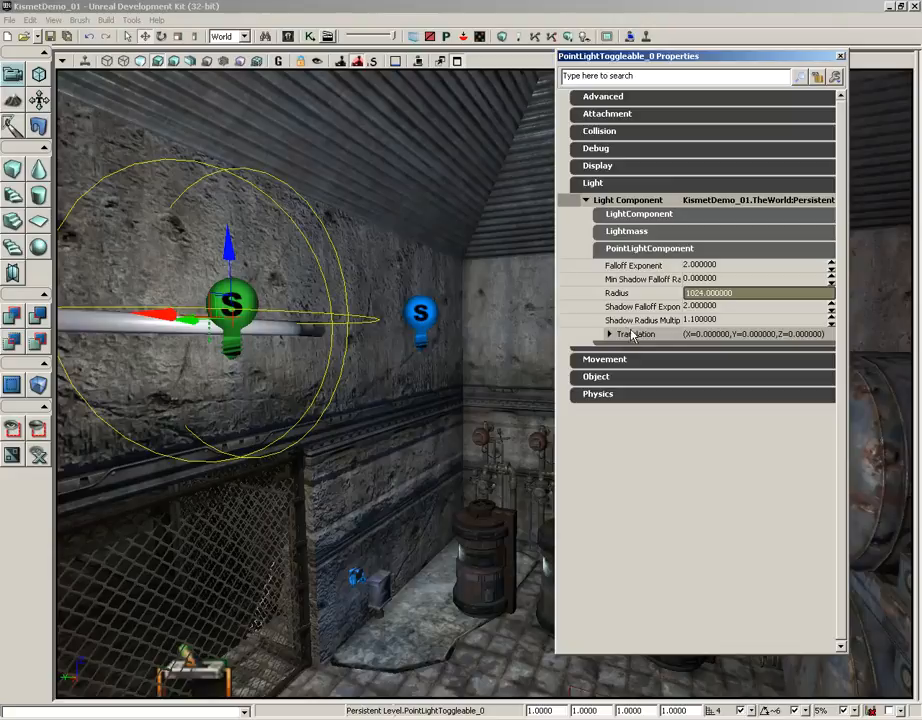
pyautogui.click(730, 293)
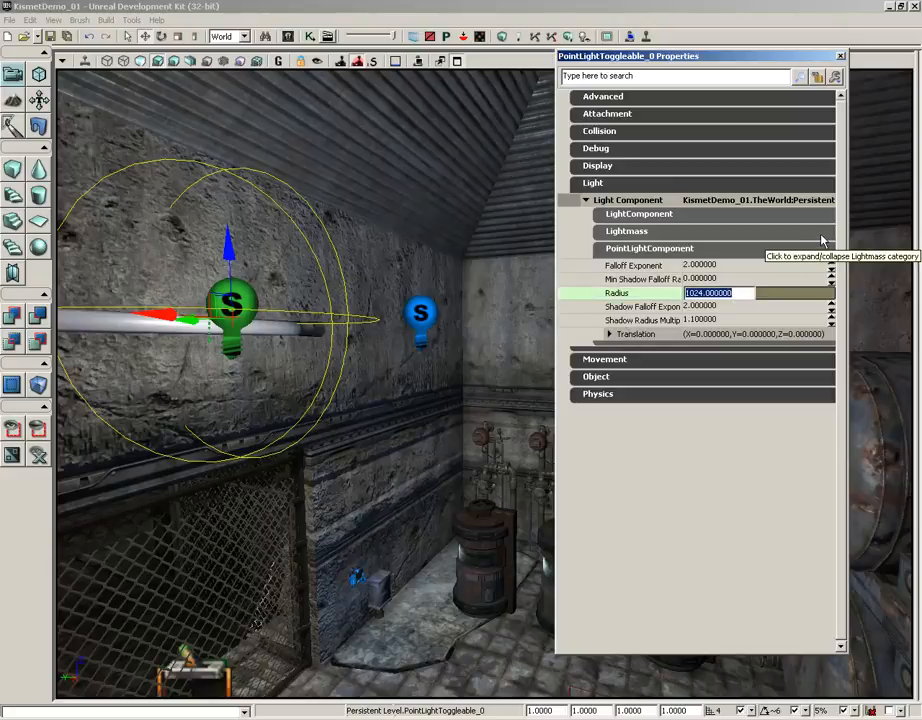
pyautogui.write('512')
pyautogui.press('Return')
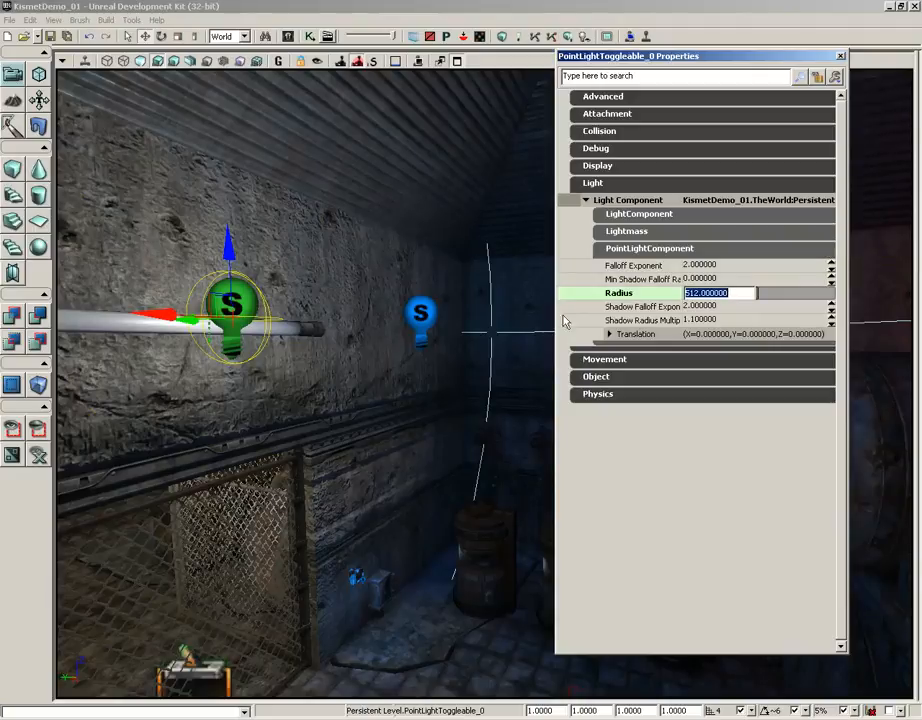
# Step: Check the light's reach in the room and set its Radius to 650
pyautogui.moveTo(498, 421); pyautogui.dragTo(465, 415, button='right')
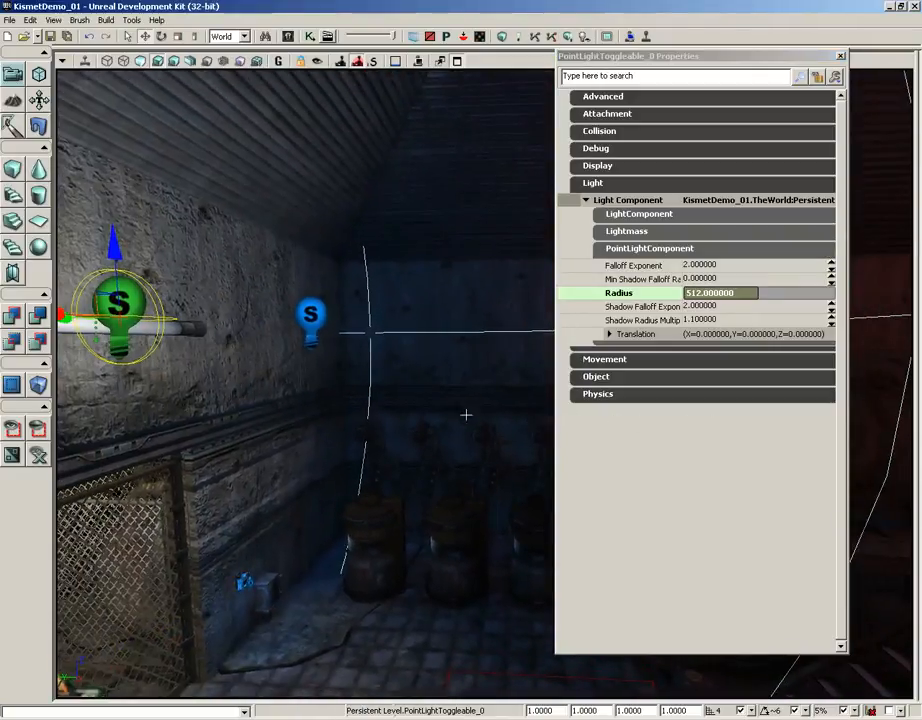
pyautogui.click(739, 295)
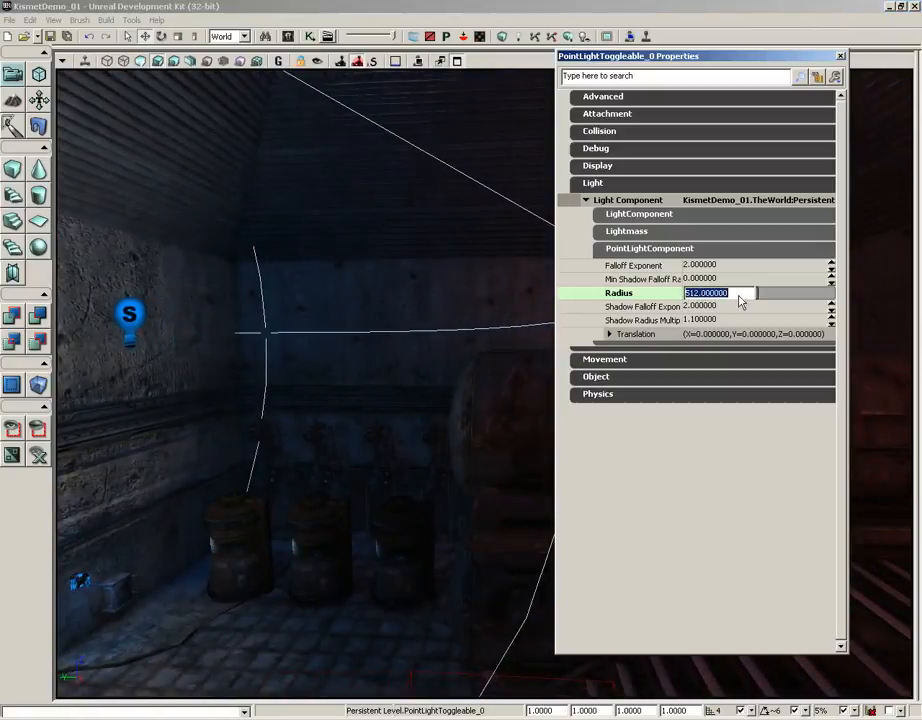
pyautogui.write('650')
pyautogui.press('Return')
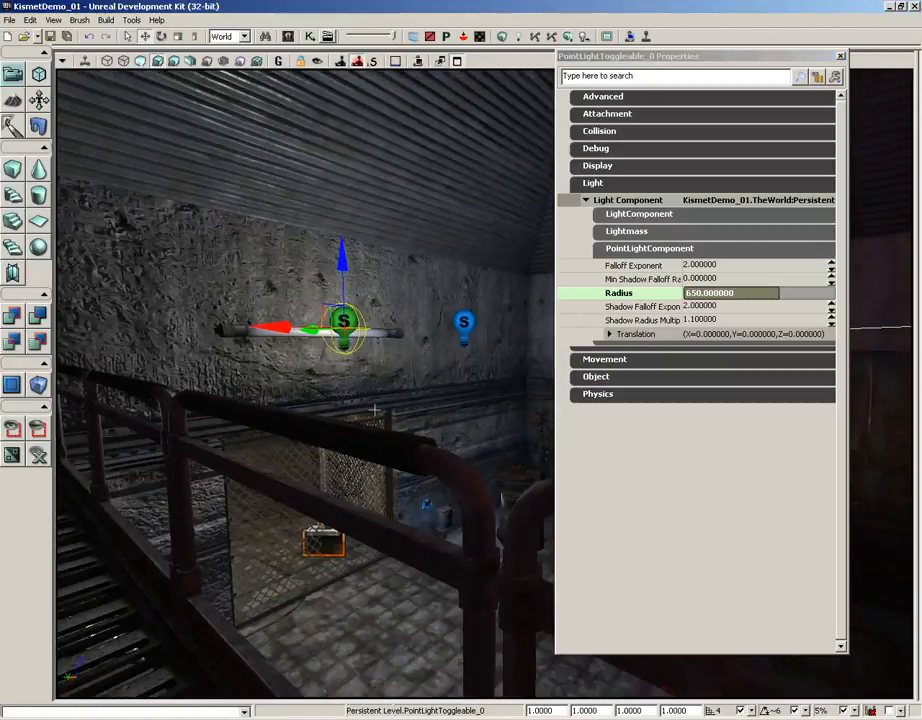
pyautogui.moveTo(425, 393); pyautogui.dragTo(385, 329)
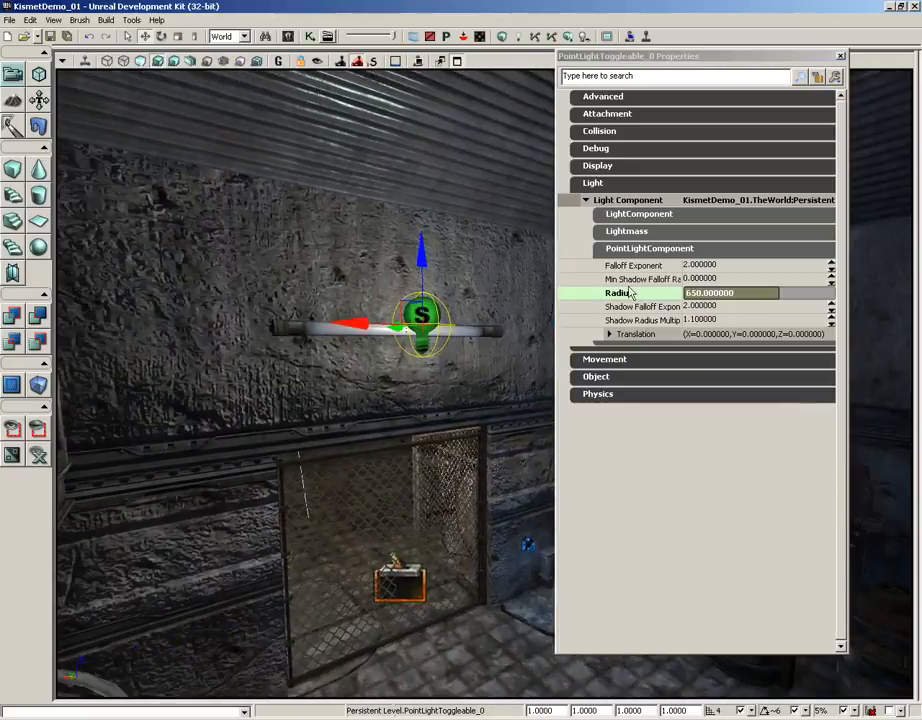
# Step: Set the point light's Light Color to G 200 and R 175, disable the light, and close its properties
pyautogui.click(646, 250)
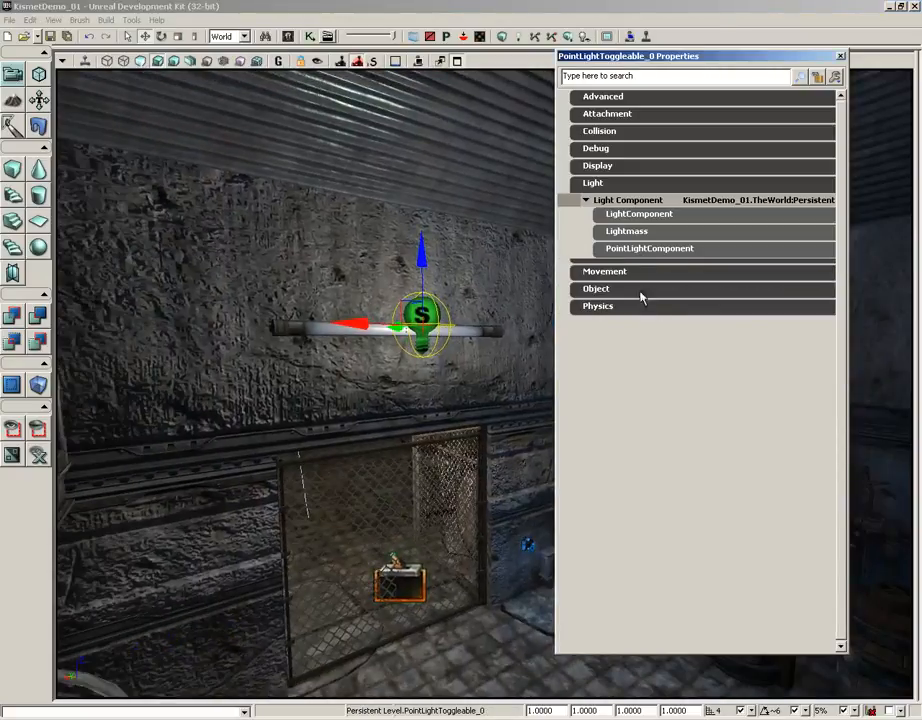
pyautogui.click(612, 215)
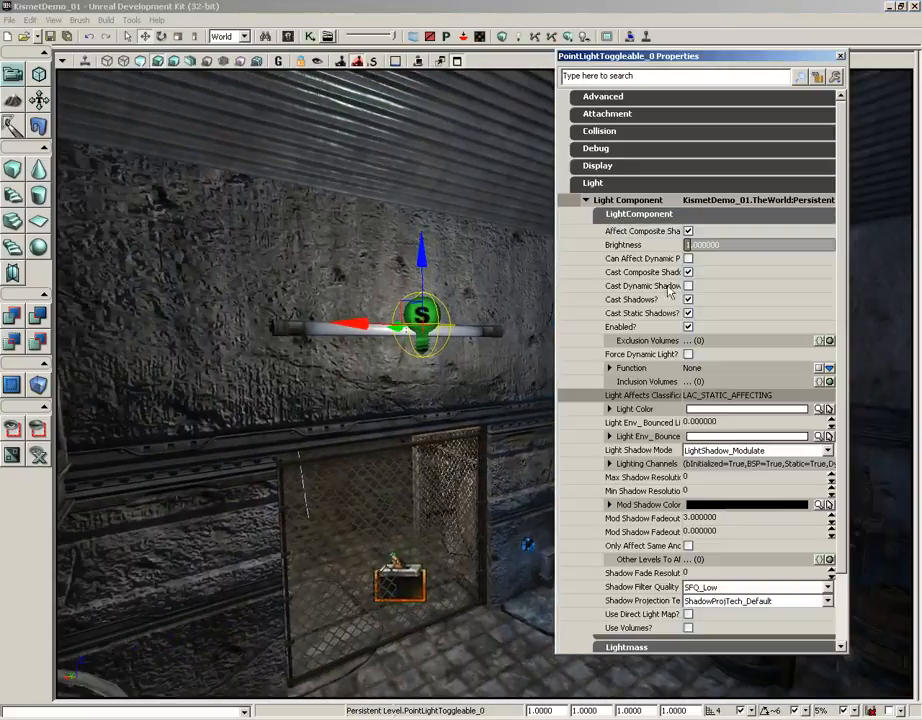
pyautogui.click(610, 409)
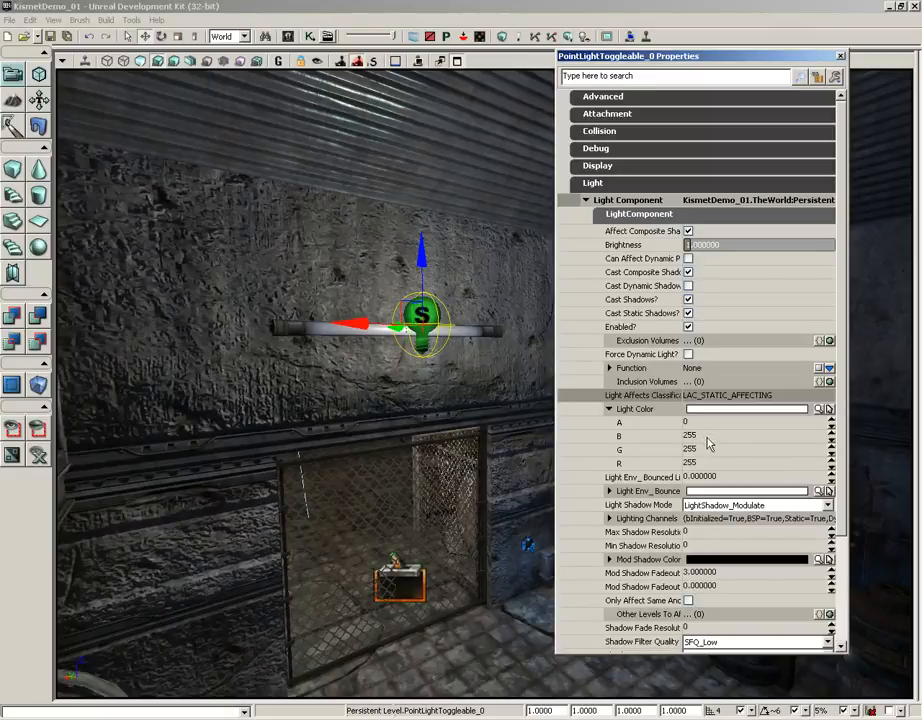
pyautogui.click(700, 451)
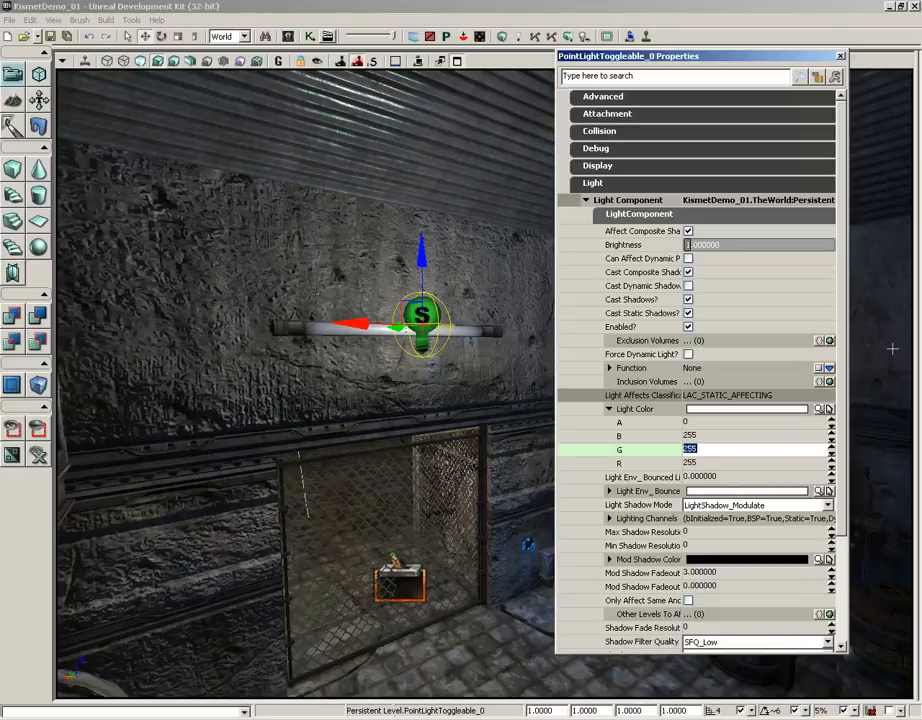
pyautogui.write('200')
pyautogui.press('Tab')
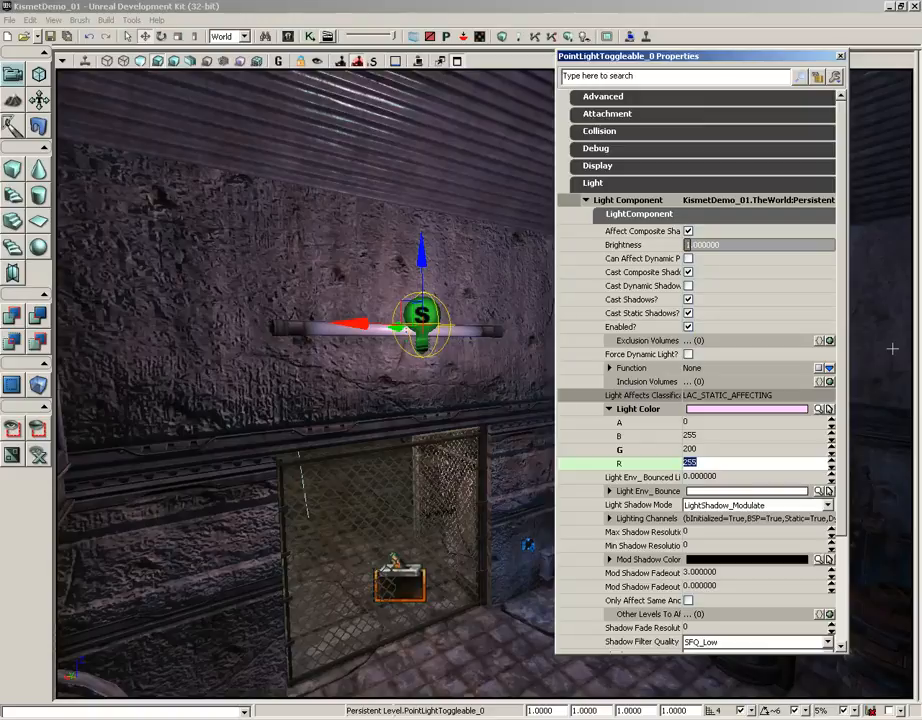
pyautogui.write('175')
pyautogui.press('Tab')
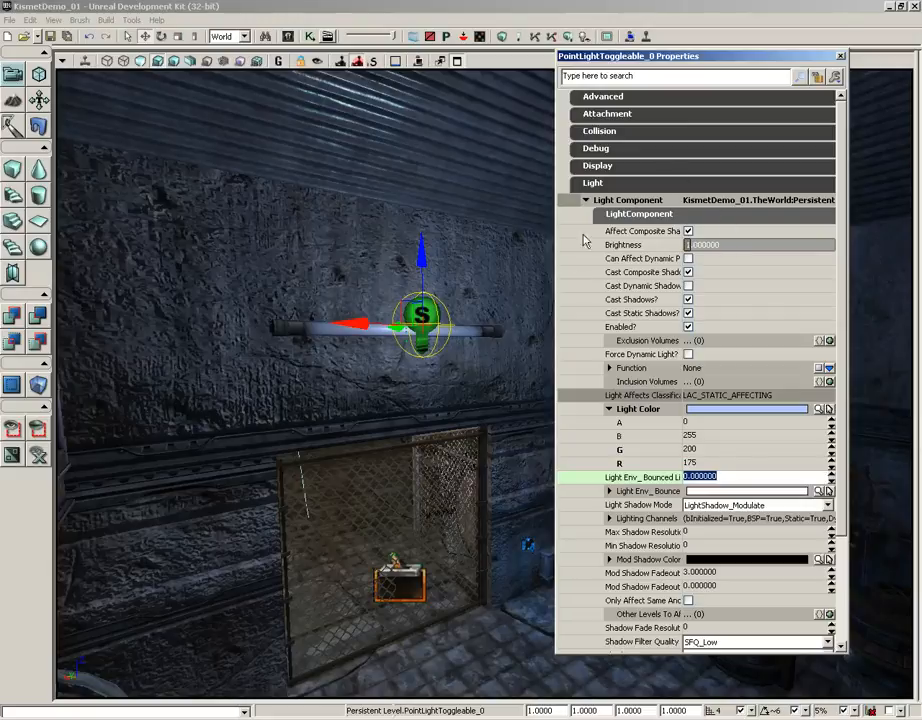
pyautogui.click(688, 327)
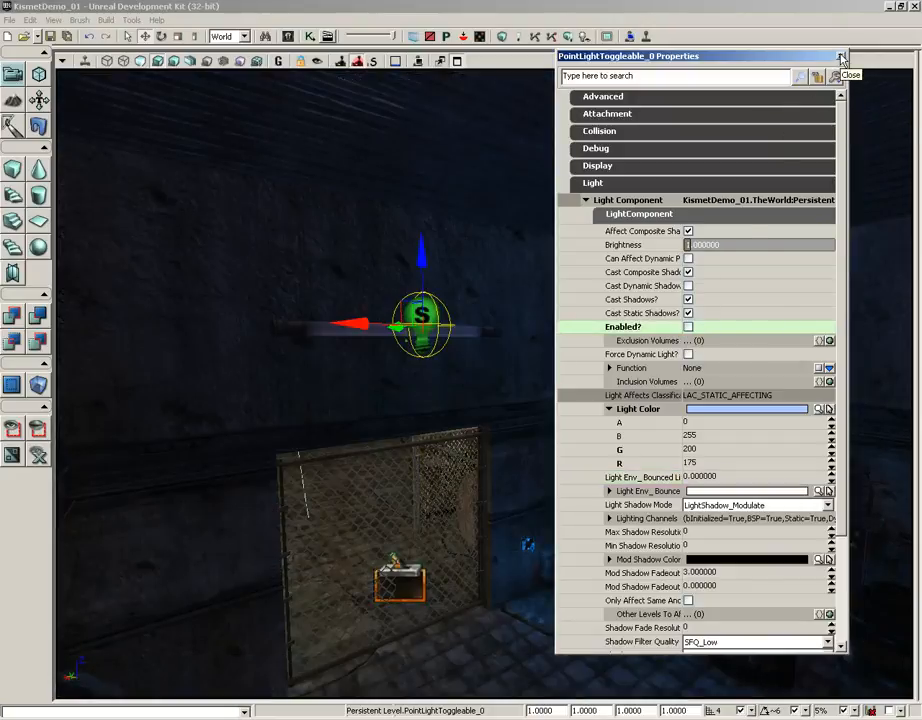
pyautogui.click(842, 58)
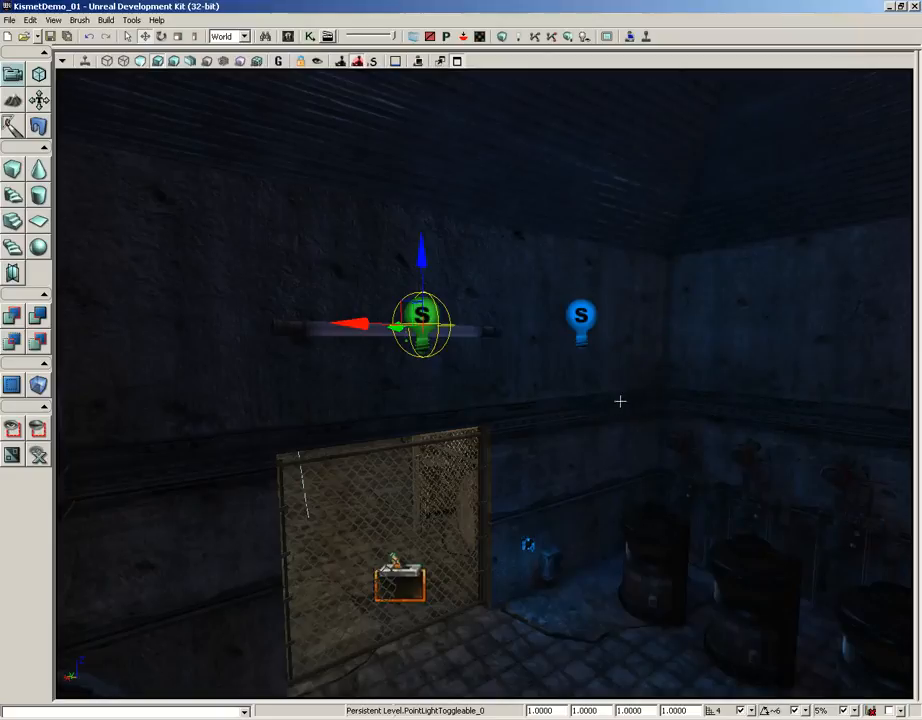
# Step: Go to the small switch mesh on the wall beside the gate and examine it up close
pyautogui.moveTo(618, 391); pyautogui.dragTo(601, 267)
pyautogui.moveTo(618, 390); pyautogui.dragTo(626, 408)
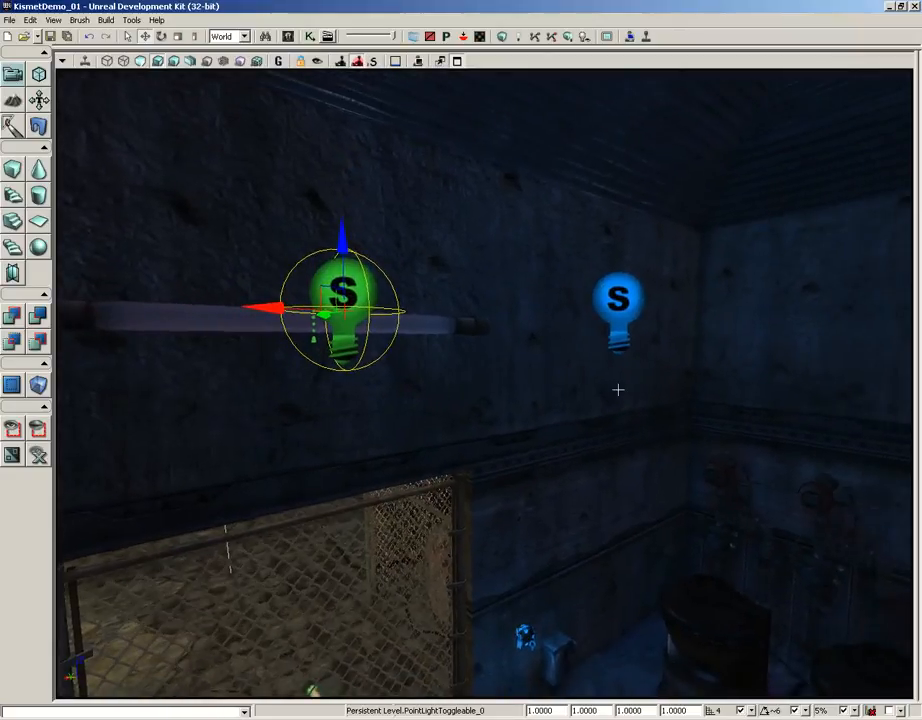
pyautogui.moveTo(617, 389); pyautogui.dragTo(611, 414, button='right')
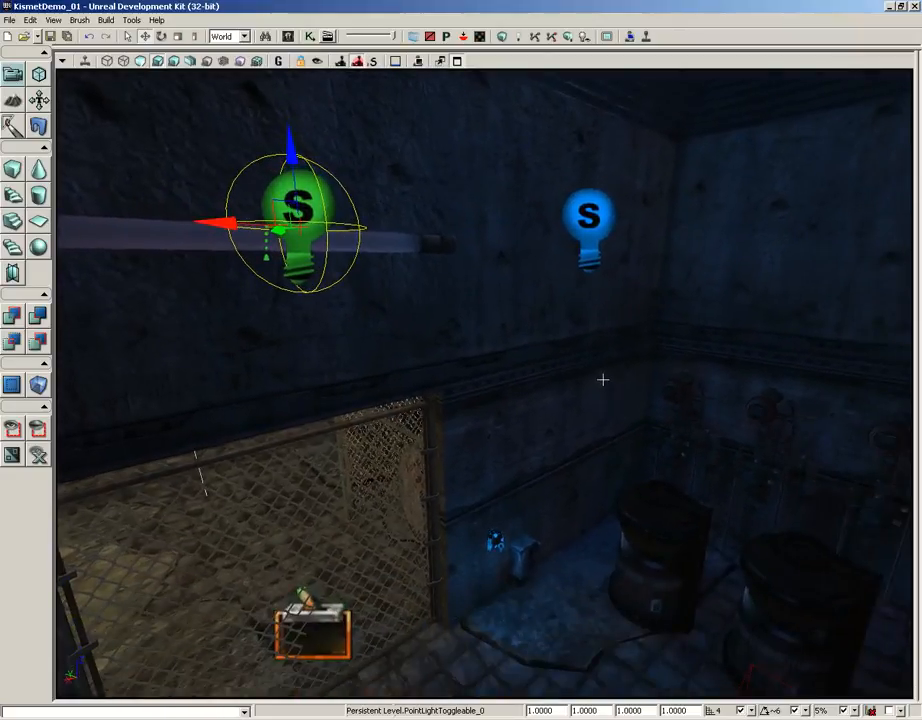
pyautogui.moveTo(526, 385); pyautogui.dragTo(533, 467, button='right')
pyautogui.moveTo(533, 467); pyautogui.dragTo(505, 325)
pyautogui.moveTo(505, 325); pyautogui.dragTo(497, 352, button='right')
pyautogui.moveTo(498, 353); pyautogui.dragTo(524, 328)
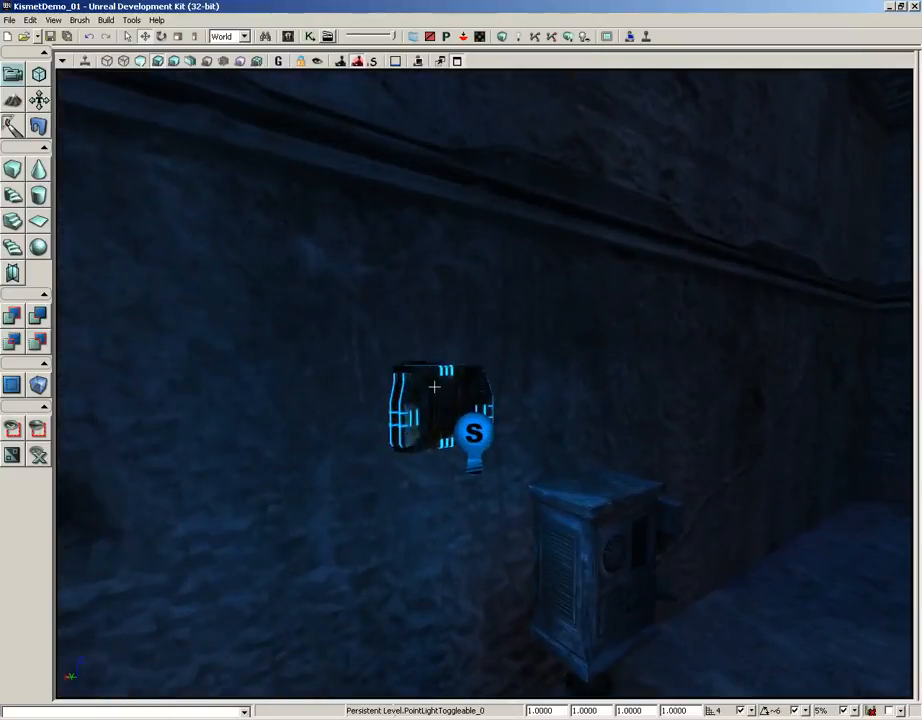
pyautogui.click(434, 387)
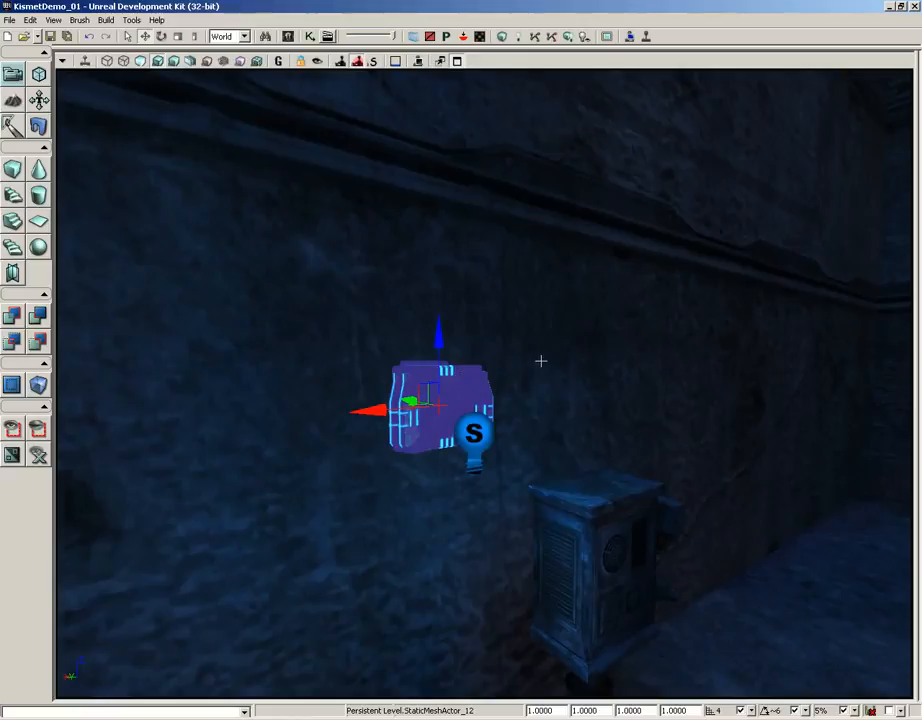
pyautogui.moveTo(541, 361); pyautogui.dragTo(534, 314)
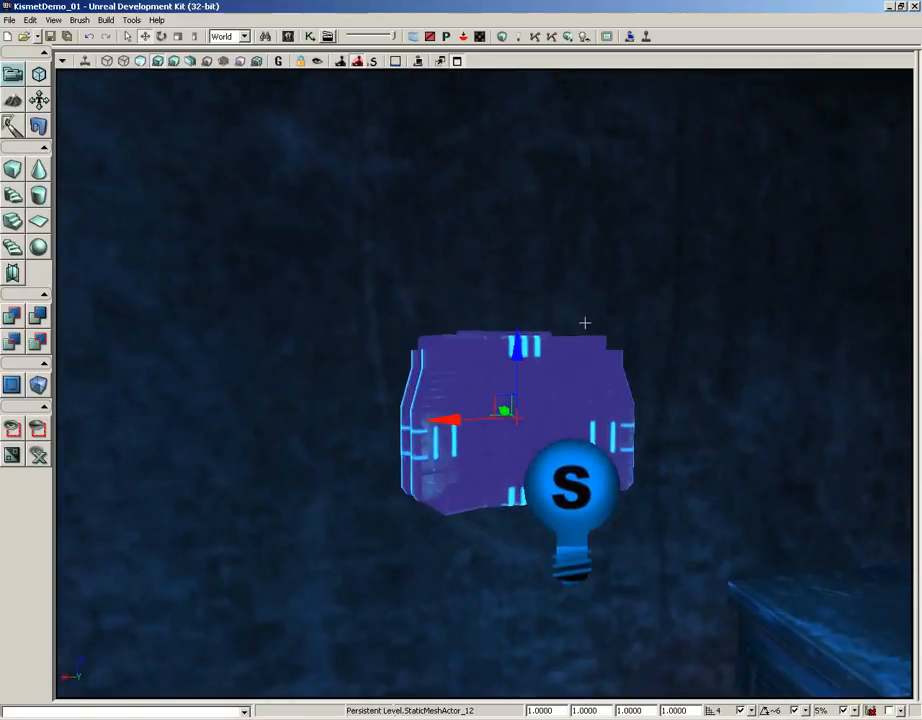
pyautogui.moveTo(585, 322); pyautogui.dragTo(565, 278)
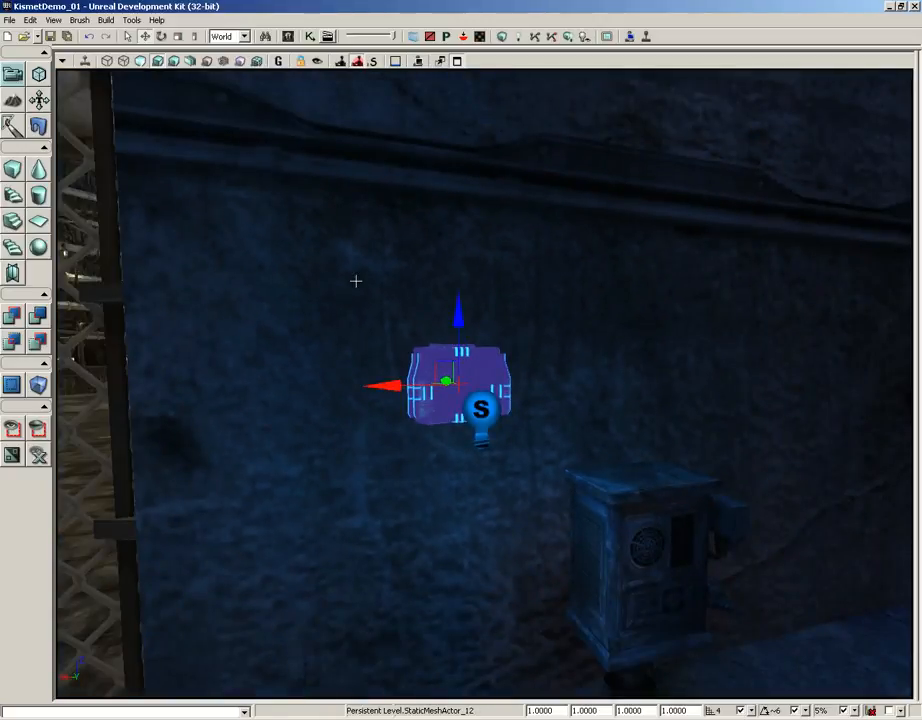
# Step: Add a Trigger actor on the wall beside the gate and move it onto the switch mesh
pyautogui.rightClick(286, 235)
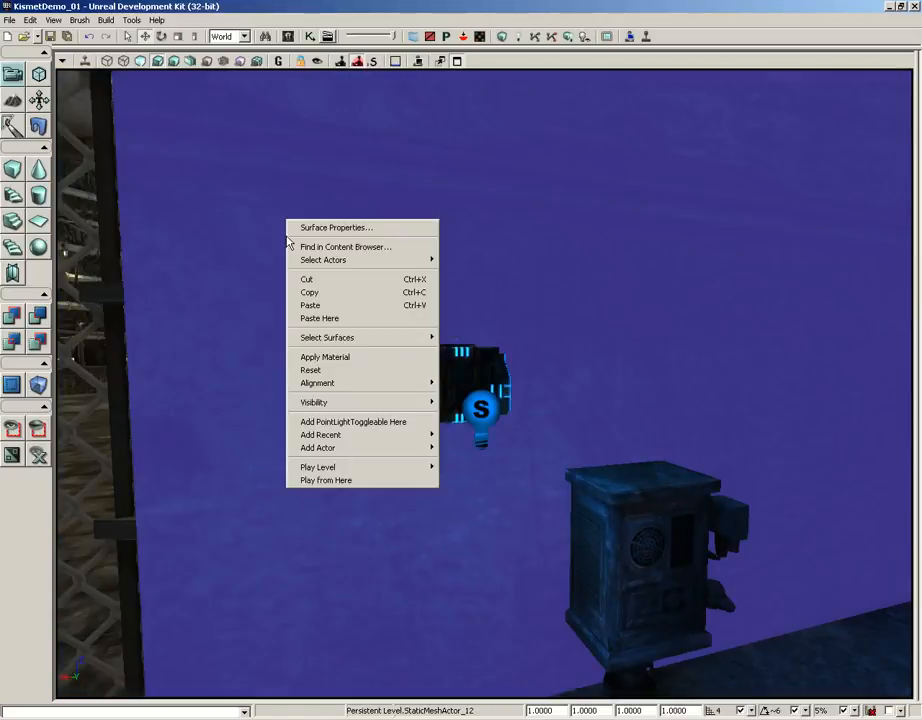
pyautogui.moveTo(331, 452)
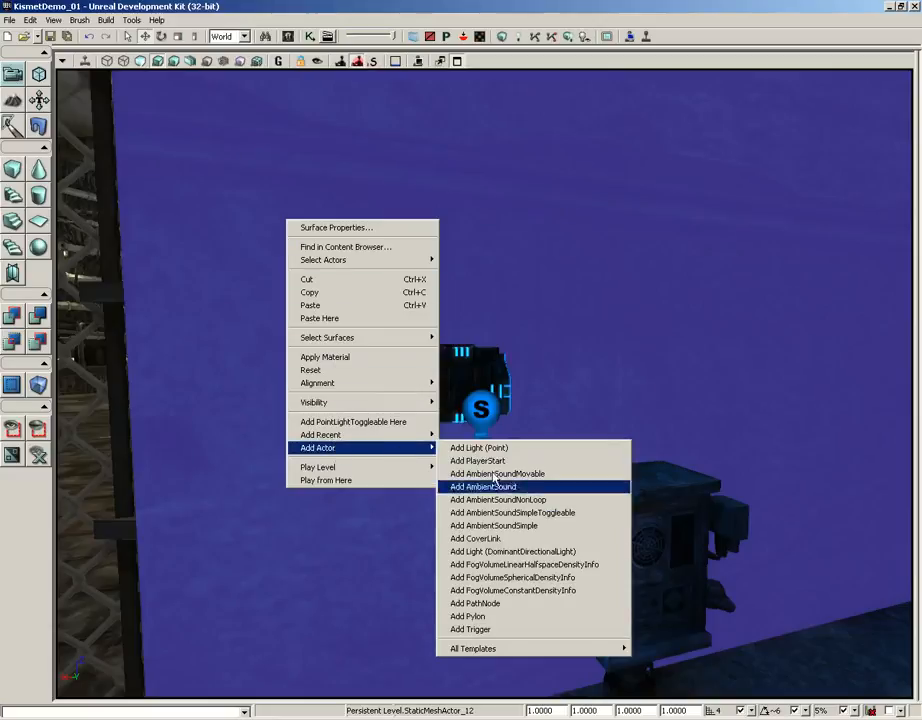
pyautogui.click(490, 629)
pyautogui.moveTo(293, 512); pyautogui.dragTo(318, 566)
pyautogui.moveTo(218, 276)
pyautogui.mouseDown()
pyautogui.moveTo(226, 280)
pyautogui.moveTo(222, 266)
pyautogui.mouseUp()
pyautogui.moveTo(187, 347)
pyautogui.mouseDown()
pyautogui.moveTo(346, 408)
pyautogui.moveTo(173, 346)
pyautogui.mouseUp()
pyautogui.moveTo(226, 424); pyautogui.dragTo(219, 421)
pyautogui.moveTo(288, 508); pyautogui.dragTo(111, 513)
pyautogui.moveTo(111, 513); pyautogui.dragTo(136, 504, button='right')
pyautogui.moveTo(136, 504); pyautogui.dragTo(126, 469)
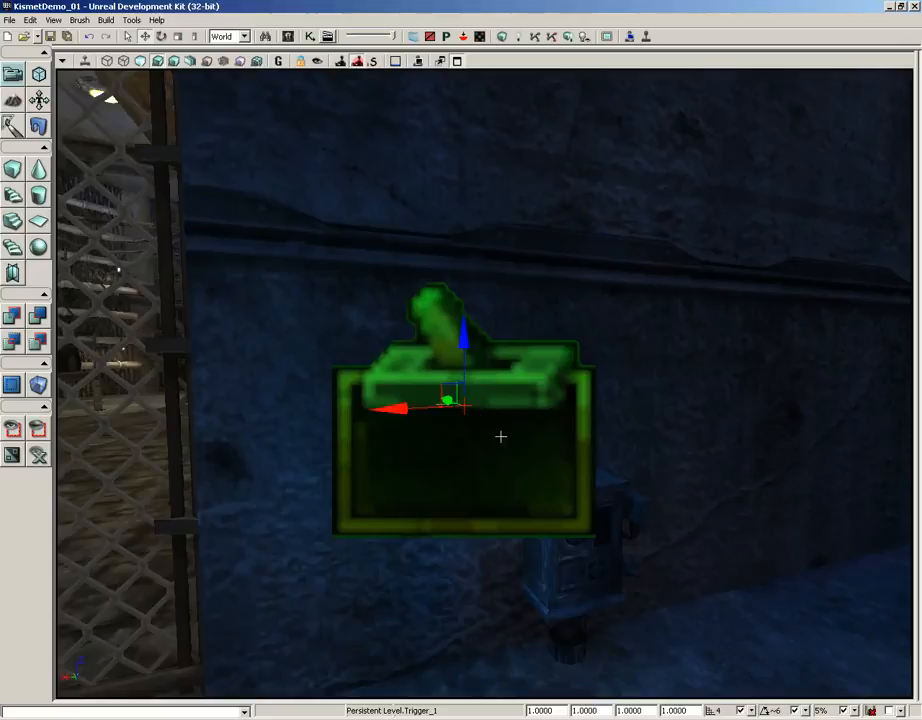
# Step: Set the new trigger's overall draw scale to 0.3 and check its size against the switch and the room
pyautogui.doubleClick(556, 711)
pyautogui.write('.3')
pyautogui.press('Return')
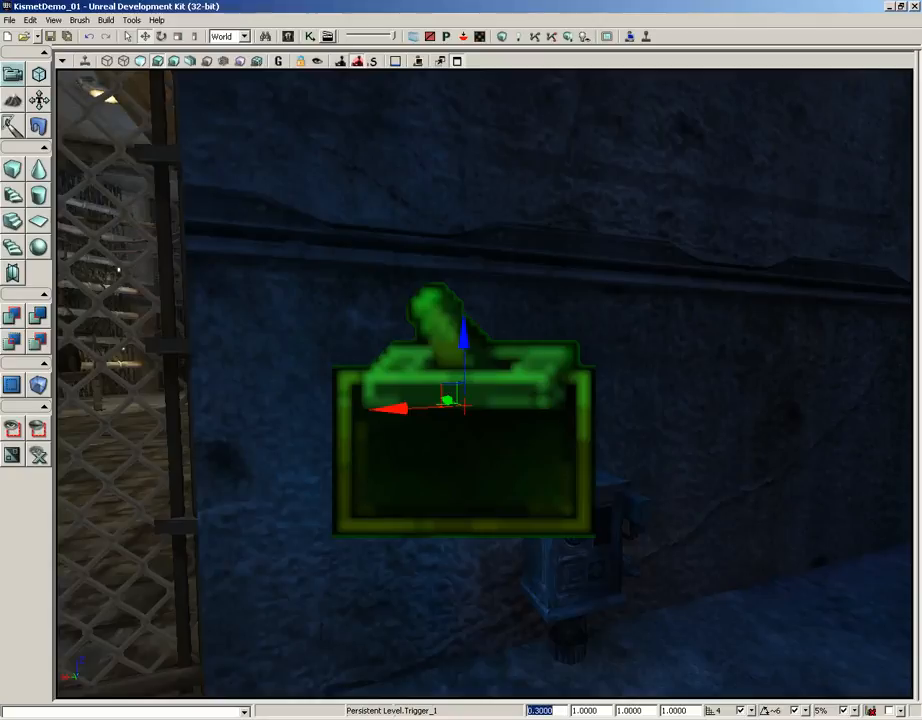
pyautogui.click(485, 424)
pyautogui.moveTo(586, 404); pyautogui.dragTo(615, 331)
pyautogui.moveTo(466, 534); pyautogui.dragTo(459, 533)
pyautogui.moveTo(545, 515); pyautogui.dragTo(531, 480)
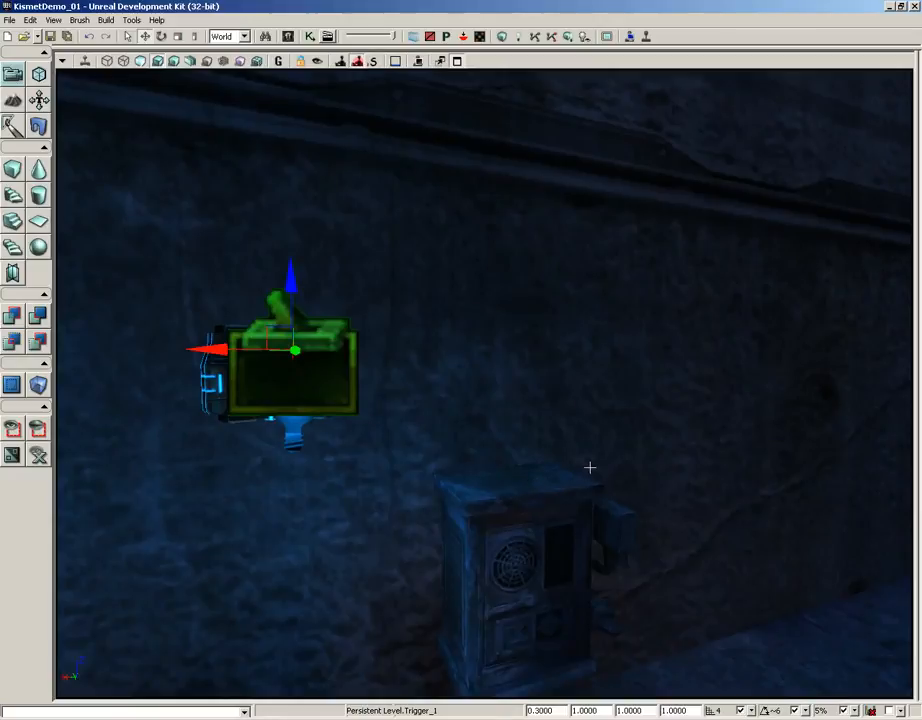
pyautogui.moveTo(590, 467); pyautogui.dragTo(543, 537)
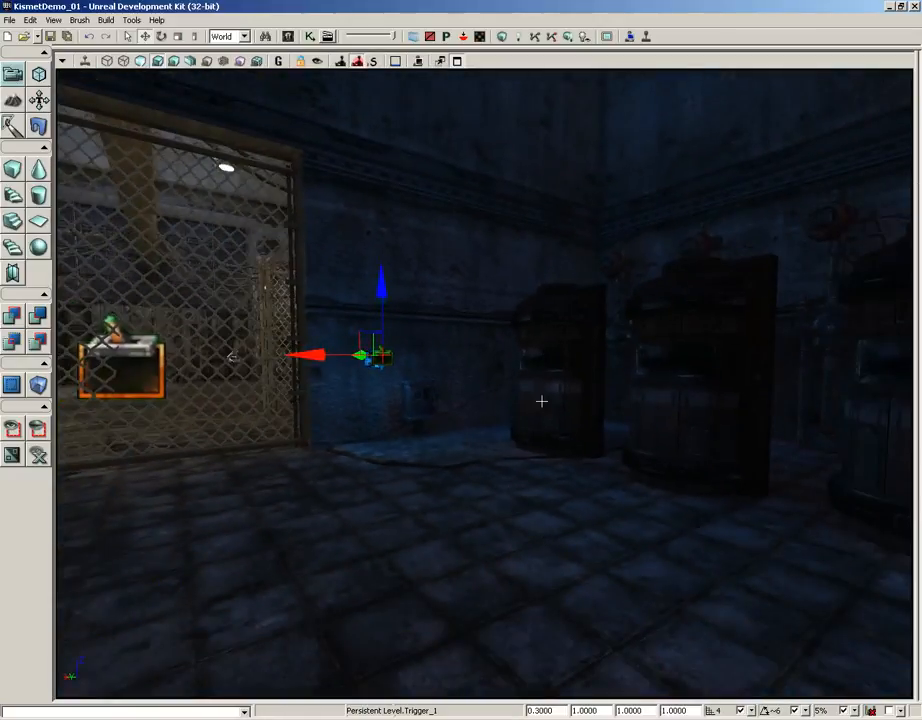
# Step: Set the trigger's overall draw scale to 1 for comparison and return it to 0.3
pyautogui.click(540, 710)
pyautogui.write('1')
pyautogui.press('Return')
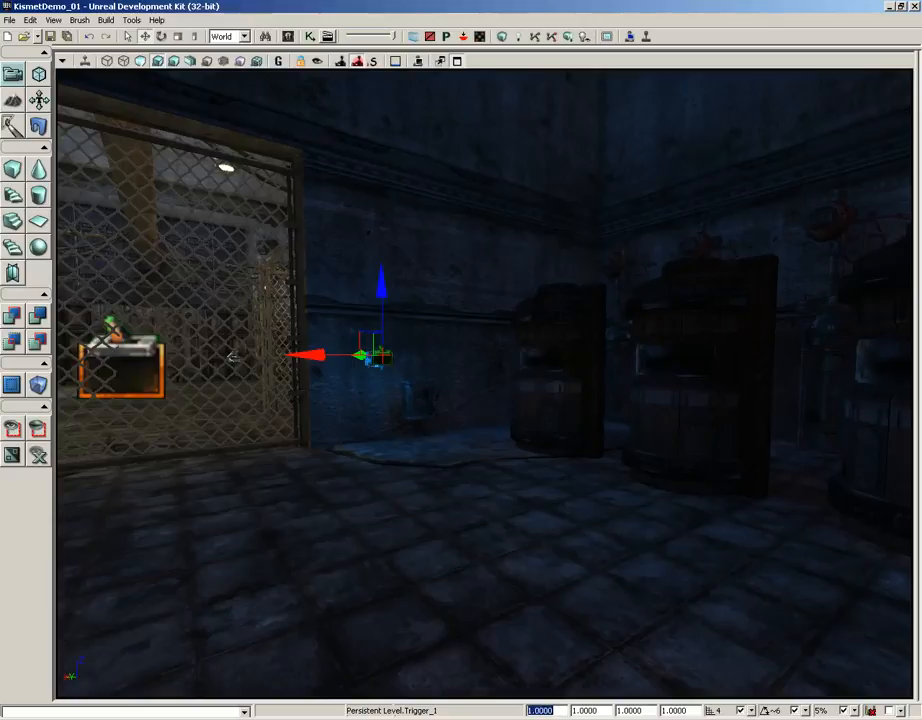
pyautogui.click(386, 362)
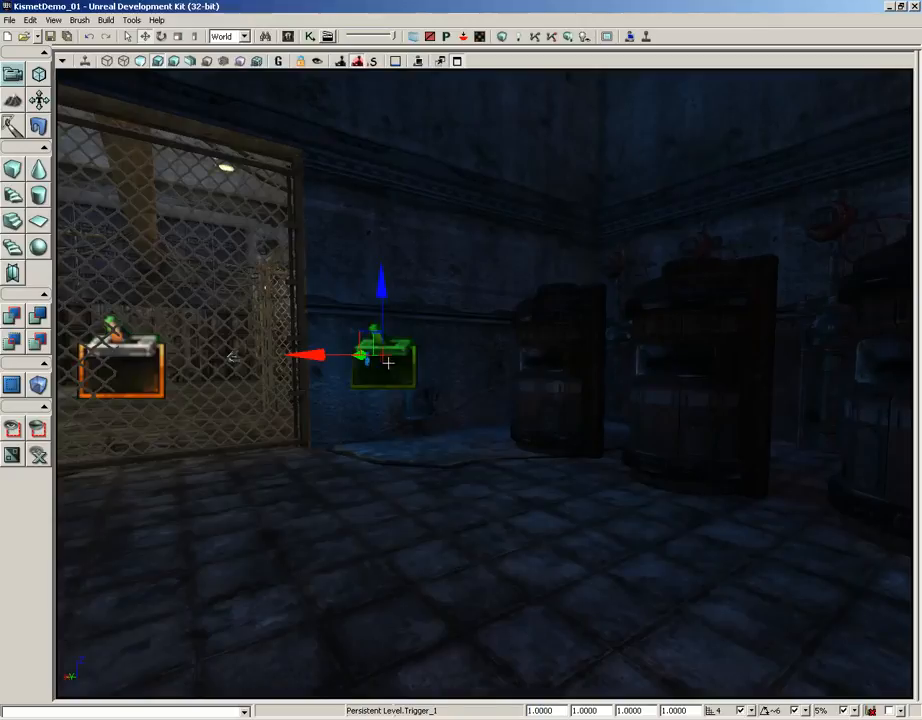
pyautogui.click(564, 712)
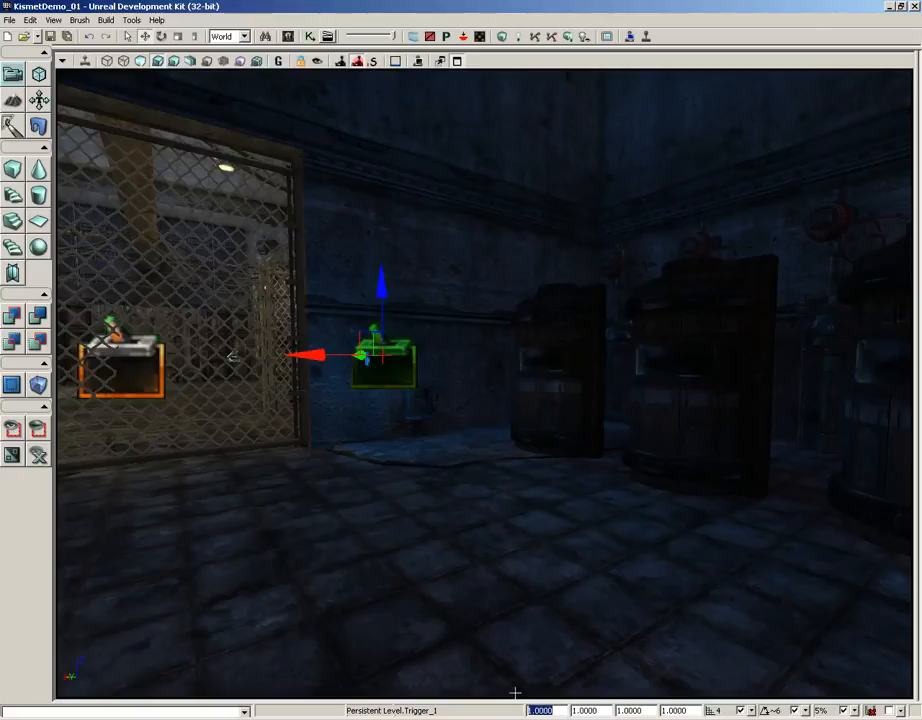
pyautogui.write('0.3')
pyautogui.press('Return')
pyautogui.click(399, 375)
pyautogui.moveTo(463, 393); pyautogui.dragTo(364, 246)
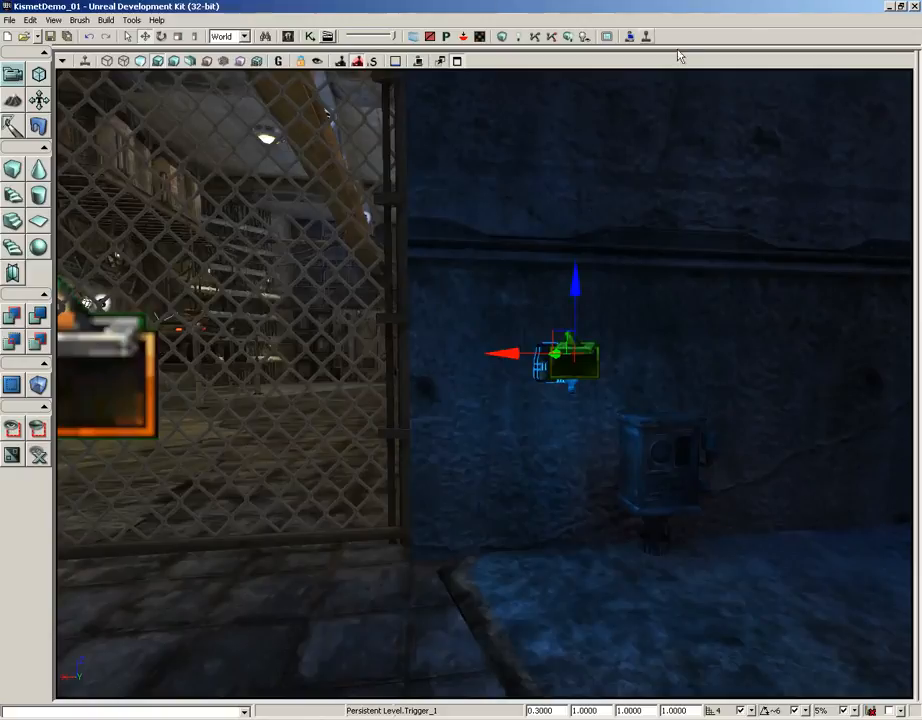
# Step: Open Kismet and look over the existing sliding gate sequence with its Touch event and Matinee
pyautogui.click(327, 37)
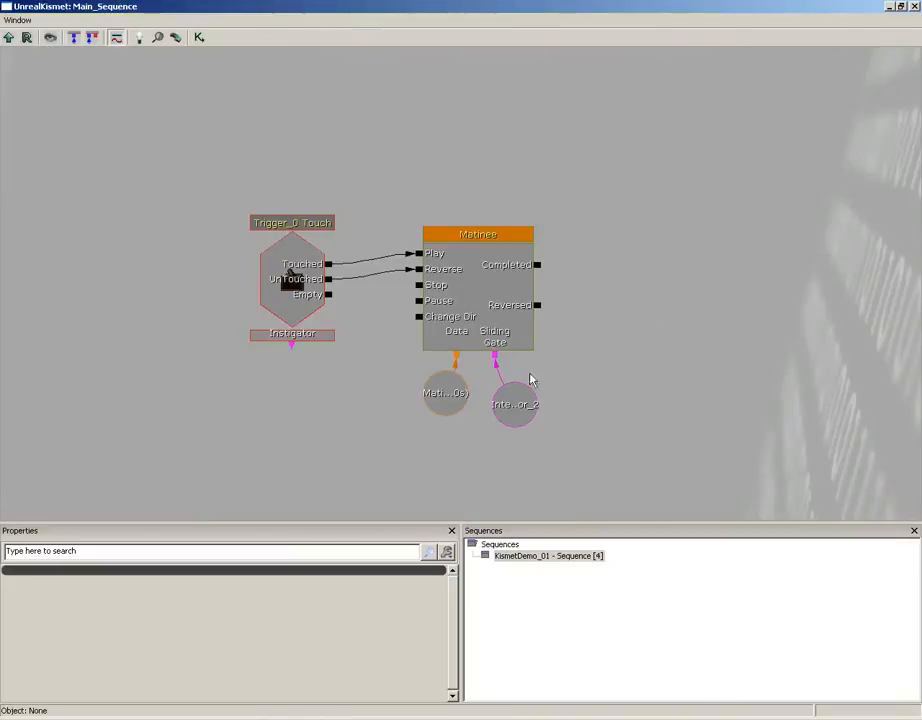
pyautogui.moveTo(150, 465); pyautogui.dragTo(249, 422)
pyautogui.moveTo(465, 313); pyautogui.dragTo(420, 382)
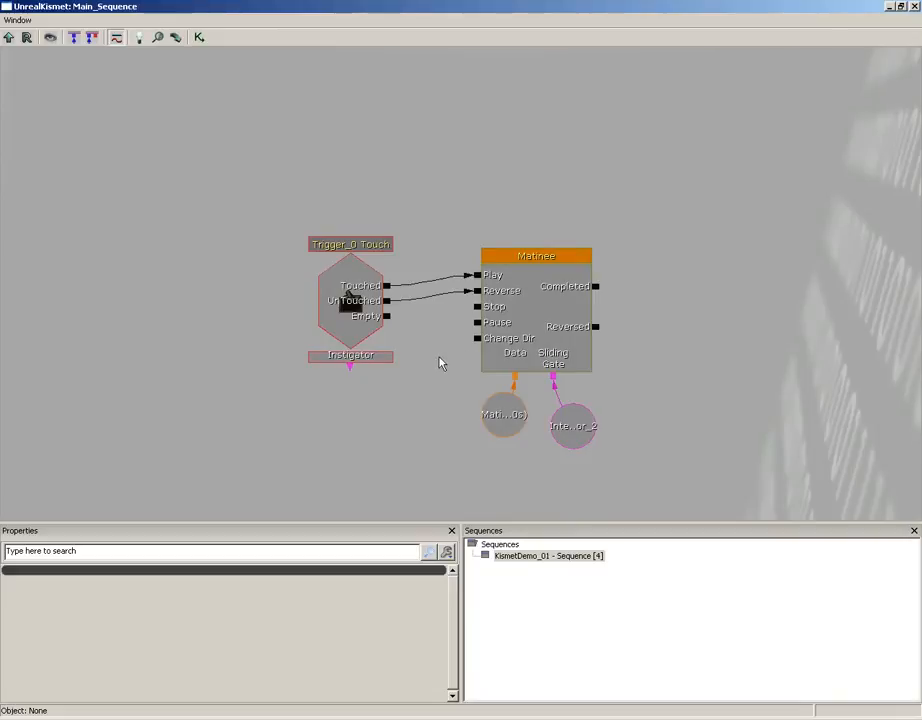
pyautogui.moveTo(438, 362); pyautogui.dragTo(466, 330)
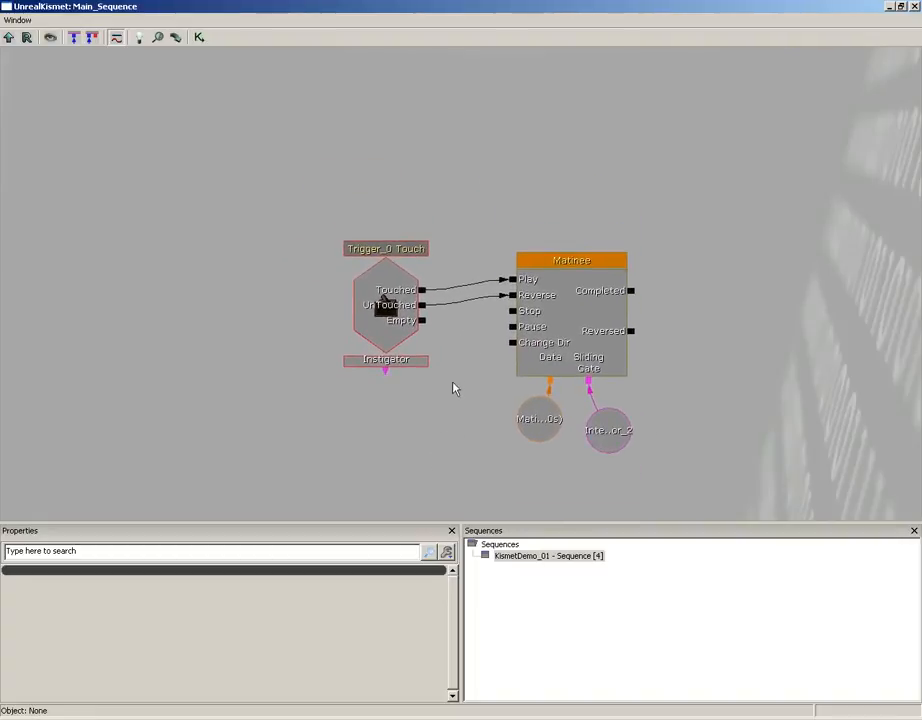
pyautogui.scroll(-2, 449, 348)
pyautogui.scroll(-4, 449, 348)
pyautogui.scroll(4, 436, 300)
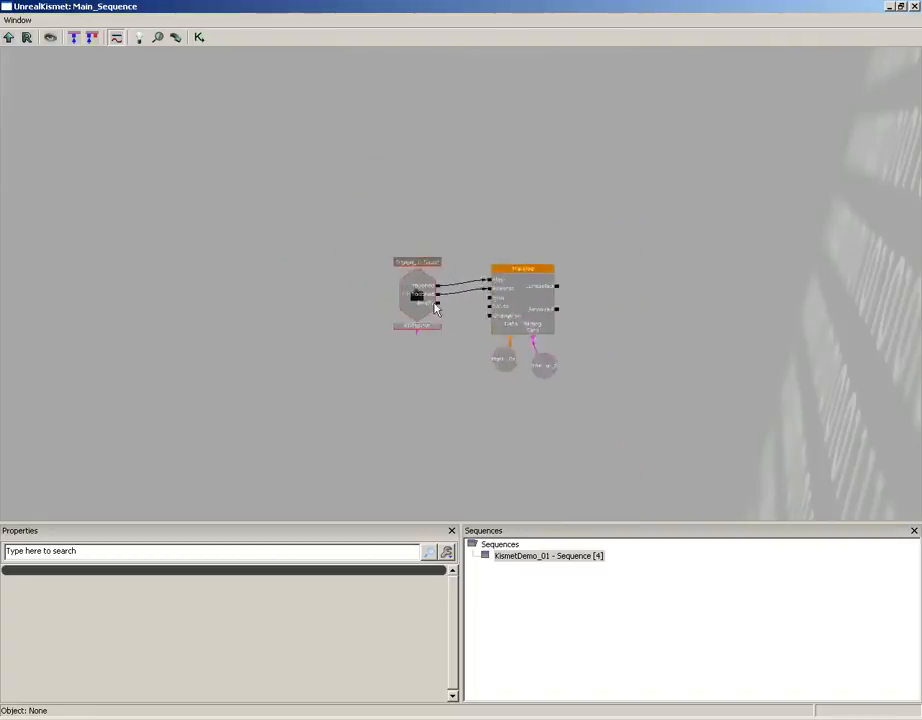
pyautogui.scroll(3, 430, 410)
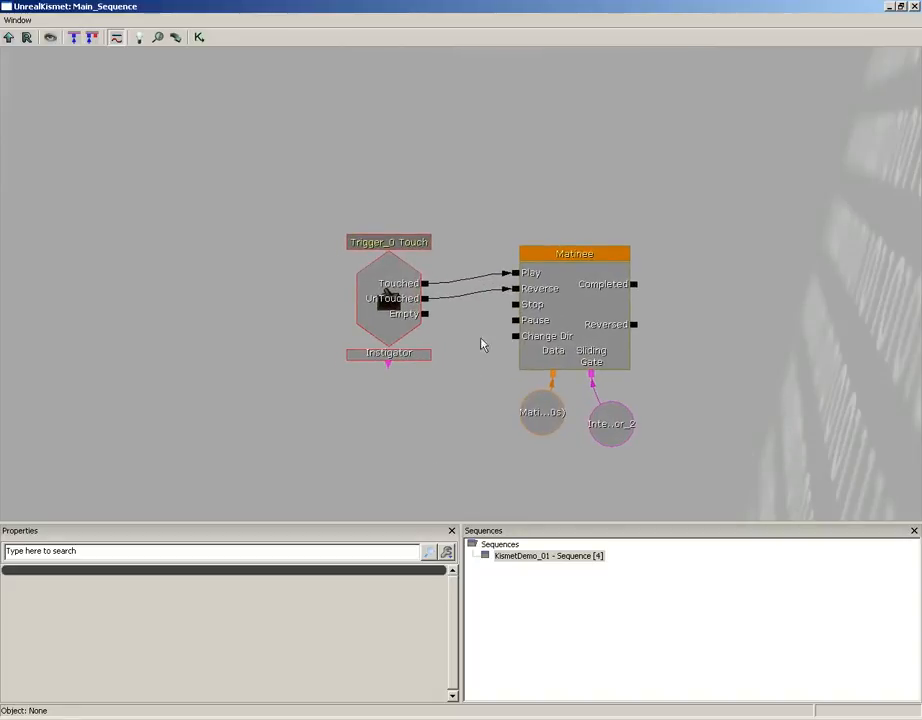
# Step: Add a Used event for Trigger_1 in an empty area away from the gate sequence
pyautogui.moveTo(811, 408); pyautogui.dragTo(286, 333)
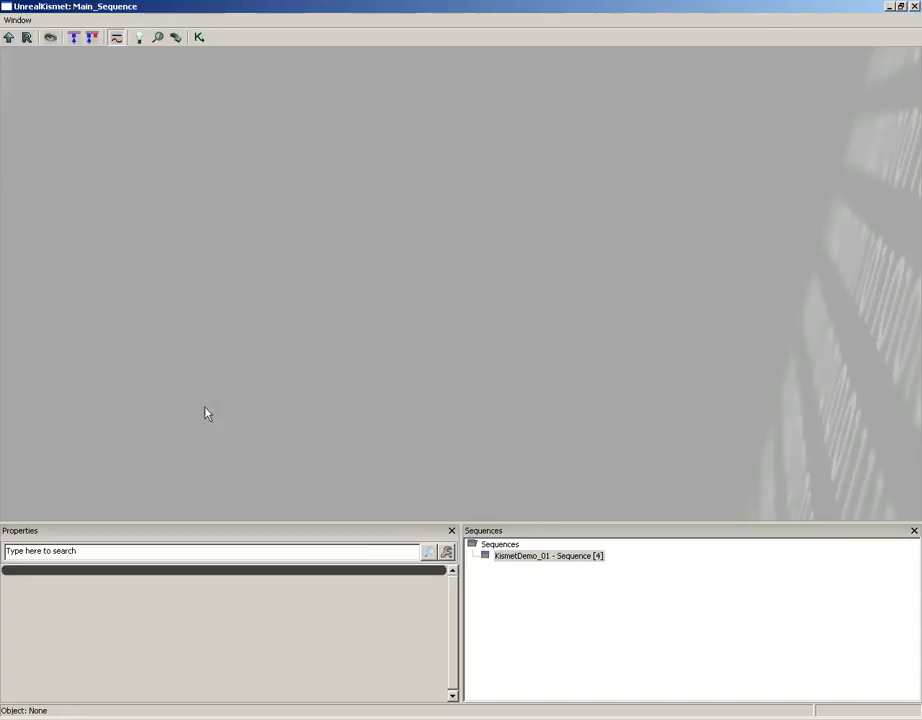
pyautogui.rightClick(336, 227)
pyautogui.moveTo(395, 333)
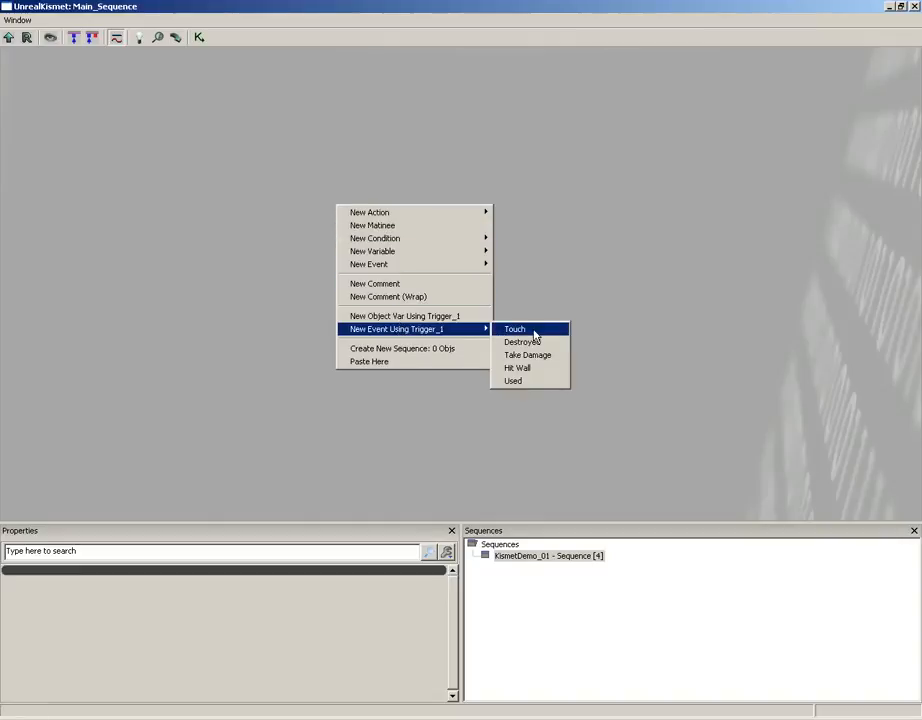
pyautogui.click(535, 384)
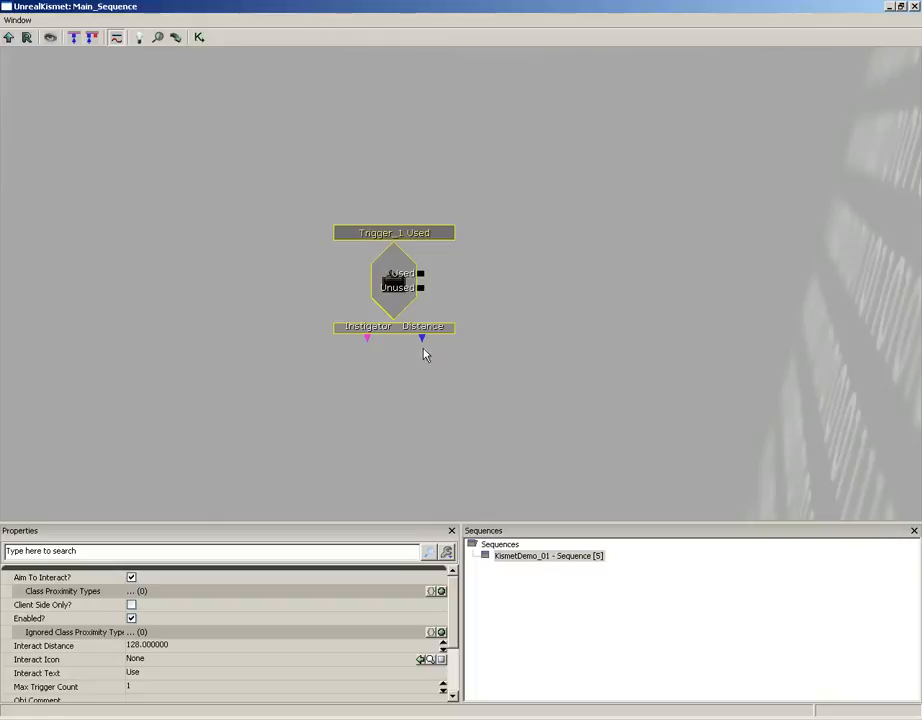
# Step: Review the Max Trigger Count and Aim To Interact settings of the Trigger_1 Used event
pyautogui.click(140, 688)
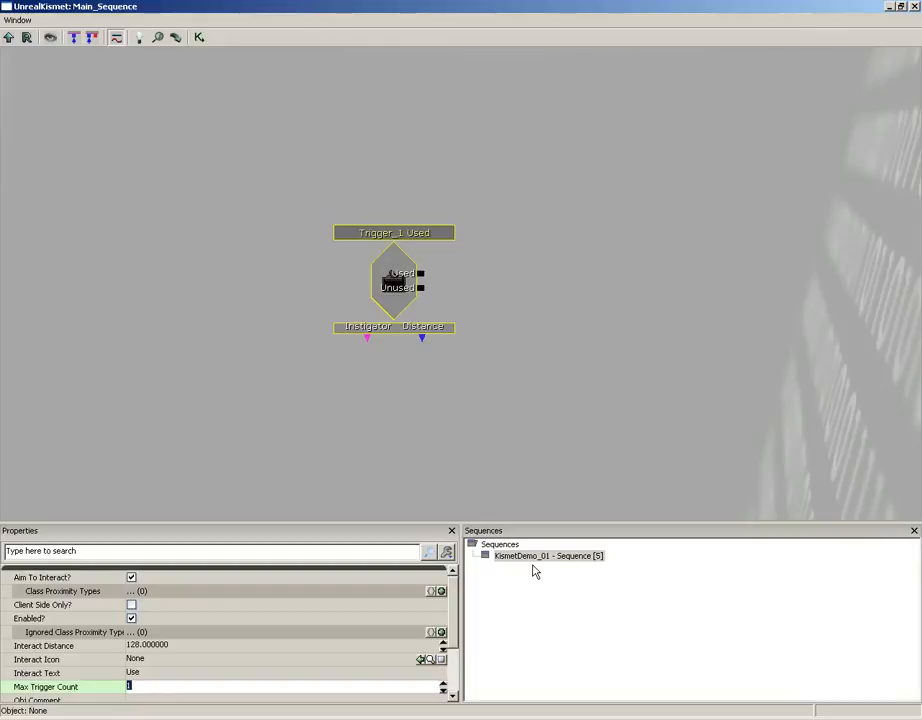
pyautogui.click(69, 580)
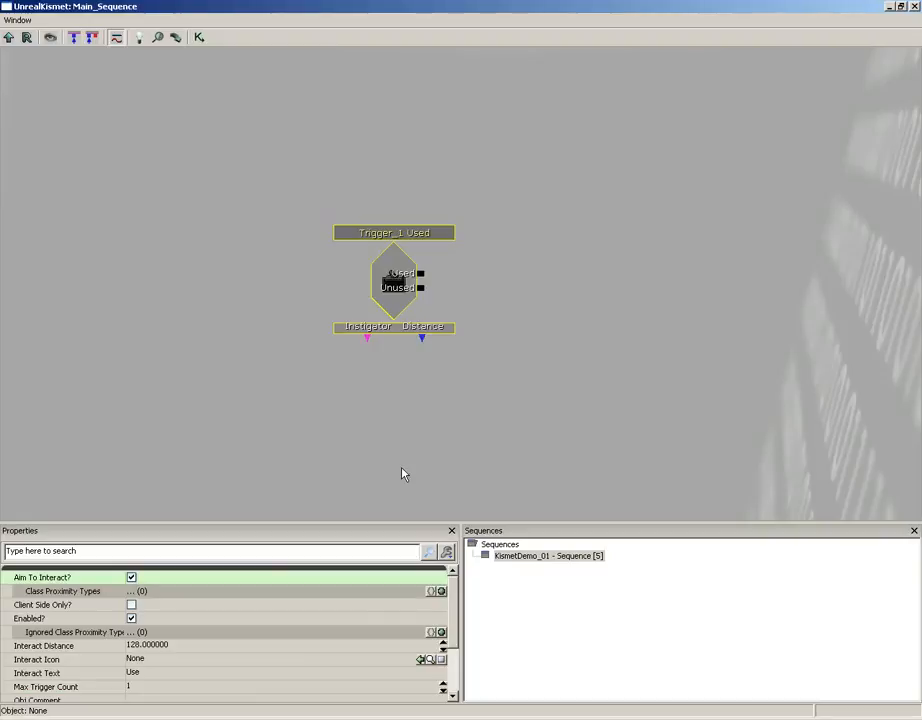
pyautogui.moveTo(591, 317); pyautogui.dragTo(521, 342)
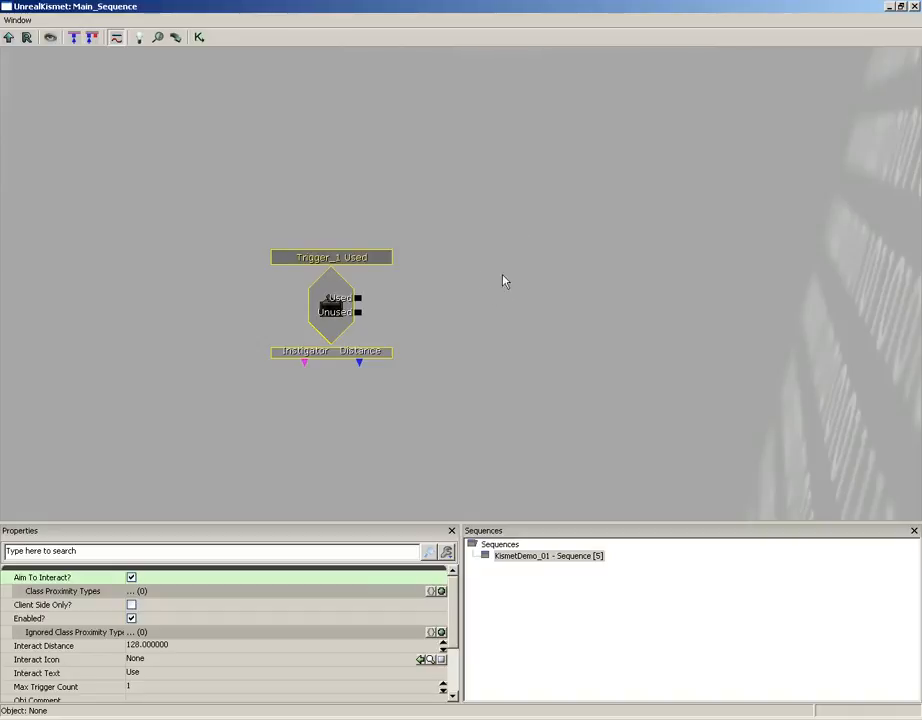
# Step: Add a Toggle action beside the Trigger_1 Used event
pyautogui.rightClick(438, 288)
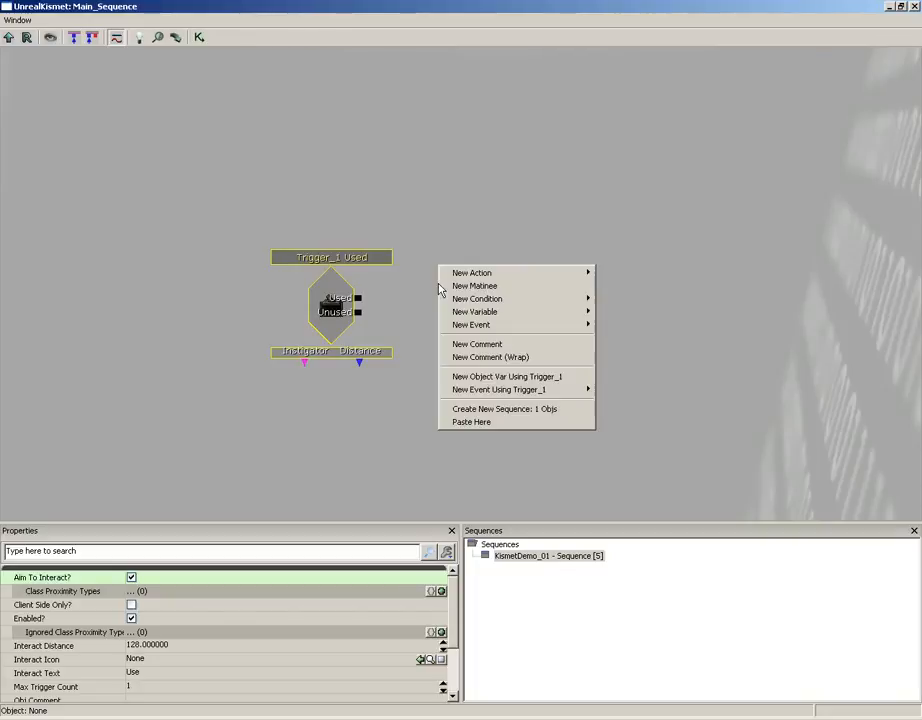
pyautogui.moveTo(463, 273)
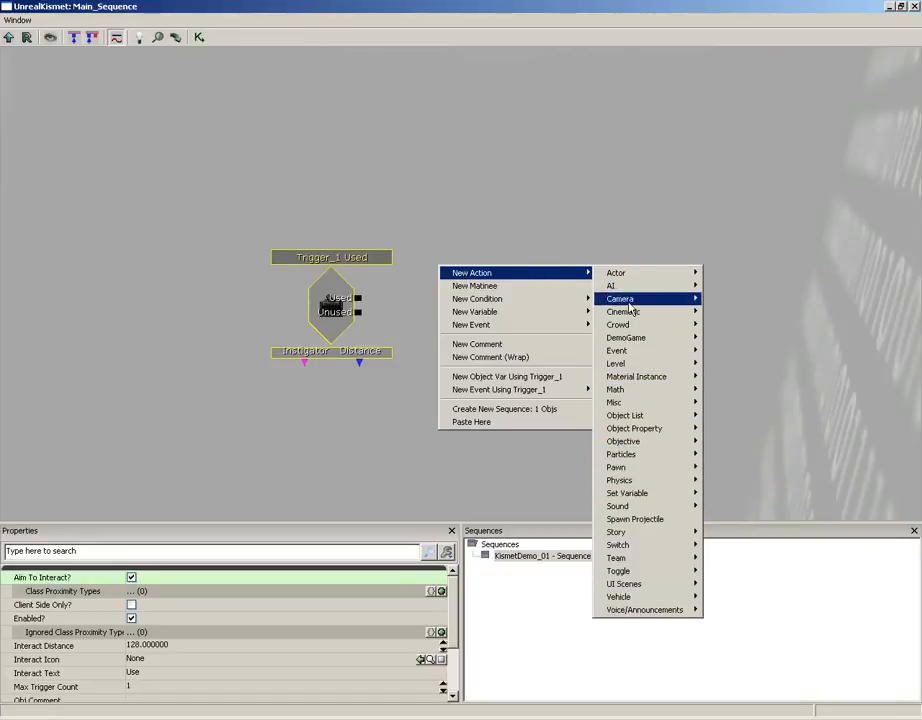
pyautogui.moveTo(629, 306)
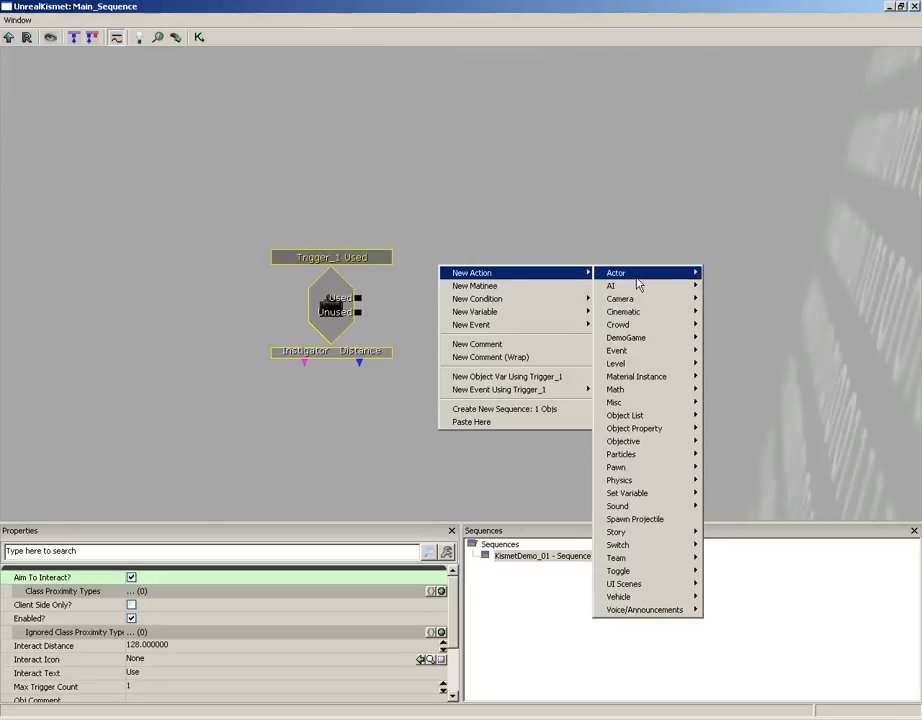
pyautogui.moveTo(636, 279)
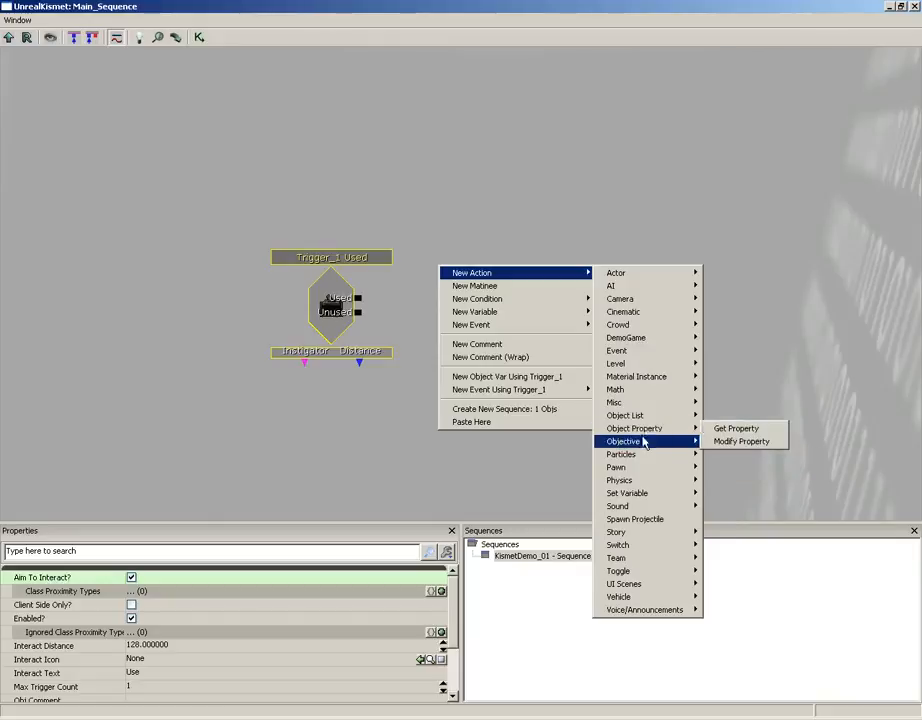
pyautogui.moveTo(642, 469)
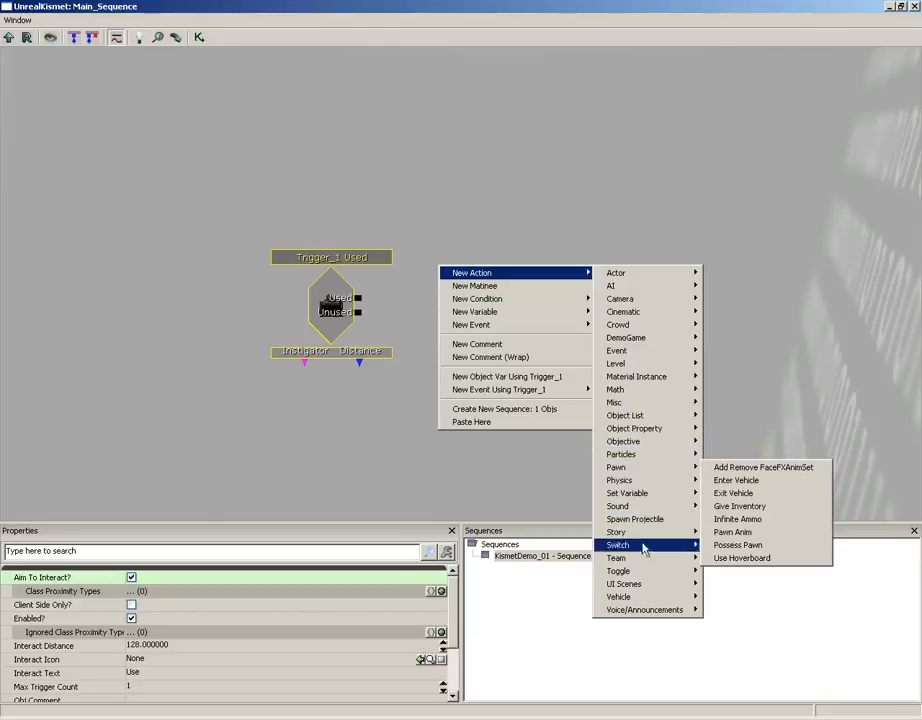
pyautogui.moveTo(642, 577)
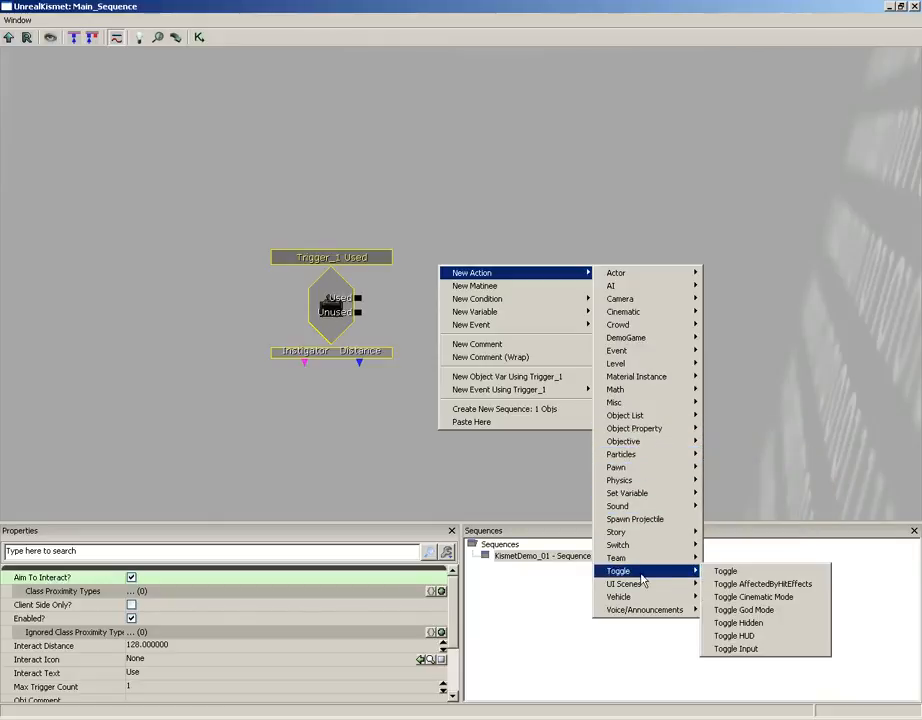
pyautogui.click(740, 572)
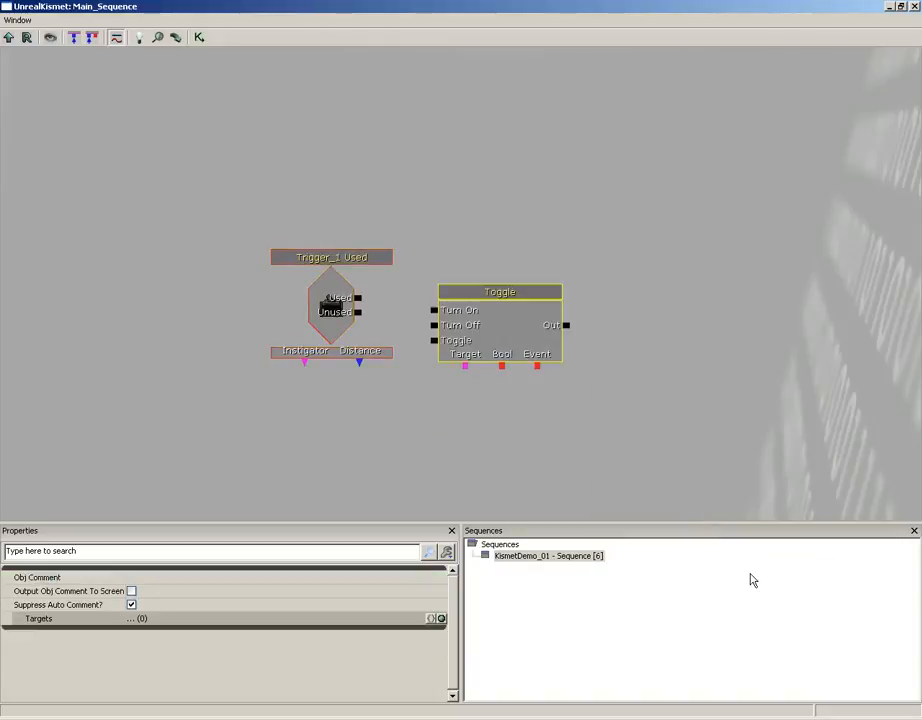
# Step: Connect the Used output of the Trigger_1 event to the Toggle input of the Toggle action
pyautogui.moveTo(490, 321); pyautogui.dragTo(496, 310)
pyautogui.moveTo(563, 408); pyautogui.dragTo(551, 368)
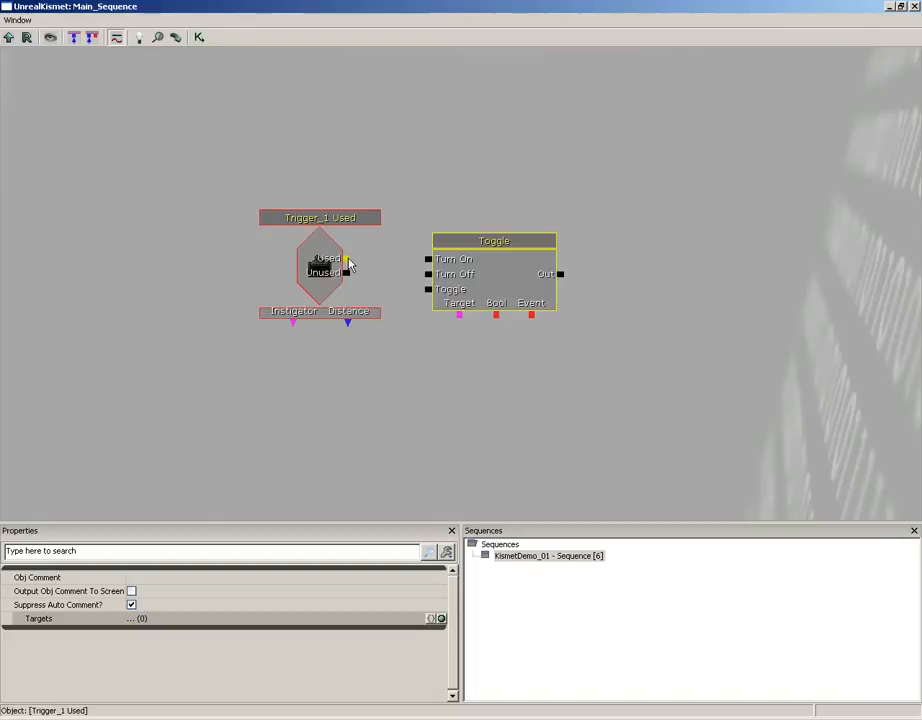
pyautogui.moveTo(349, 264); pyautogui.dragTo(430, 291)
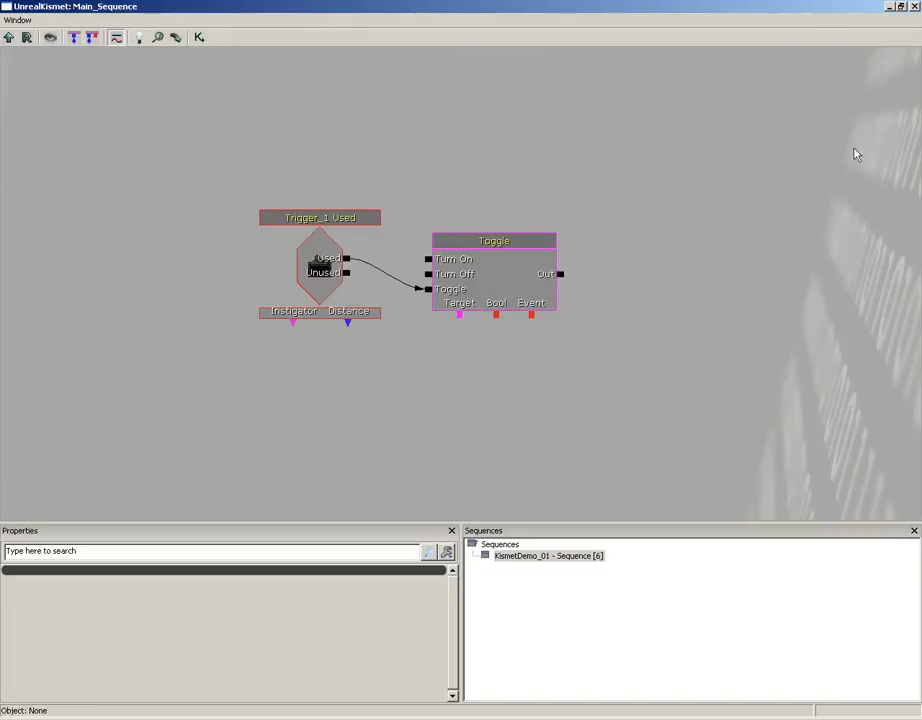
# Step: Select the toggleable point light at the fluorescent tube above the gate in the level and return to Kismet
pyautogui.click(914, 7)
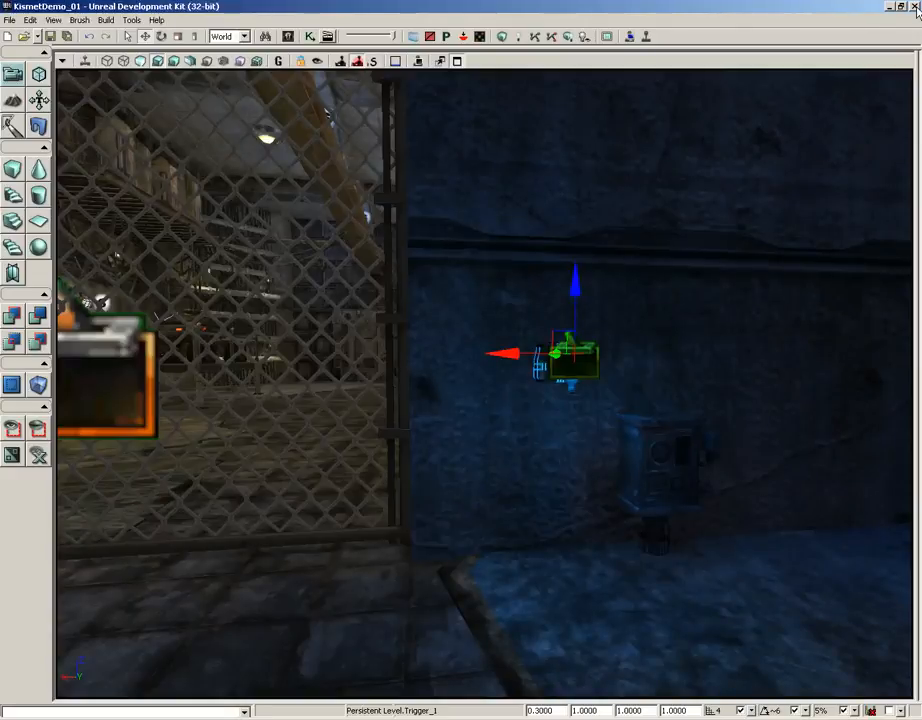
pyautogui.moveTo(714, 210); pyautogui.dragTo(632, 111, button='right')
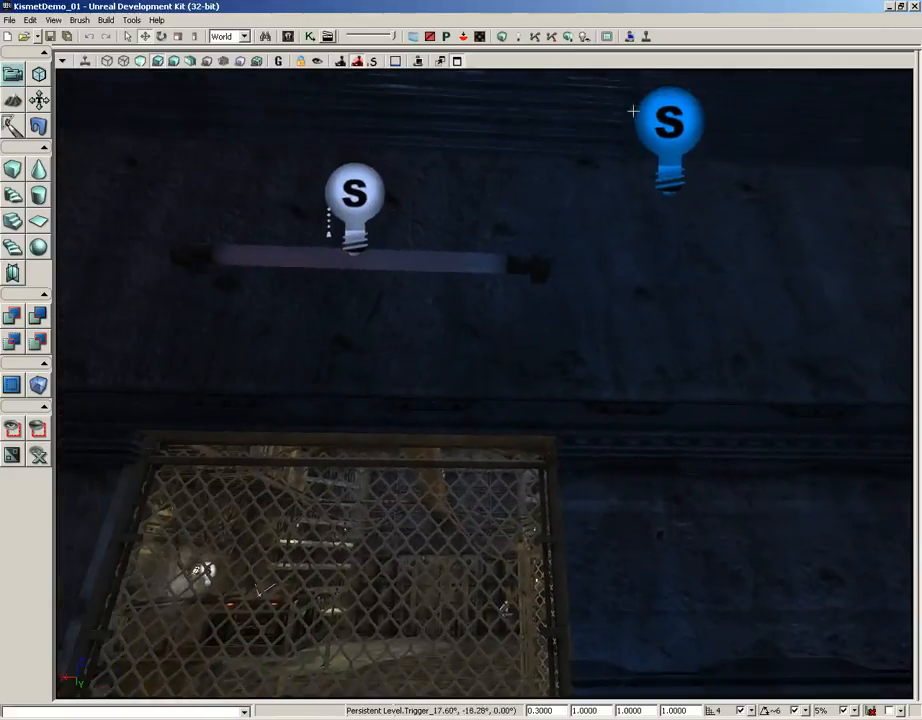
pyautogui.click(356, 176)
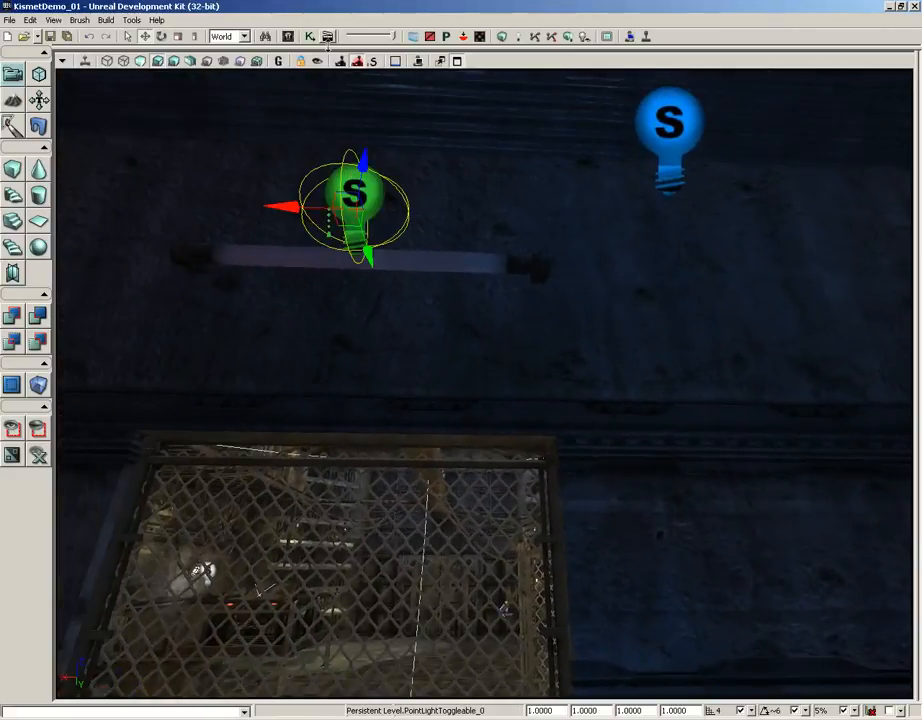
pyautogui.click(309, 37)
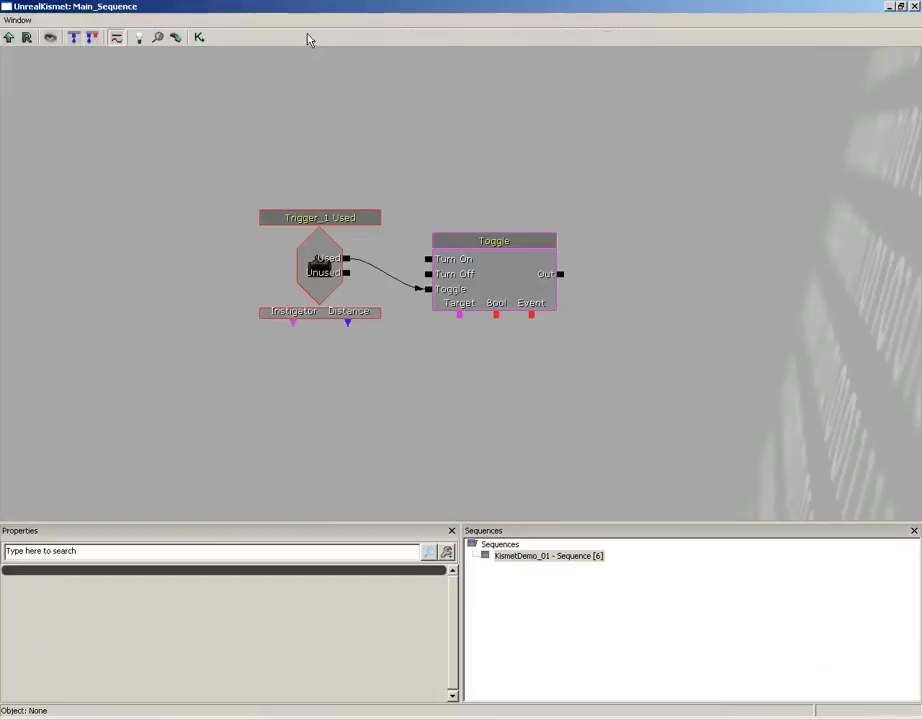
pyautogui.rightClick(403, 385)
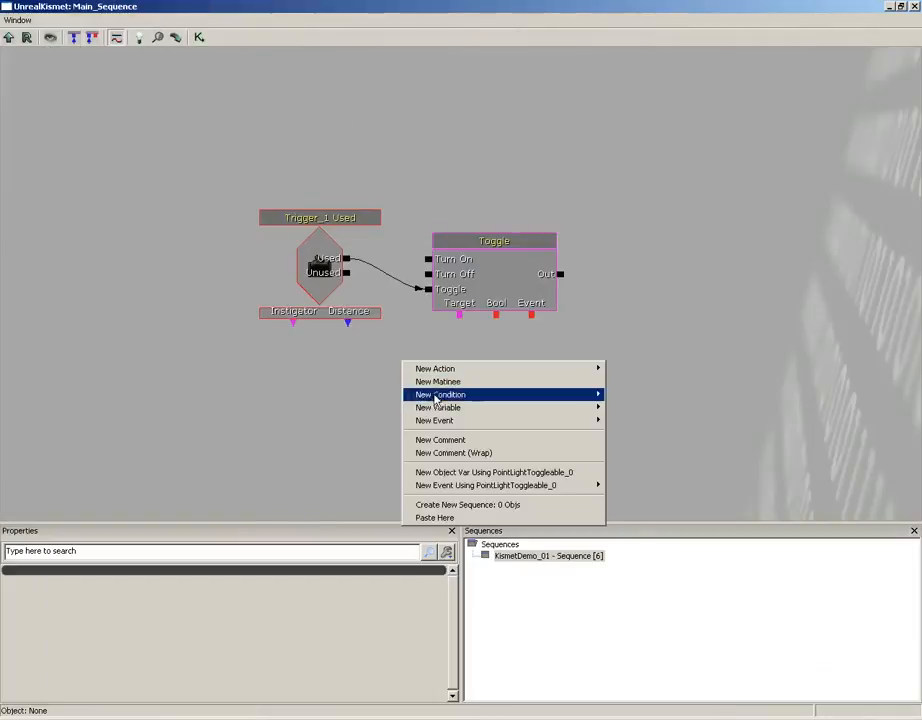
pyautogui.moveTo(435, 409)
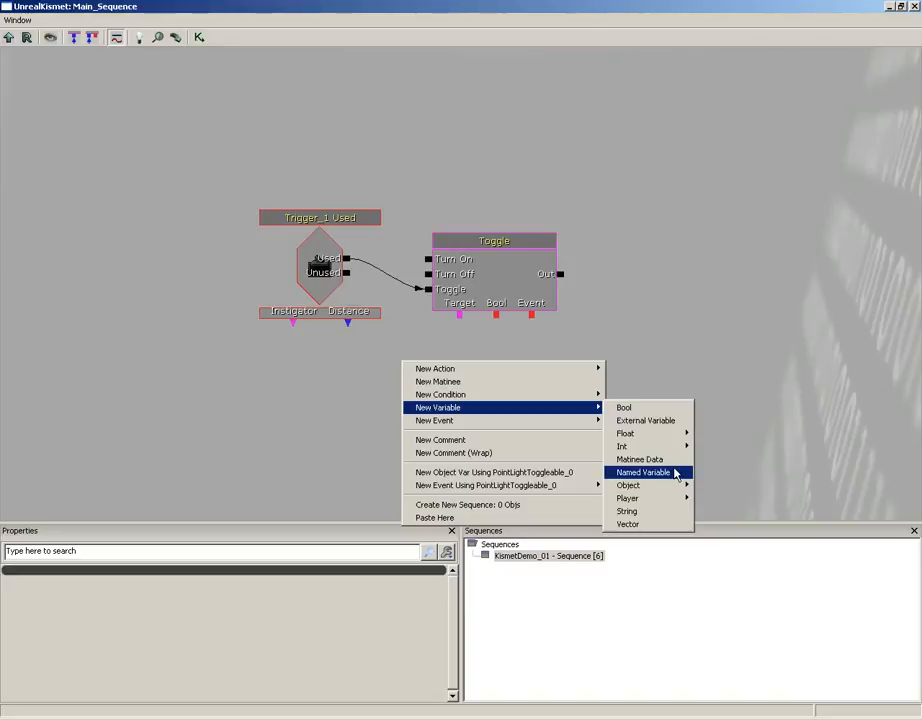
pyautogui.moveTo(652, 490)
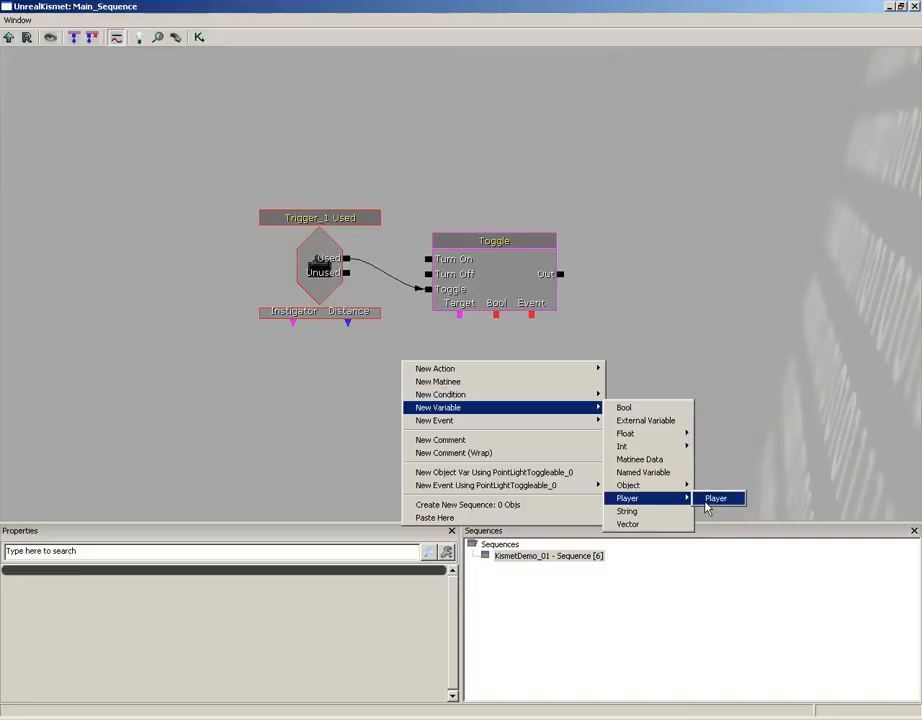
pyautogui.click(665, 338)
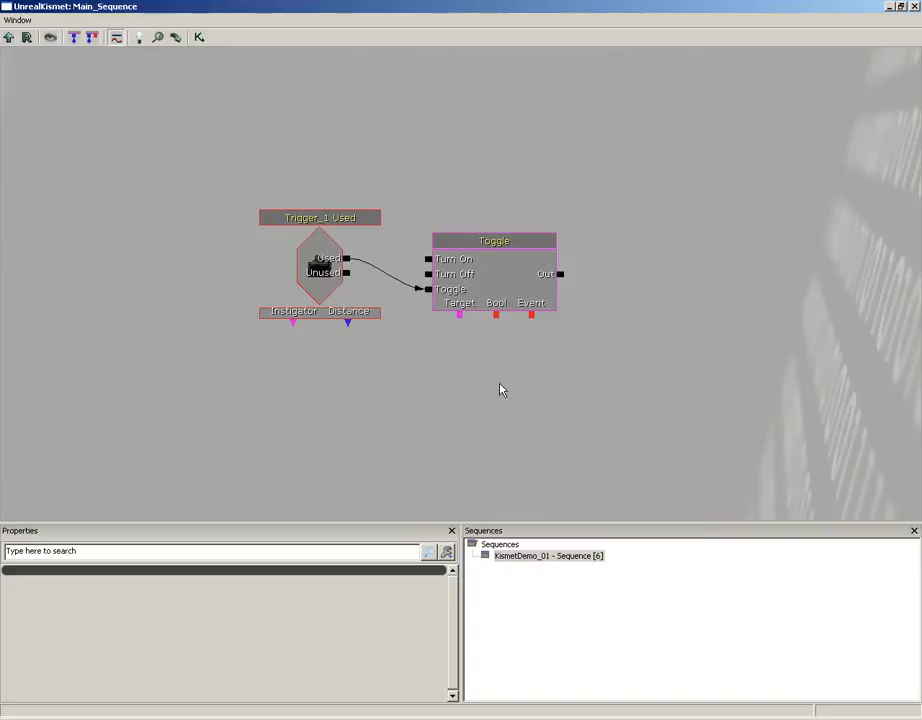
# Step: Add an object variable for PointLightToggleable_0 below the Toggle action and link it to the action's Target connector
pyautogui.rightClick(412, 344)
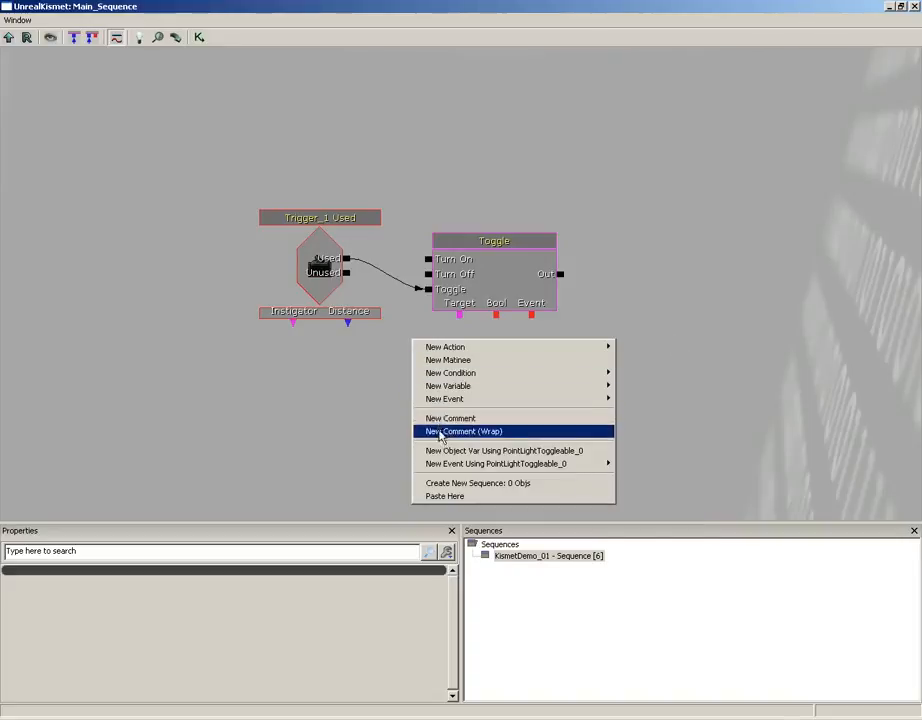
pyautogui.click(598, 451)
pyautogui.rightClick(589, 443)
pyautogui.moveTo(512, 394); pyautogui.dragTo(506, 403)
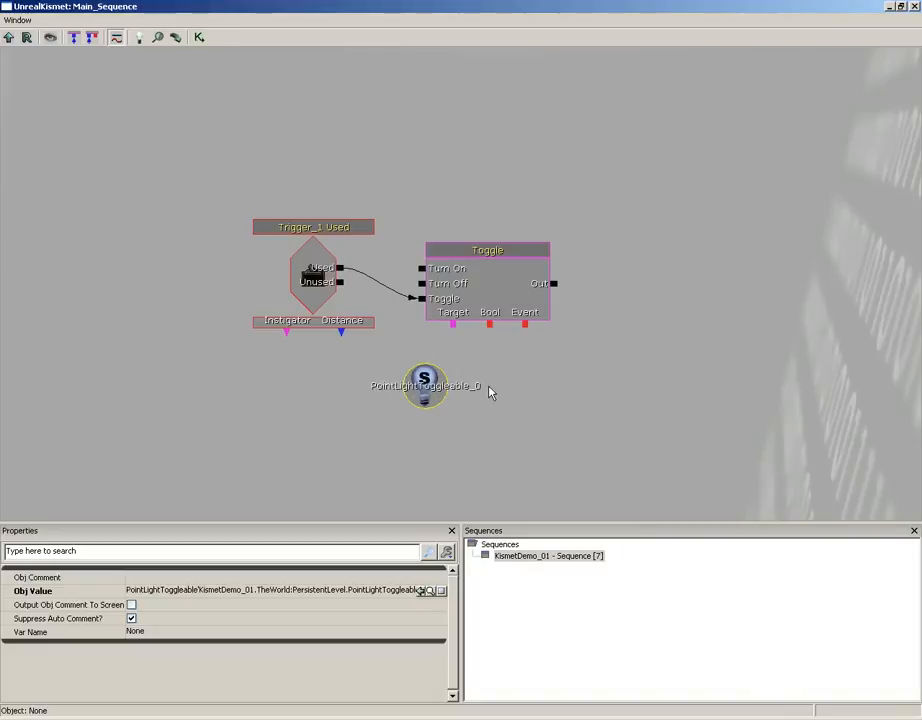
pyautogui.moveTo(453, 325); pyautogui.dragTo(425, 386)
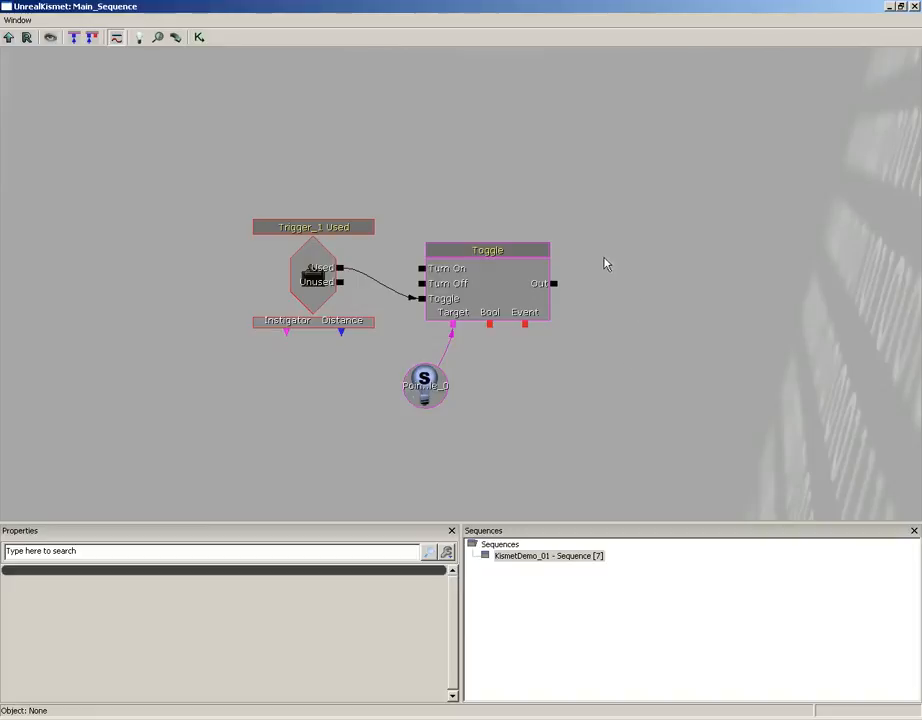
# Step: Add an example Bool variable and an example Int variable in the empty area beside the Toggle action
pyautogui.rightClick(622, 175)
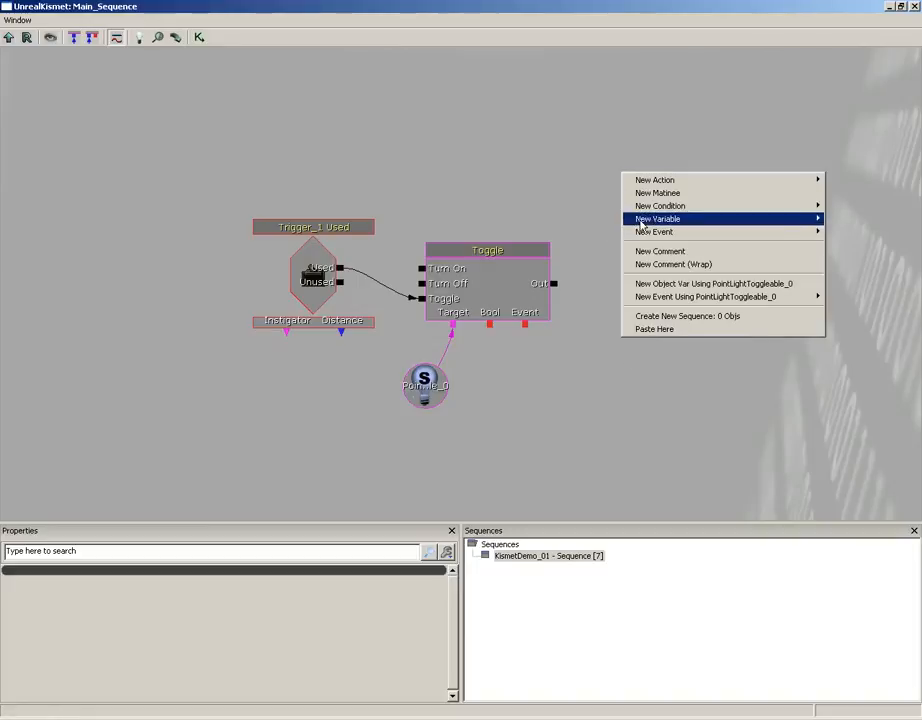
pyautogui.moveTo(640, 220)
pyautogui.click(843, 158)
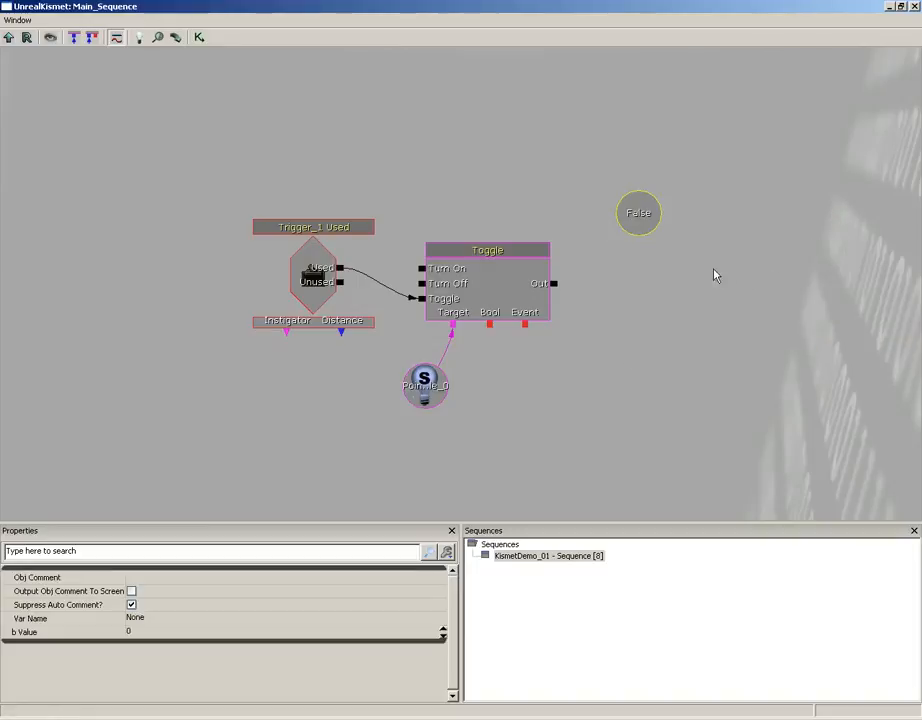
pyautogui.click(622, 497)
pyautogui.rightClick(631, 273)
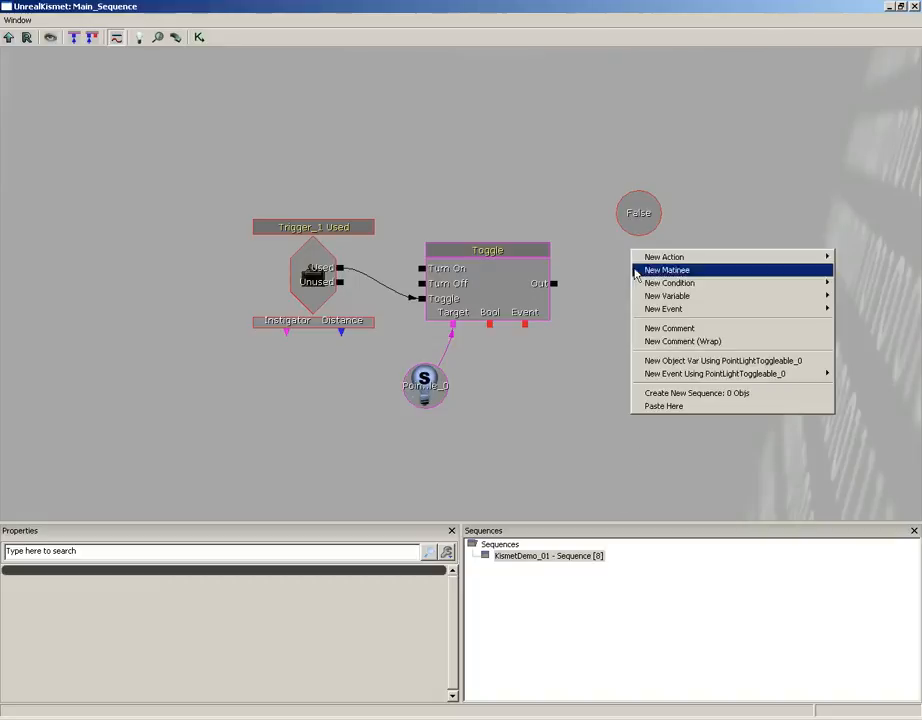
pyautogui.moveTo(640, 296)
pyautogui.moveTo(582, 335)
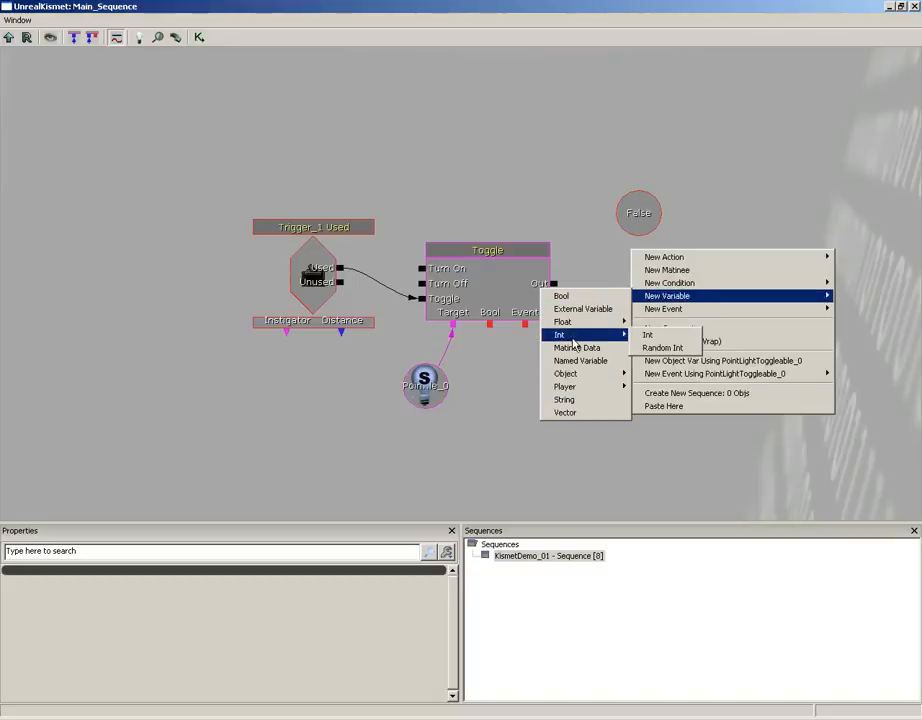
pyautogui.click(659, 334)
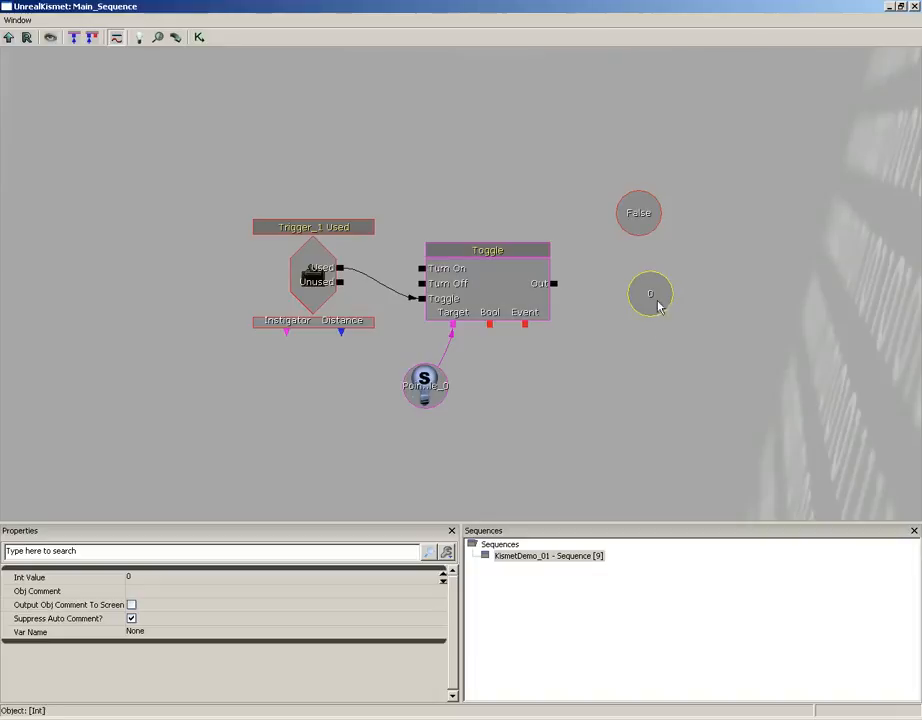
pyautogui.click(714, 362)
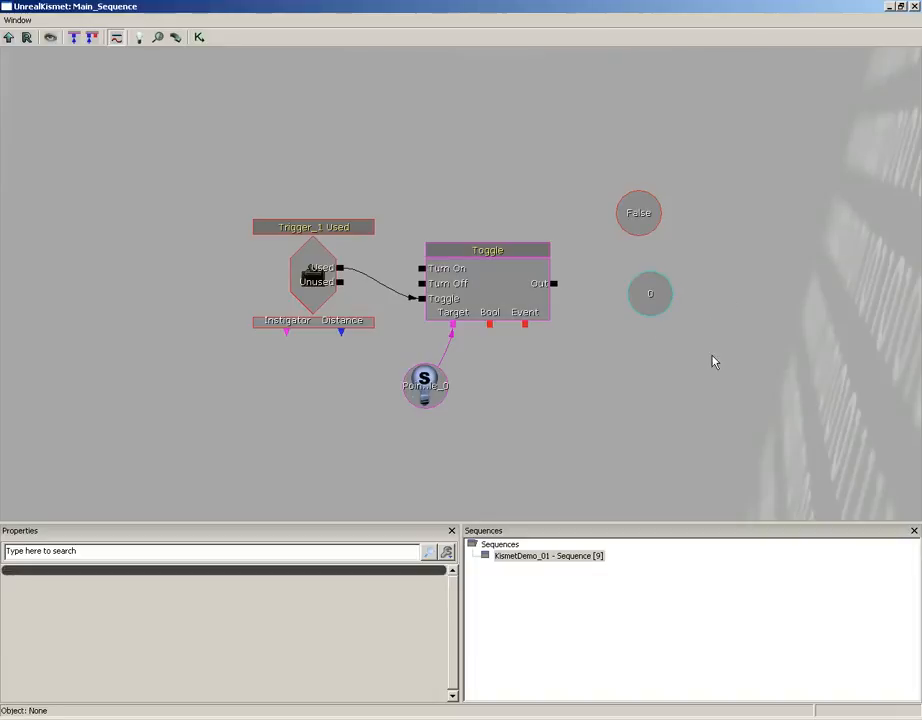
# Step: Add an example String variable below the Int variable, and delete the Bool, Int and String variables together
pyautogui.rightClick(620, 349)
pyautogui.moveTo(648, 395)
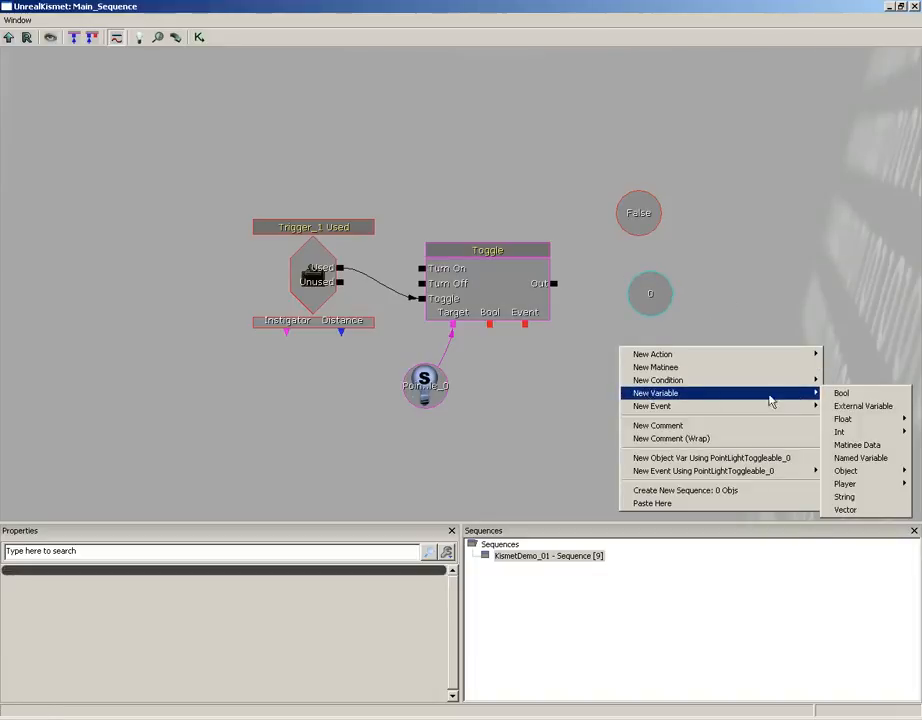
pyautogui.click(843, 496)
pyautogui.click(700, 377)
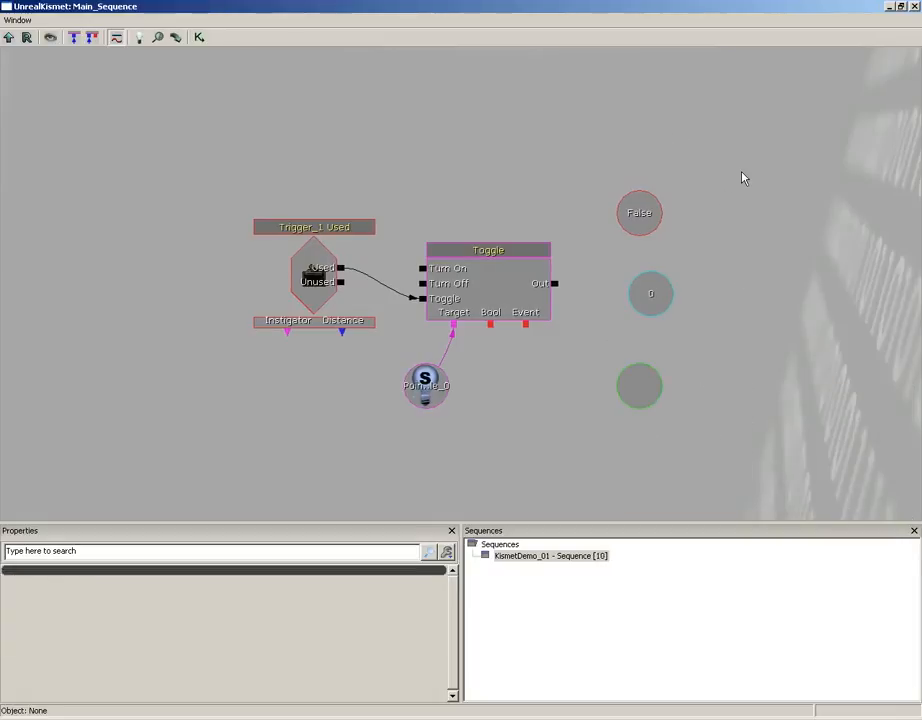
pyautogui.keyDown('ctrl'); pyautogui.keyDown('alt'); pyautogui.moveTo(737, 137); pyautogui.dragTo(618, 422); pyautogui.keyUp('alt'); pyautogui.keyUp('ctrl')
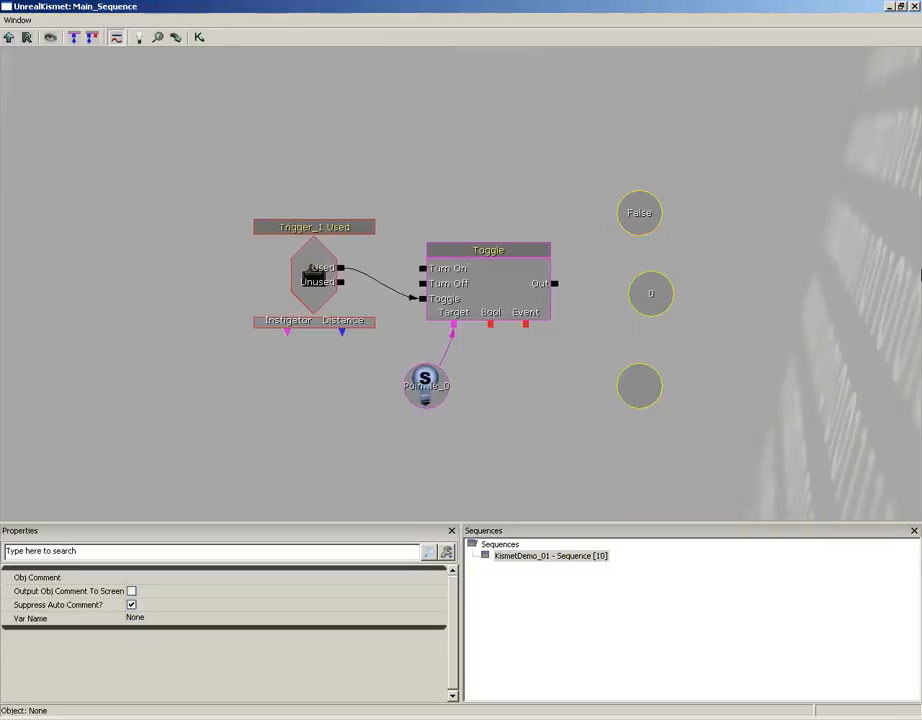
pyautogui.press('Delete')
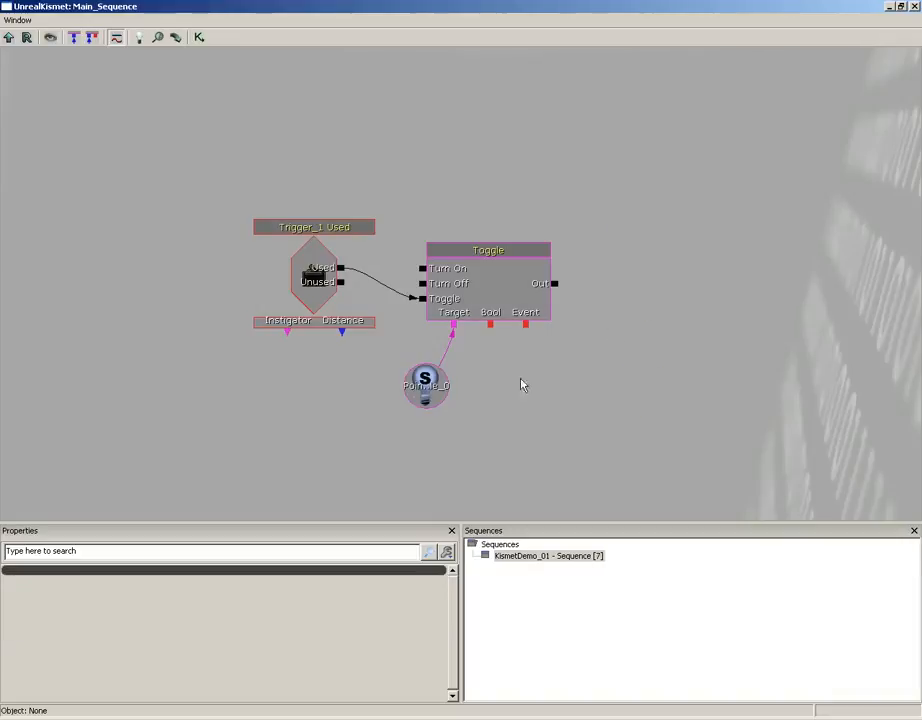
# Step: Replace the PointLightToggleable_0 object variable with one created directly from the Toggle action's Target connector
pyautogui.rightClick(470, 368)
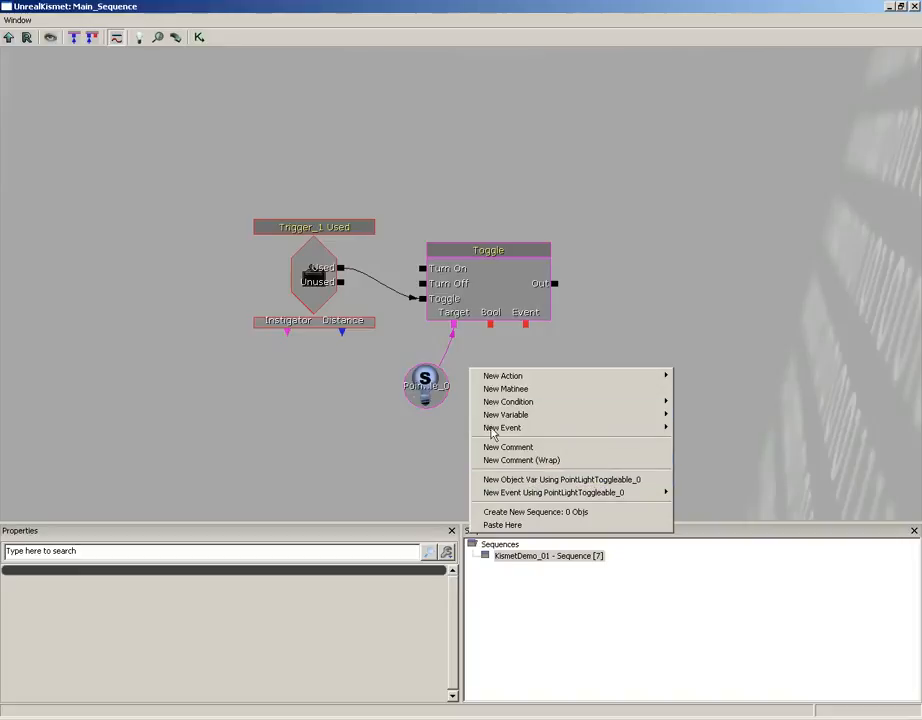
pyautogui.click(430, 400)
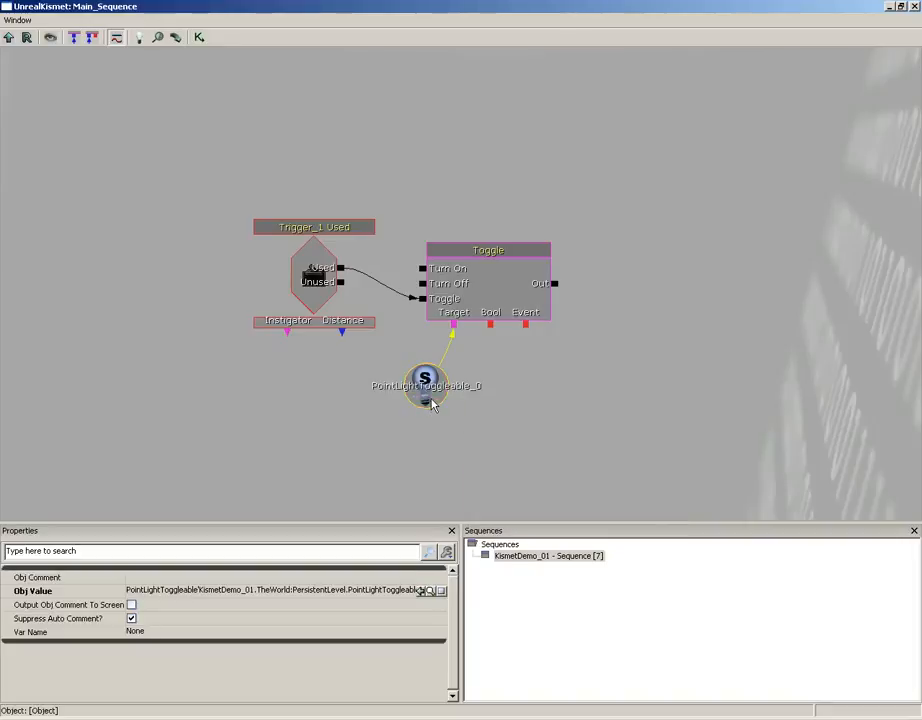
pyautogui.press('Delete')
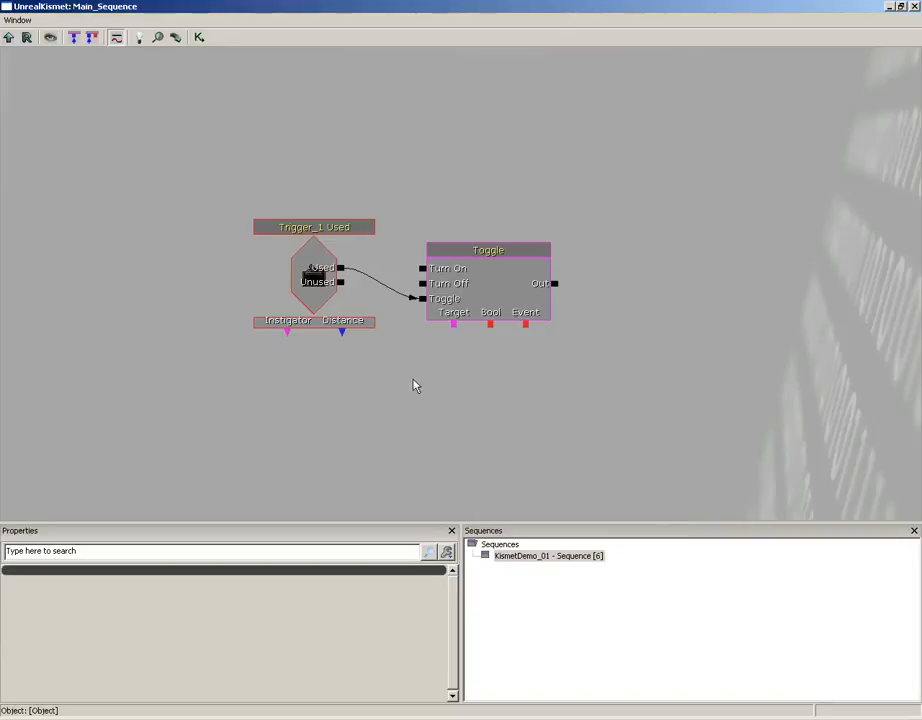
pyautogui.rightClick(454, 328)
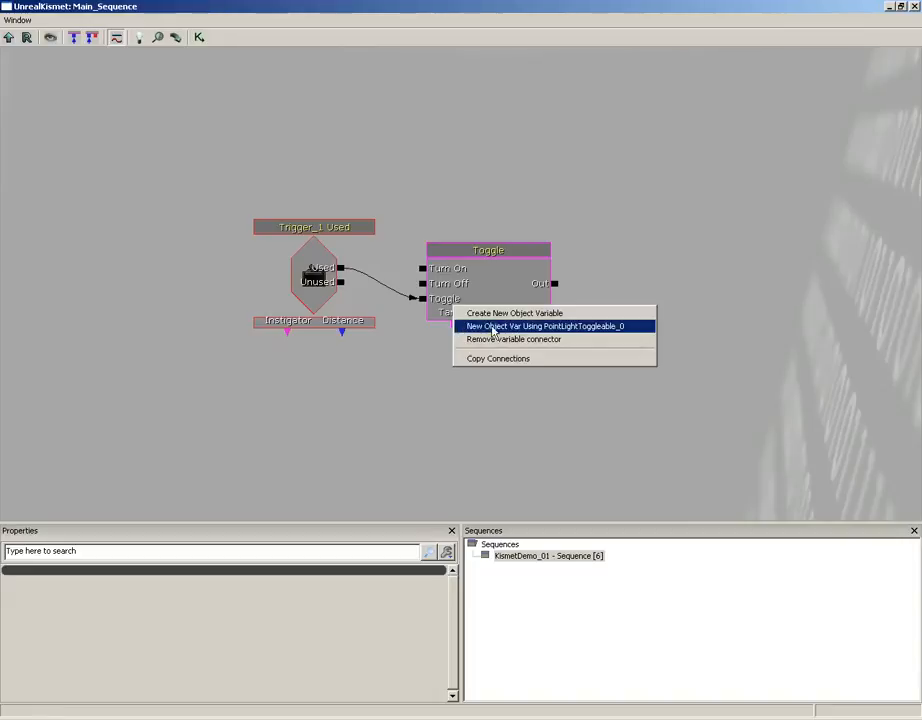
pyautogui.click(603, 327)
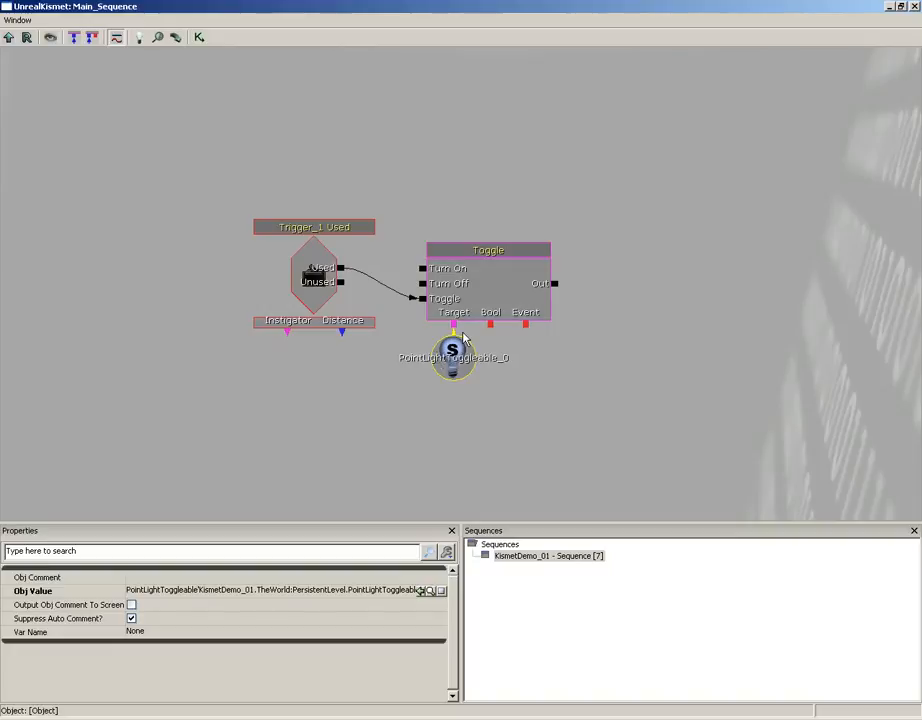
# Step: Delete the PointLightToggleable_0 object variable and recreate it once more from the Toggle action's Target connector
pyautogui.press('Delete')
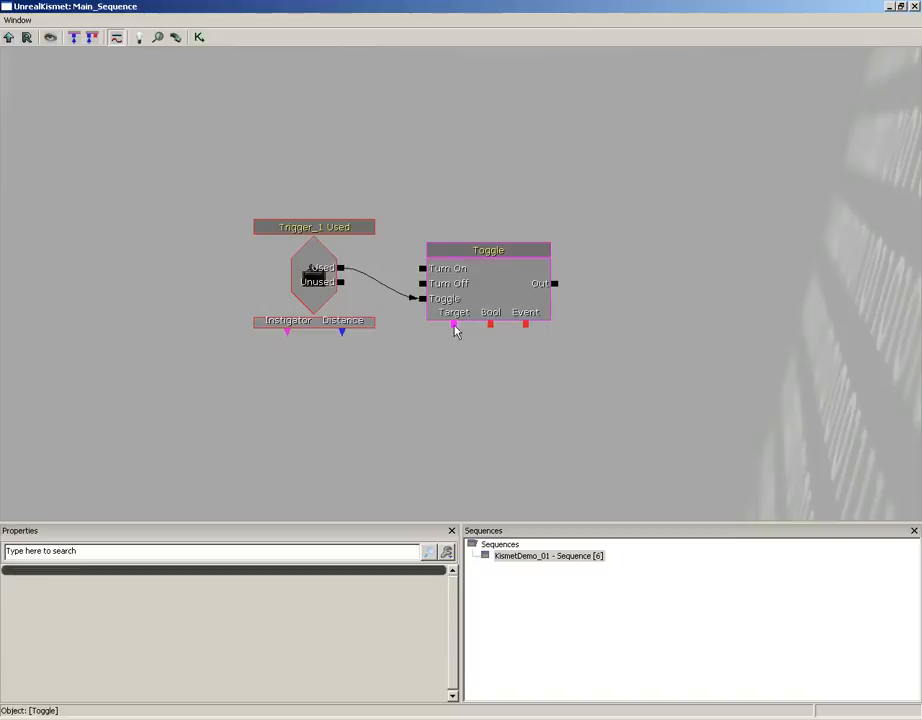
pyautogui.rightClick(454, 325)
pyautogui.click(505, 325)
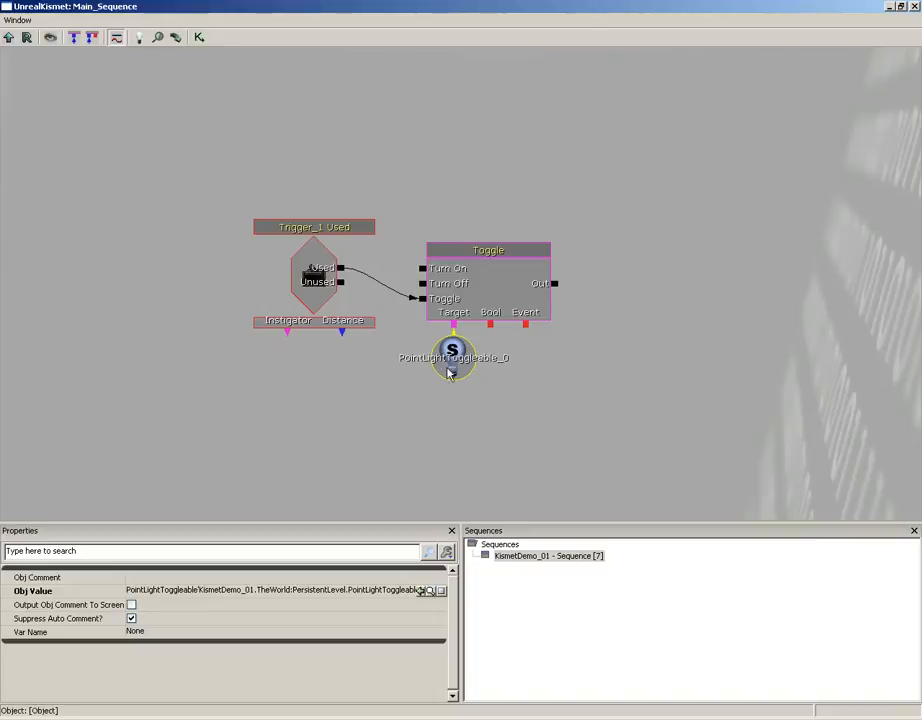
# Step: Spread the sequence out by moving the Trigger_1 Used event up and left, the light variable down and left, and the Toggle action up
pyautogui.click(309, 305)
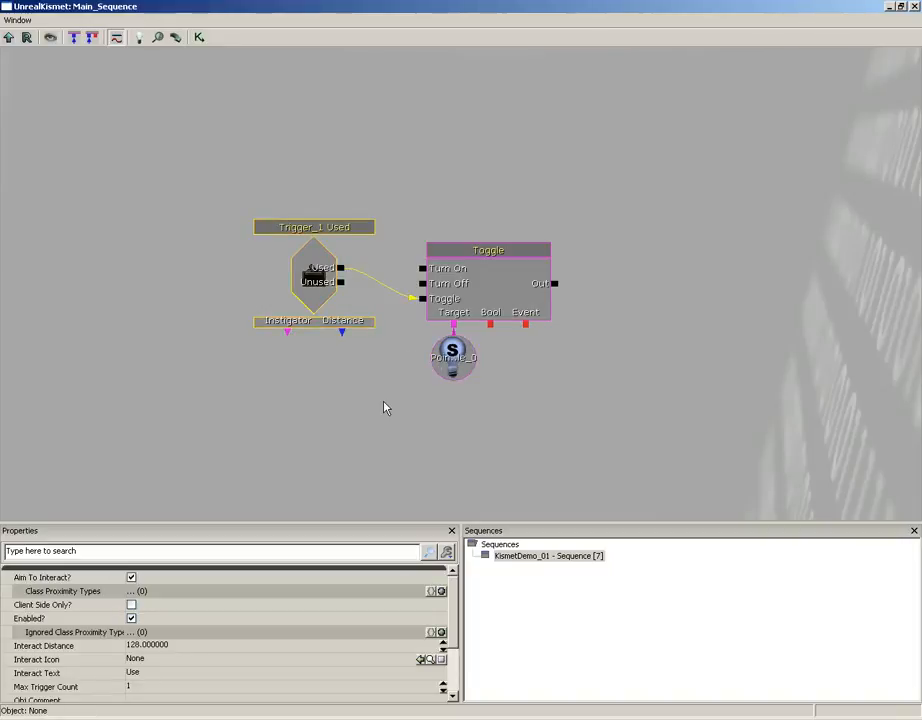
pyautogui.moveTo(318, 282); pyautogui.dragTo(282, 232)
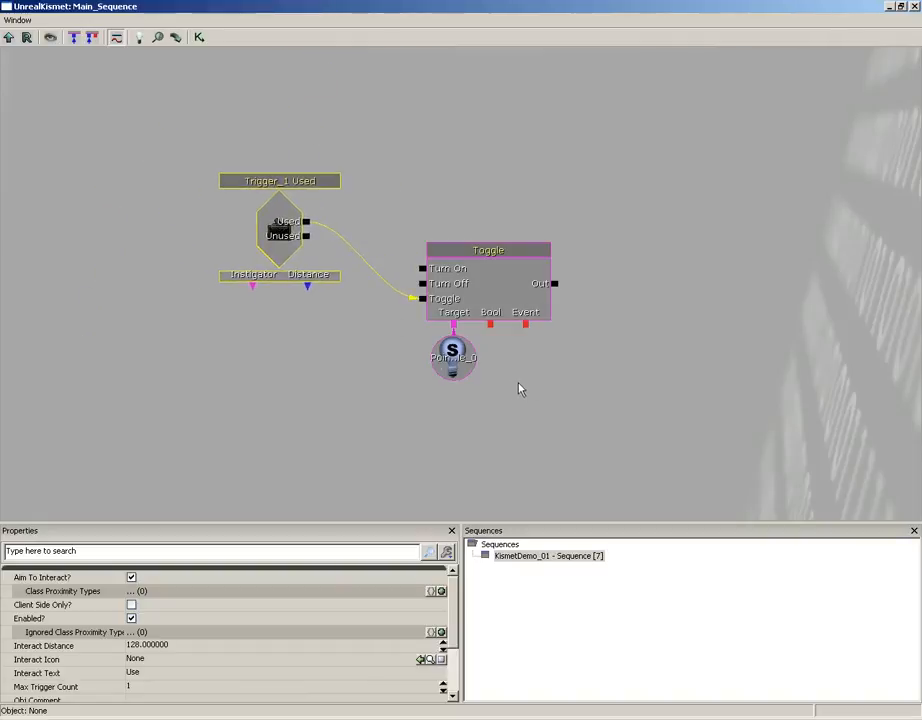
pyautogui.click(453, 368)
pyautogui.moveTo(453, 368); pyautogui.dragTo(340, 454)
pyautogui.click(488, 290)
pyautogui.moveTo(477, 294); pyautogui.dragTo(486, 222)
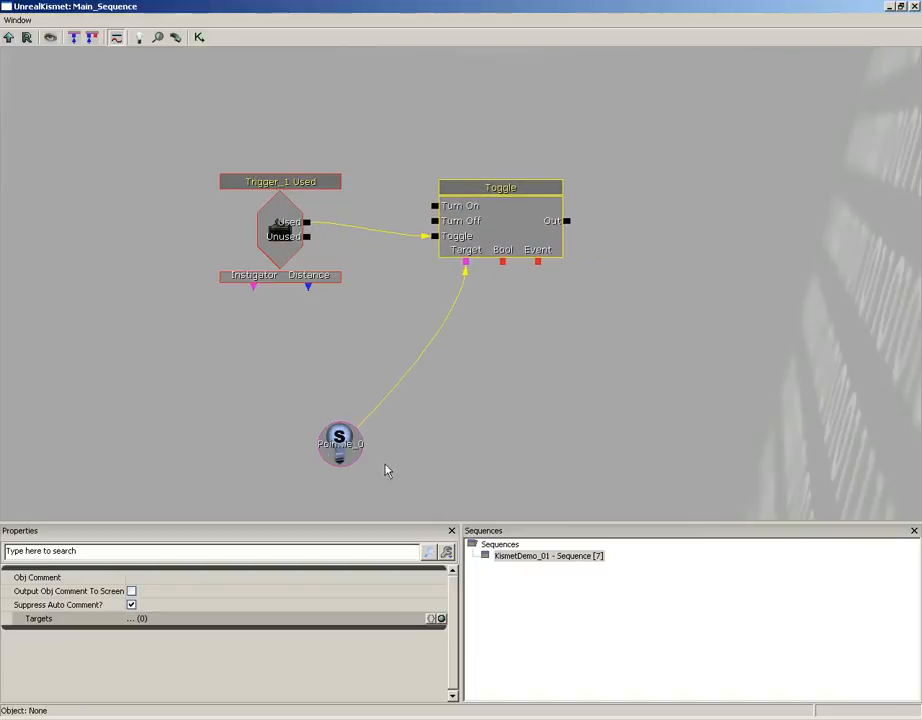
# Step: Move the Trigger_1 Used event, Toggle action and light variable together as a group, first selecting them individually and again with a selection box
pyautogui.keyDown('ctrl'); pyautogui.click(340, 442); pyautogui.keyUp('ctrl')
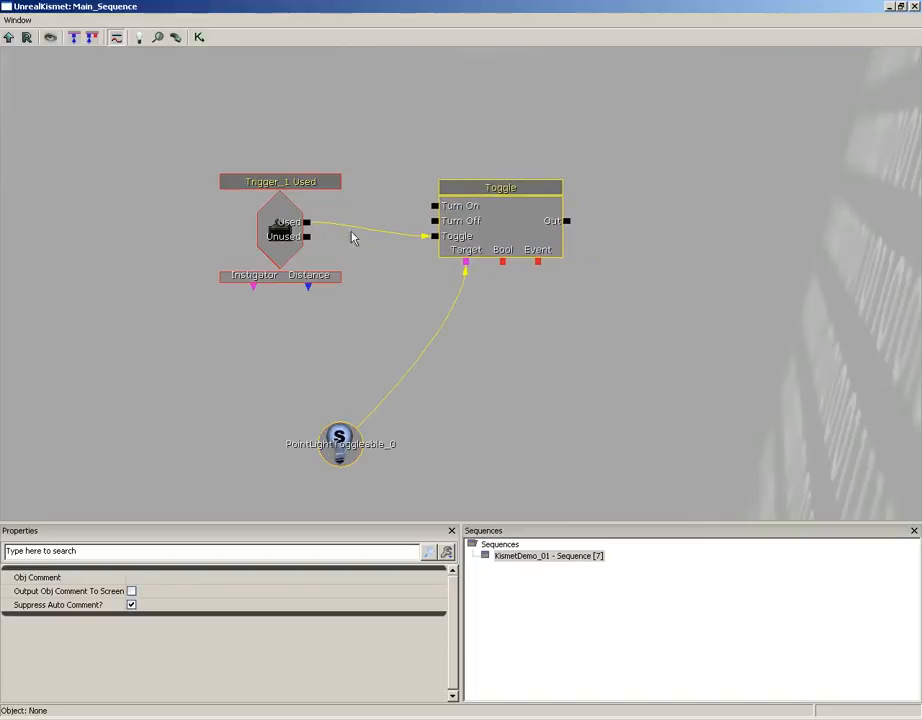
pyautogui.keyDown('ctrl'); pyautogui.click(282, 228); pyautogui.keyUp('ctrl')
pyautogui.keyDown('ctrl'); pyautogui.moveTo(284, 229); pyautogui.dragTo(307, 200); pyautogui.keyUp('ctrl')
pyautogui.click(567, 355)
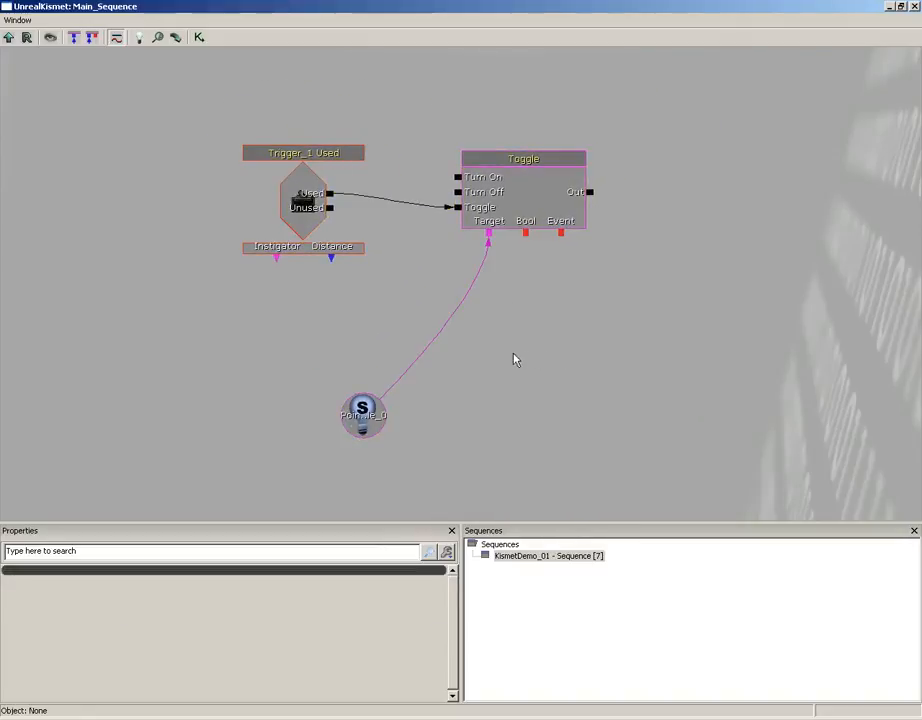
pyautogui.keyDown('ctrl'); pyautogui.keyDown('alt'); pyautogui.moveTo(145, 125); pyautogui.dragTo(650, 460); pyautogui.keyUp('alt'); pyautogui.keyUp('ctrl')
pyautogui.keyDown('ctrl'); pyautogui.moveTo(305, 200); pyautogui.dragTo(276, 223); pyautogui.keyUp('ctrl')
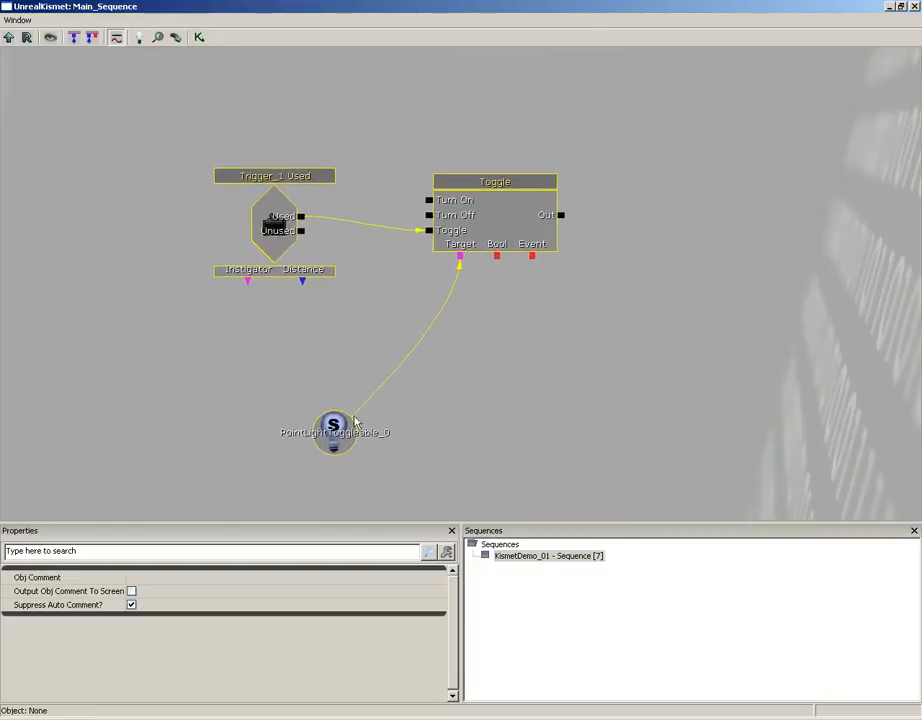
# Step: Tidy the layout by moving the light variable just below the Toggle action and the Trigger_1 Used event closer to it
pyautogui.click(346, 442)
pyautogui.moveTo(346, 442); pyautogui.dragTo(414, 333)
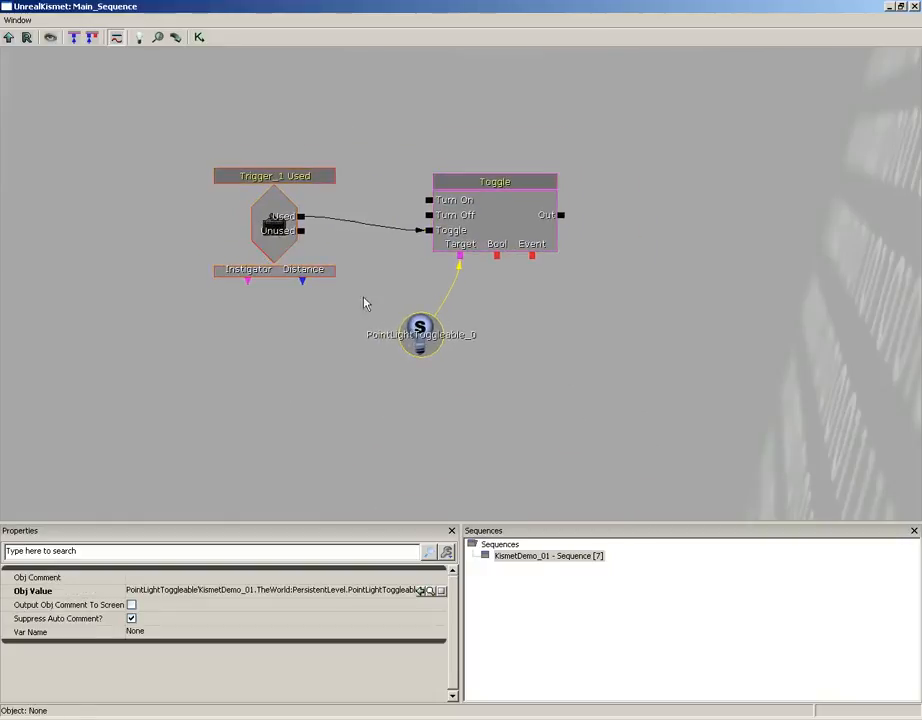
pyautogui.click(275, 218)
pyautogui.keyDown('ctrl'); pyautogui.moveTo(275, 218); pyautogui.dragTo(332, 220); pyautogui.keyUp('ctrl')
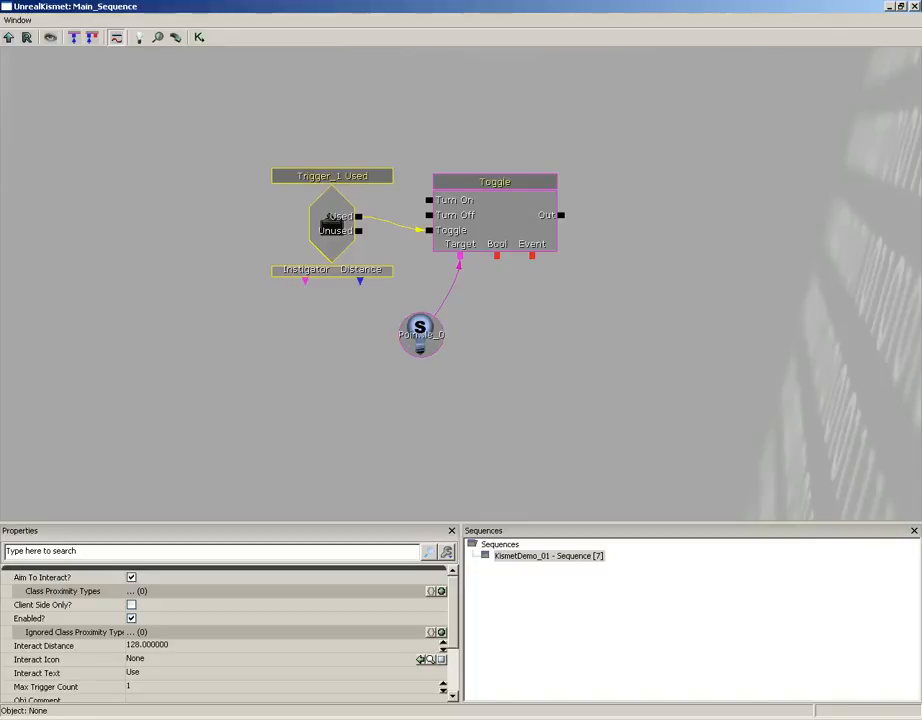
# Step: Close Kismet, play the level in the editor, and walk to the glowing wall switch in the dark blue room
pyautogui.click(914, 7)
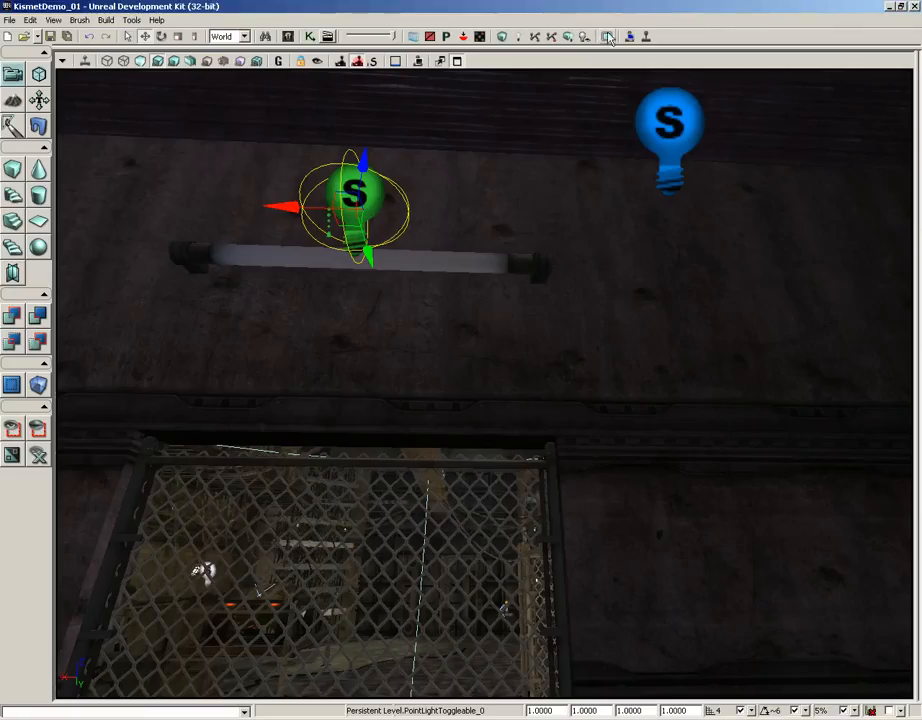
pyautogui.click(645, 37)
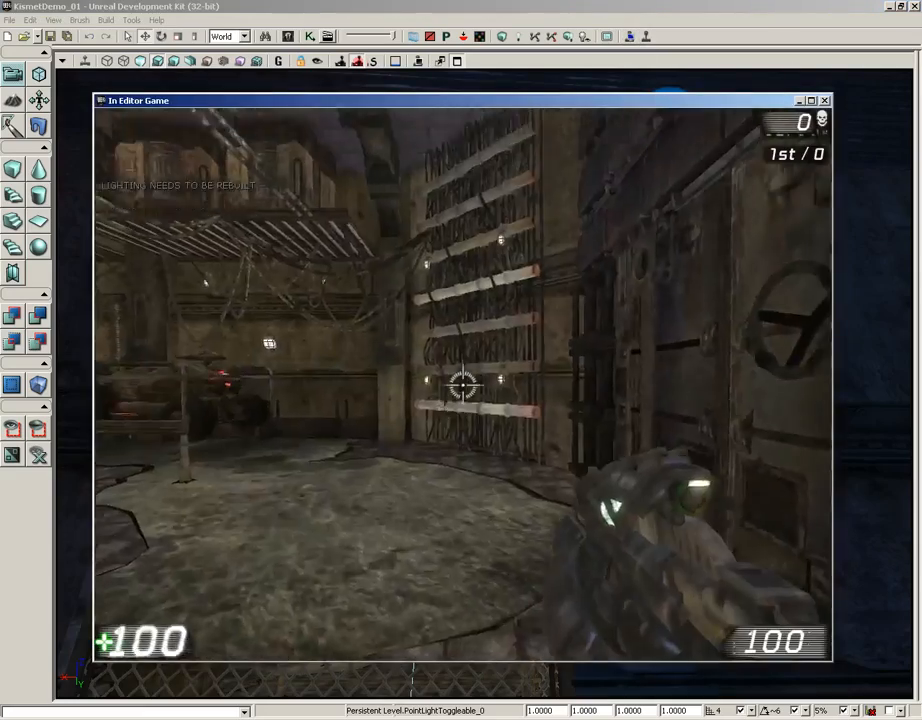
pyautogui.press('w')
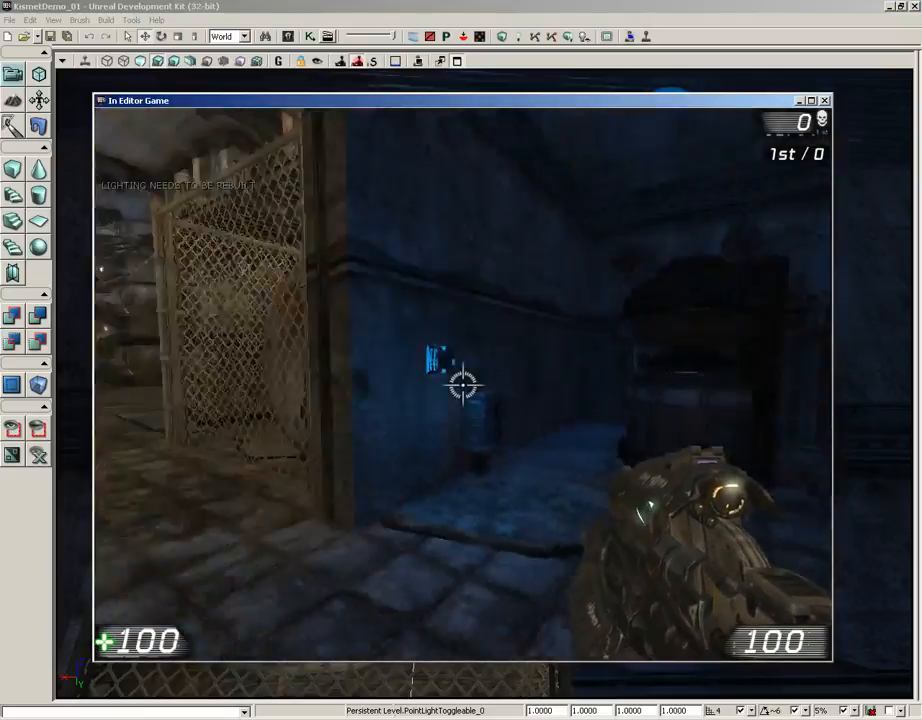
pyautogui.press('w')
pyautogui.press('w')
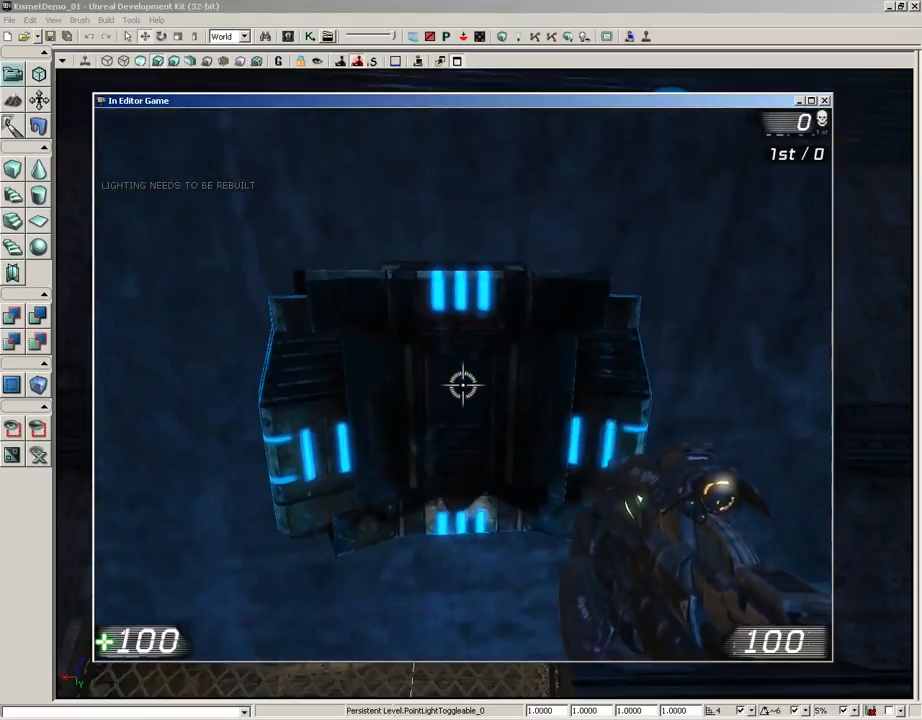
# Step: Use the wall switch, examine the fluorescent light's response, try the switch again, and end the play session
pyautogui.press('s')
pyautogui.press('w')
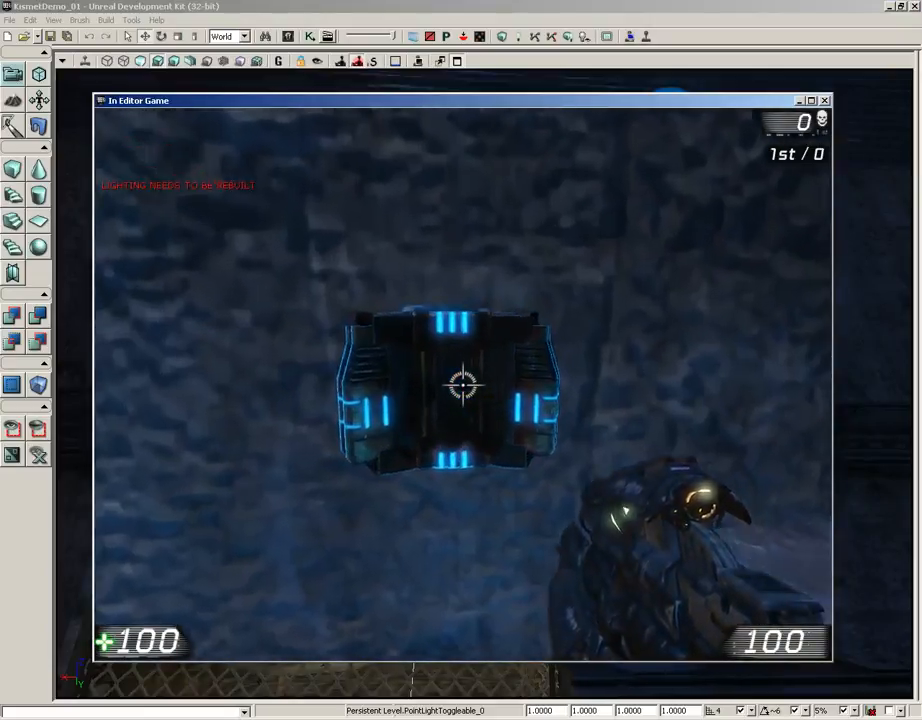
pyautogui.press('s')
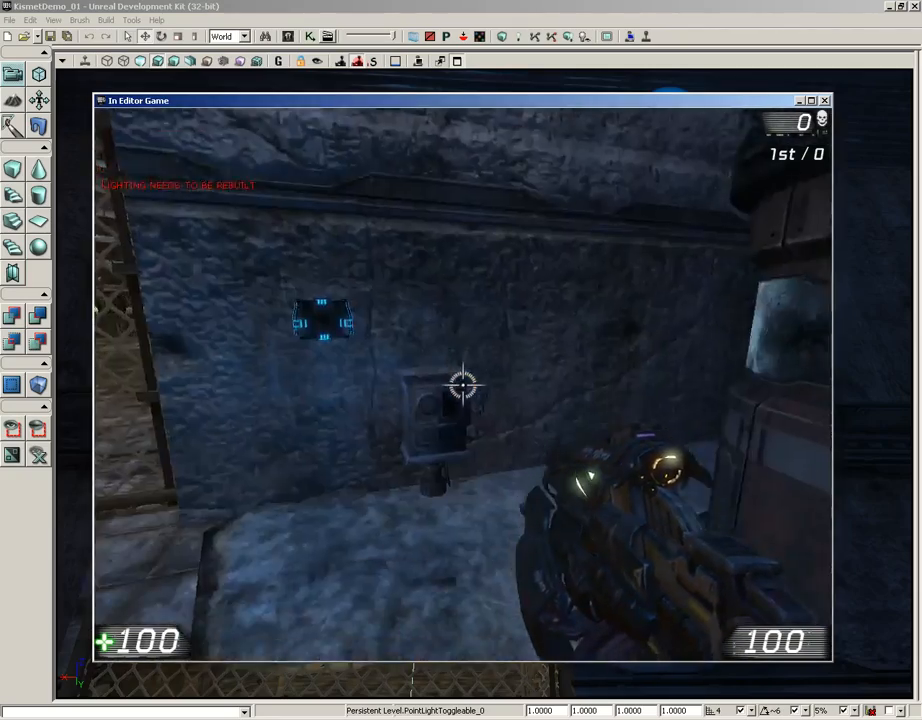
pyautogui.press('w')
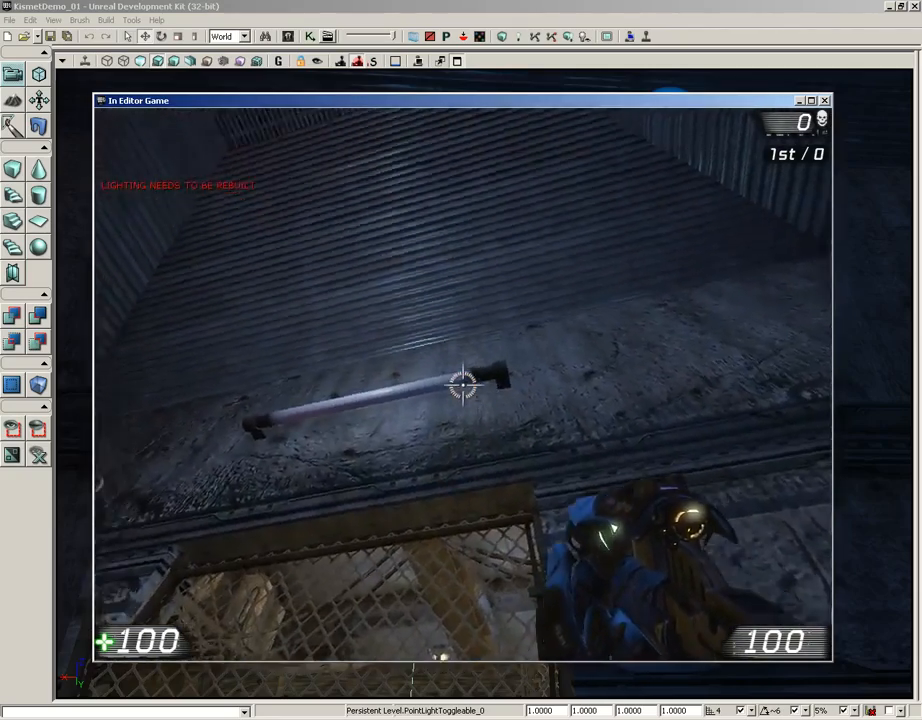
pyautogui.press('s')
pyautogui.press('w')
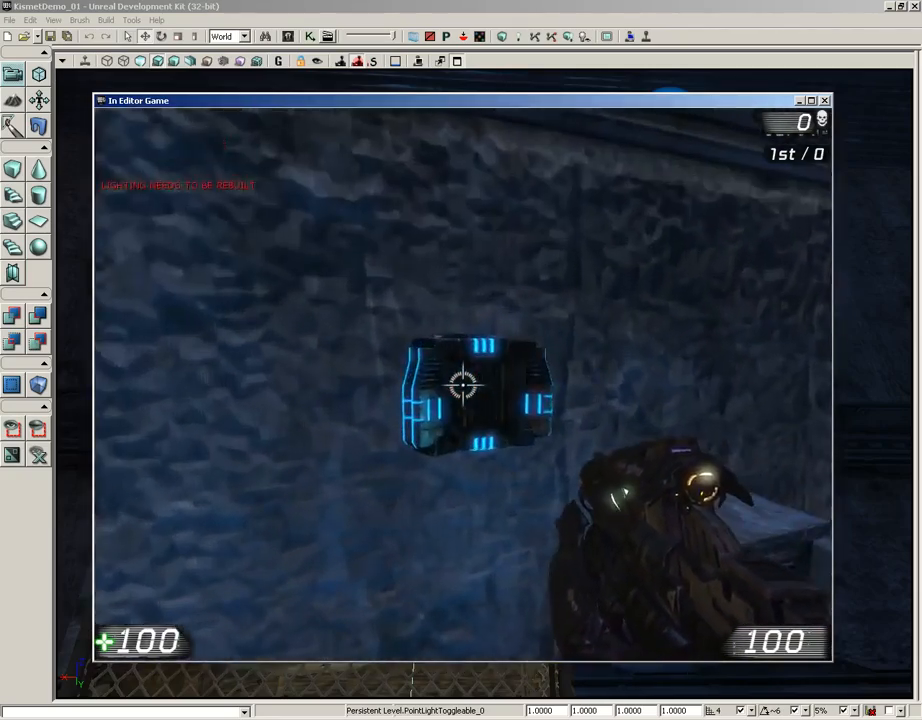
pyautogui.press('d')
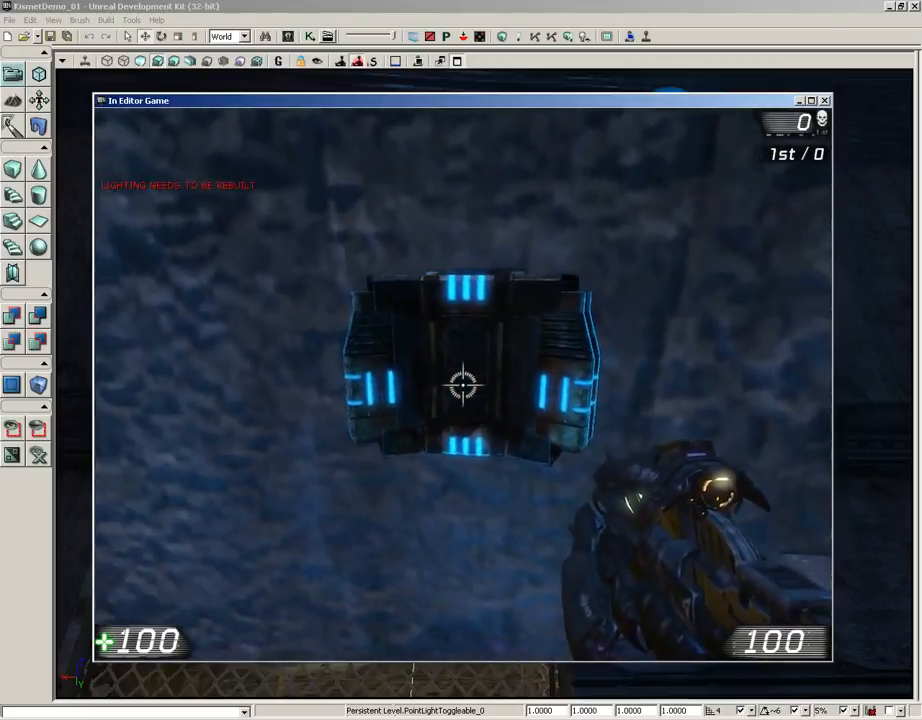
pyautogui.press('s')
pyautogui.press('w')
pyautogui.press('Escape')
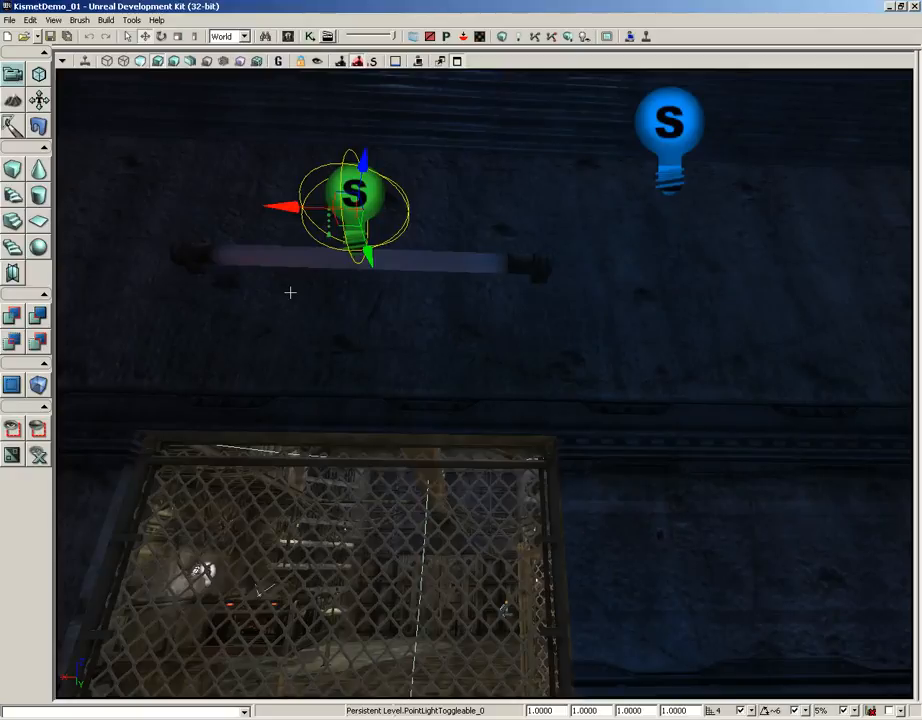
# Step: Reopen Kismet and turn off Aim To Interact for the Trigger_1 Used event
pyautogui.click(309, 37)
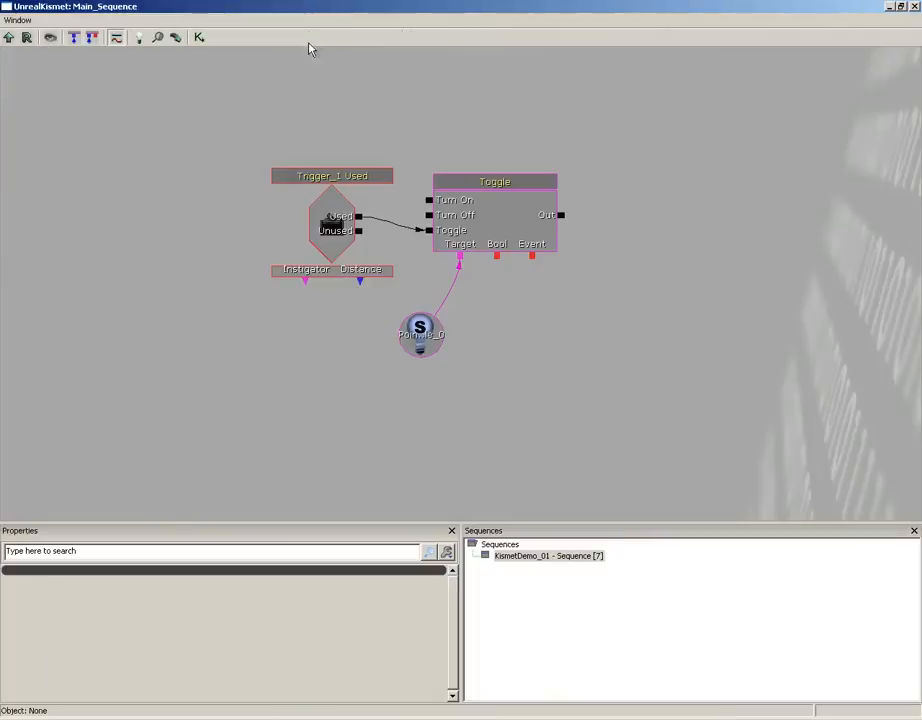
pyautogui.click(342, 240)
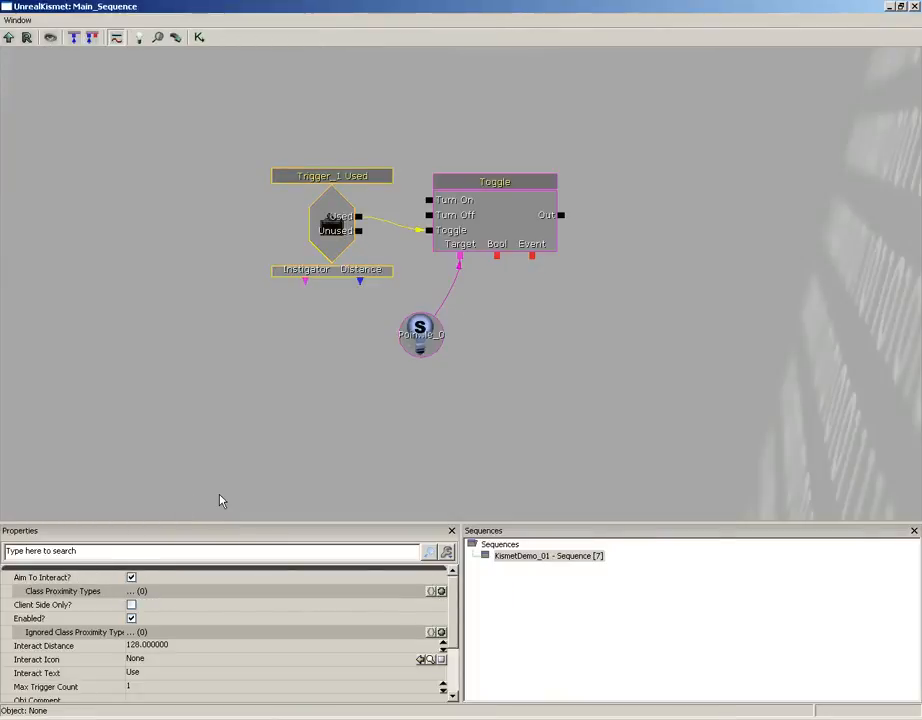
pyautogui.click(131, 577)
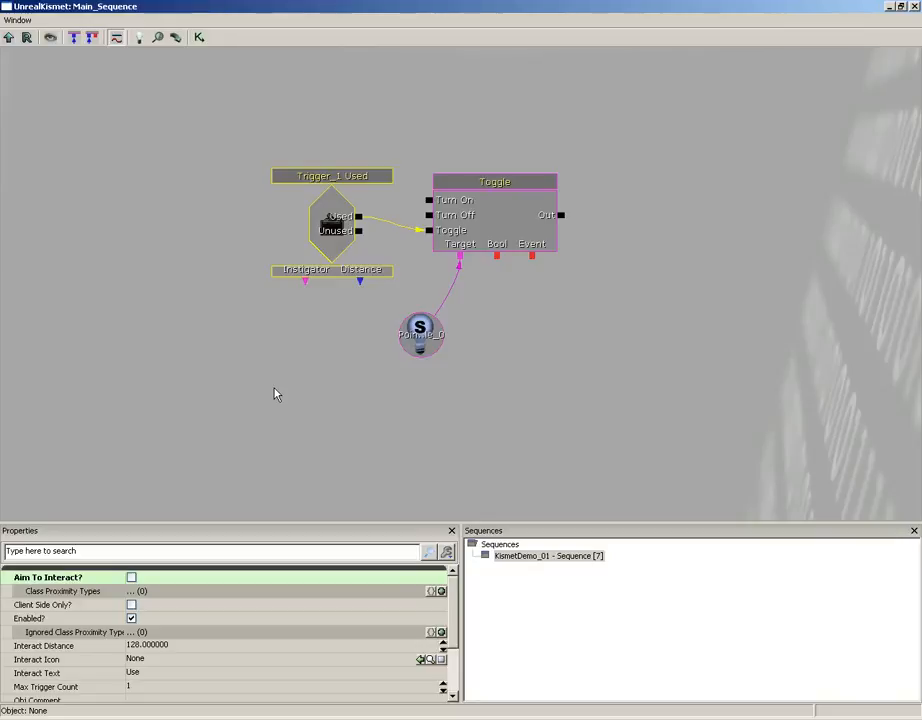
pyautogui.click(914, 6)
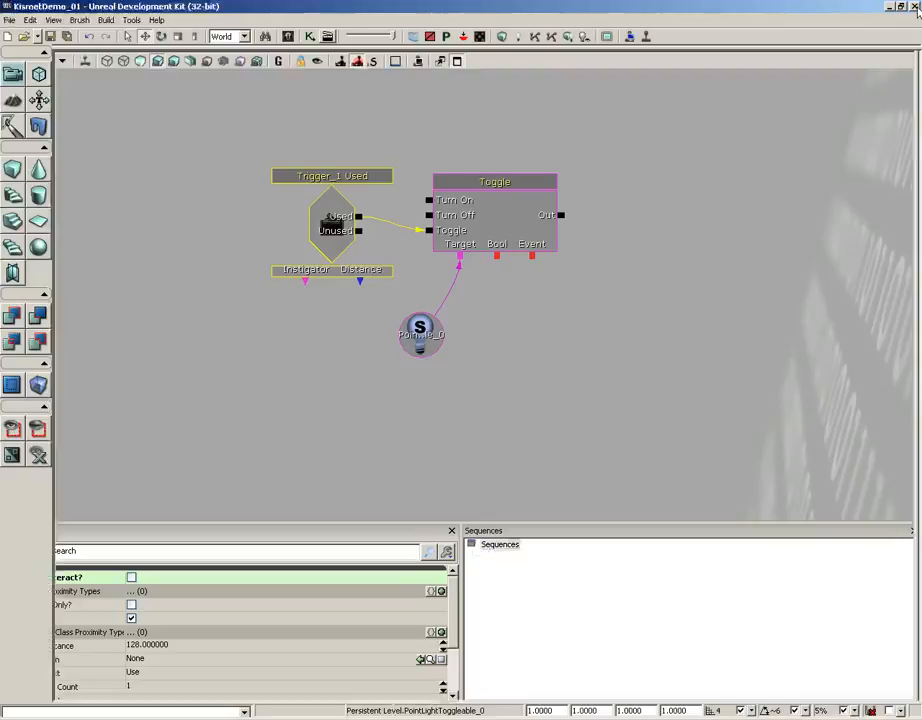
# Step: Set the Trigger_1 Used event's Max Trigger Count to 0 in Kismet and close the Kismet window
pyautogui.click(309, 36)
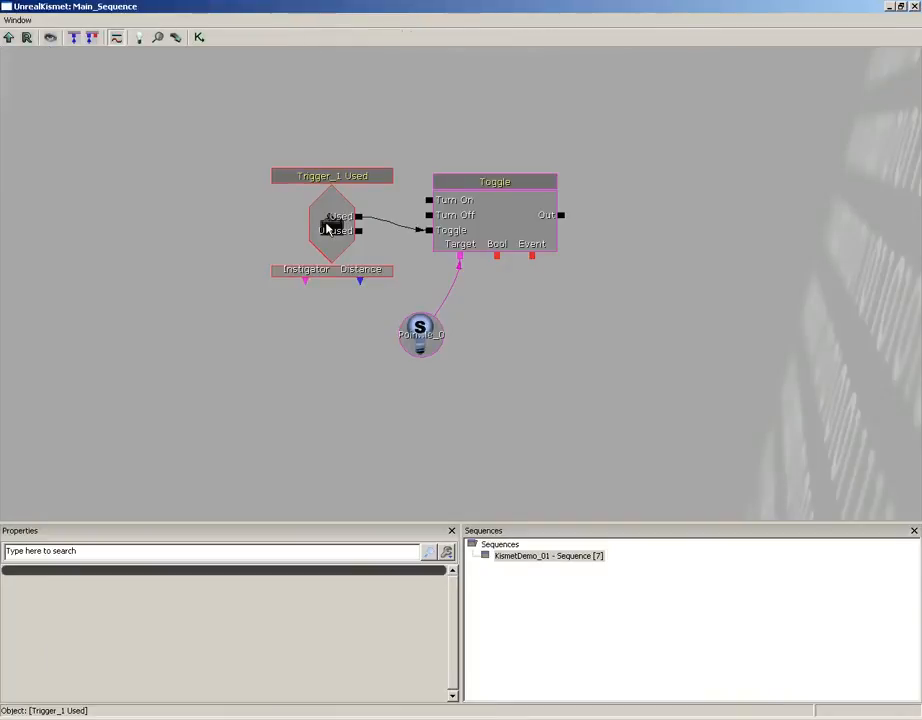
pyautogui.click(329, 228)
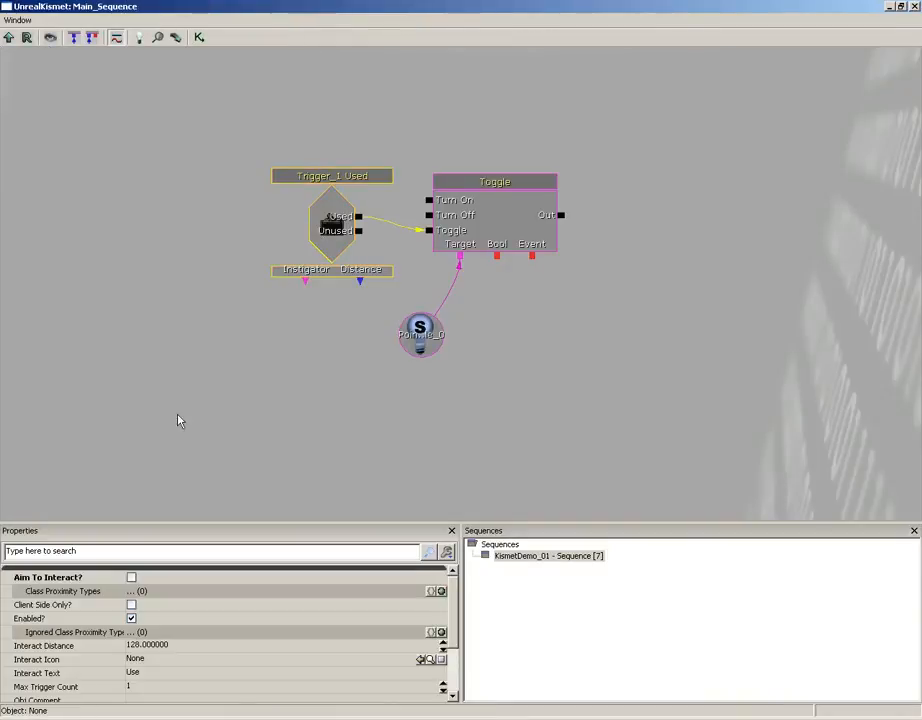
pyautogui.click(177, 687)
pyautogui.write('0')
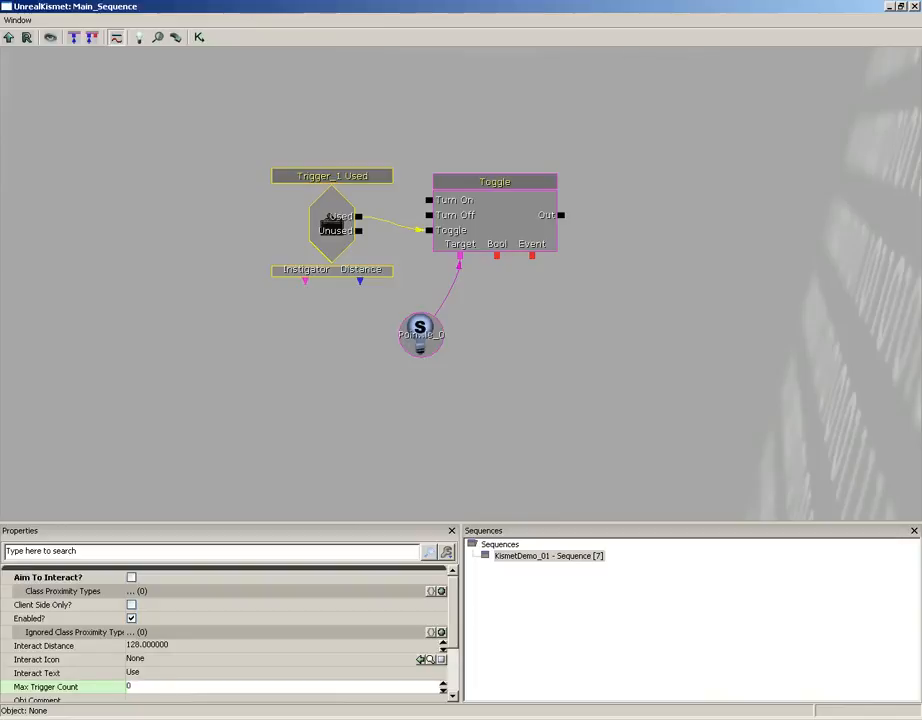
pyautogui.press('Return')
pyautogui.click(914, 7)
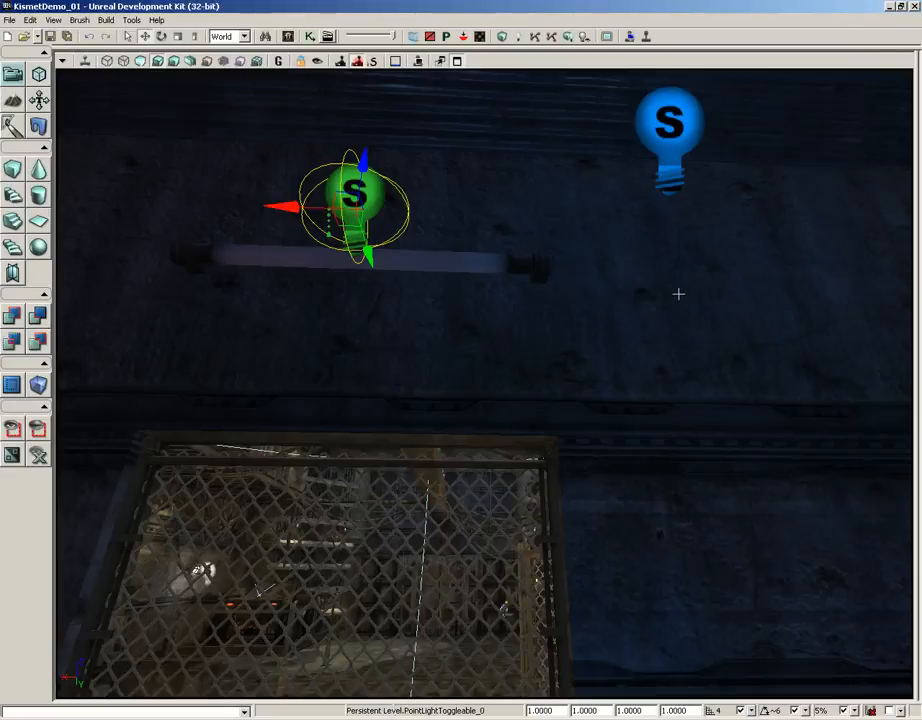
# Step: Play the level in the editor again and walk up to the wall switch
pyautogui.click(645, 36)
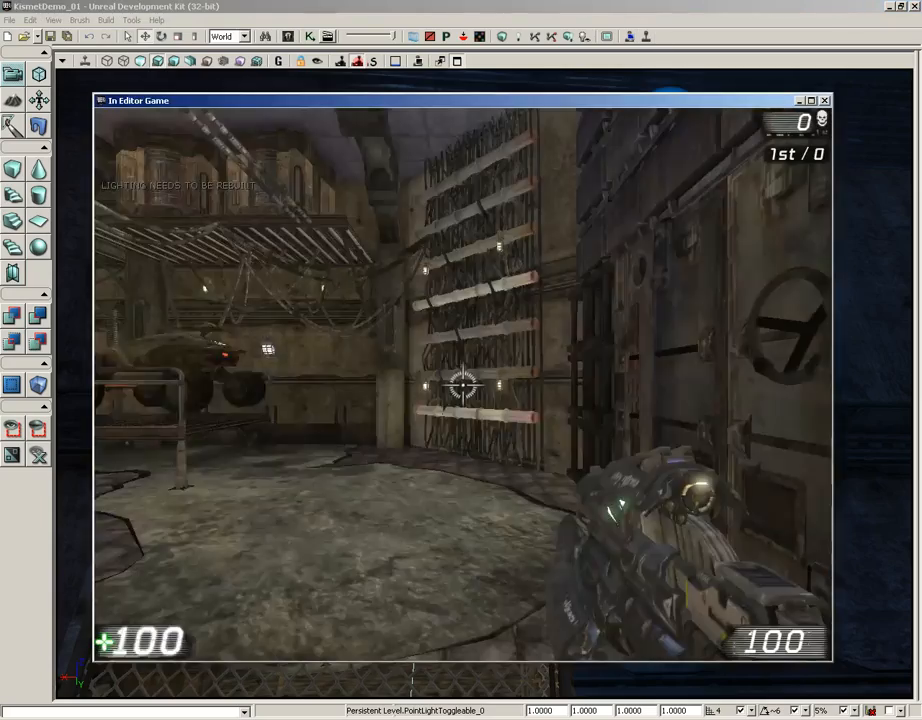
pyautogui.press('w')
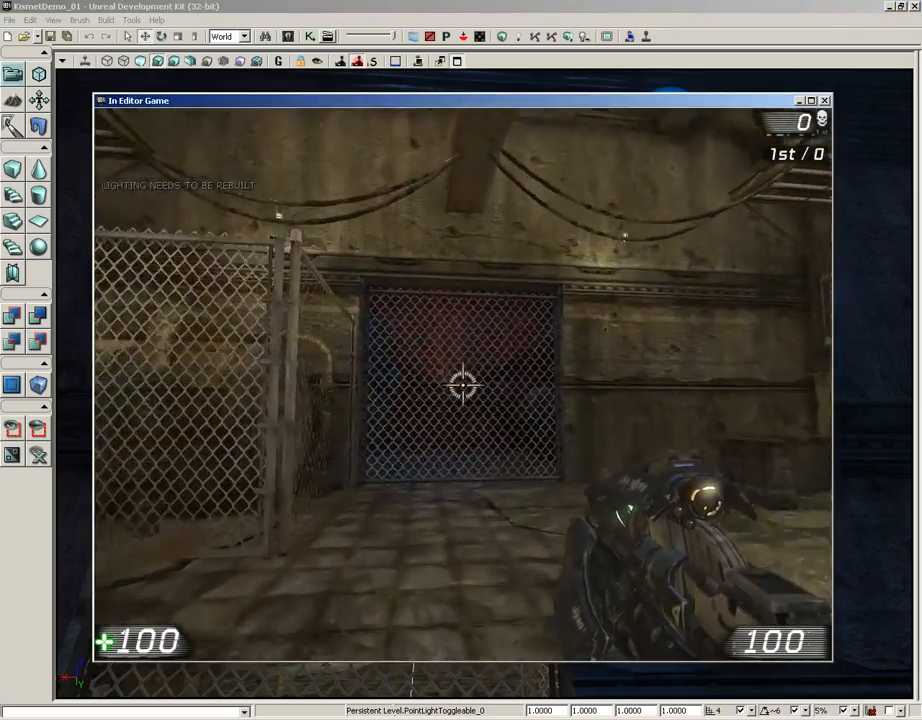
pyautogui.press('w')
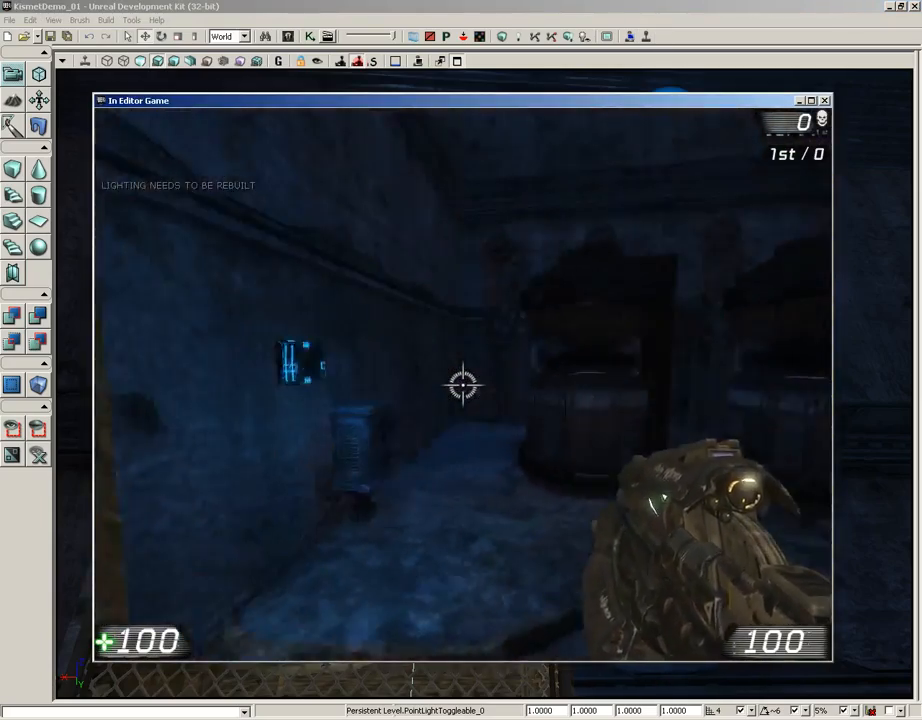
pyautogui.press('w')
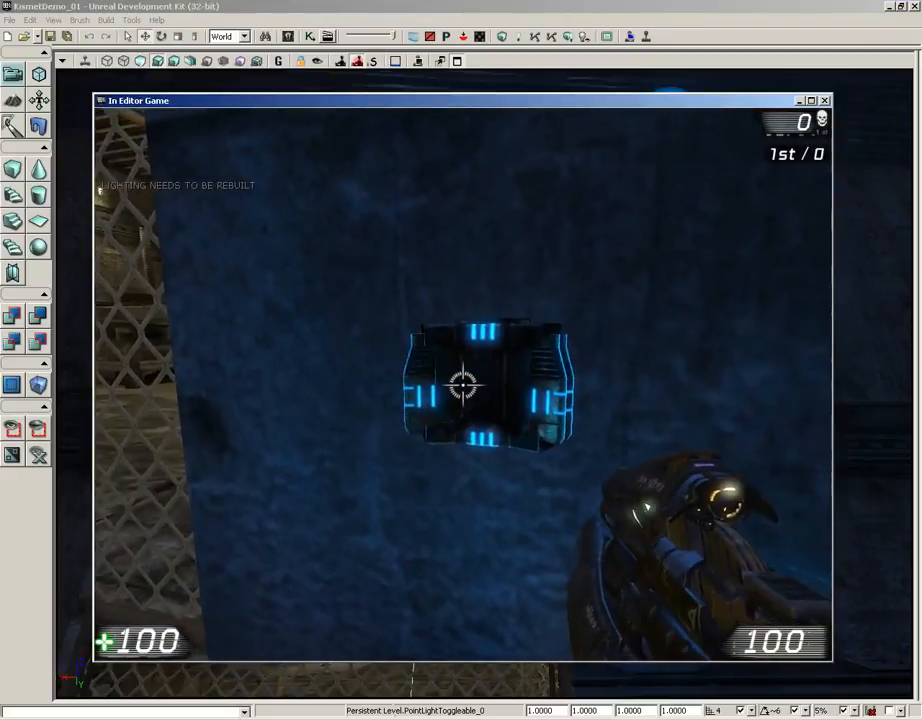
pyautogui.press('w')
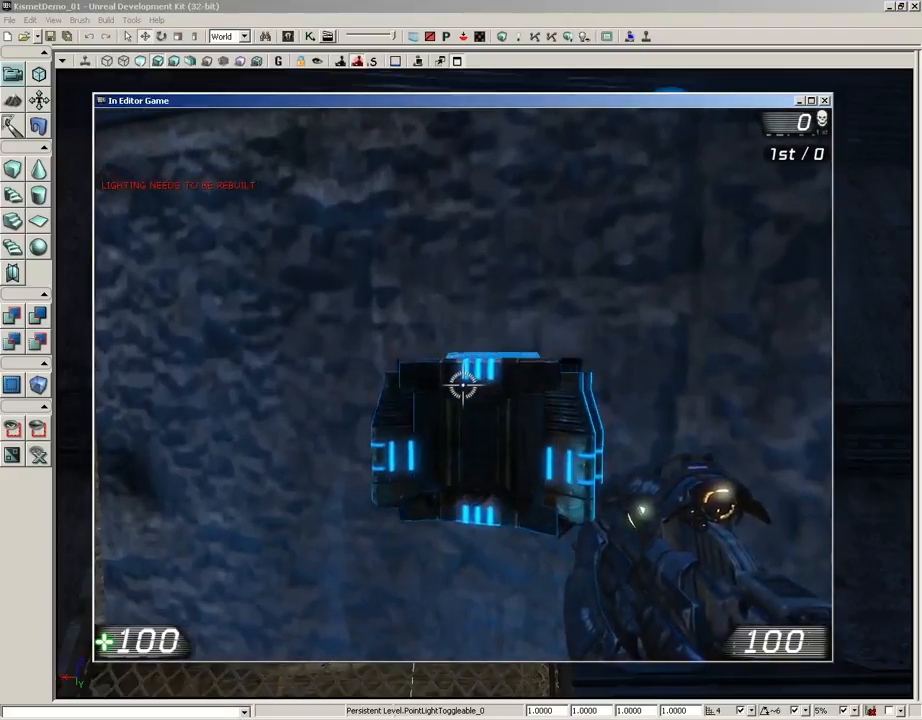
# Step: Use the wall switch repeatedly to check that the light toggles on and off each time
pyautogui.press('e')
pyautogui.press('e')
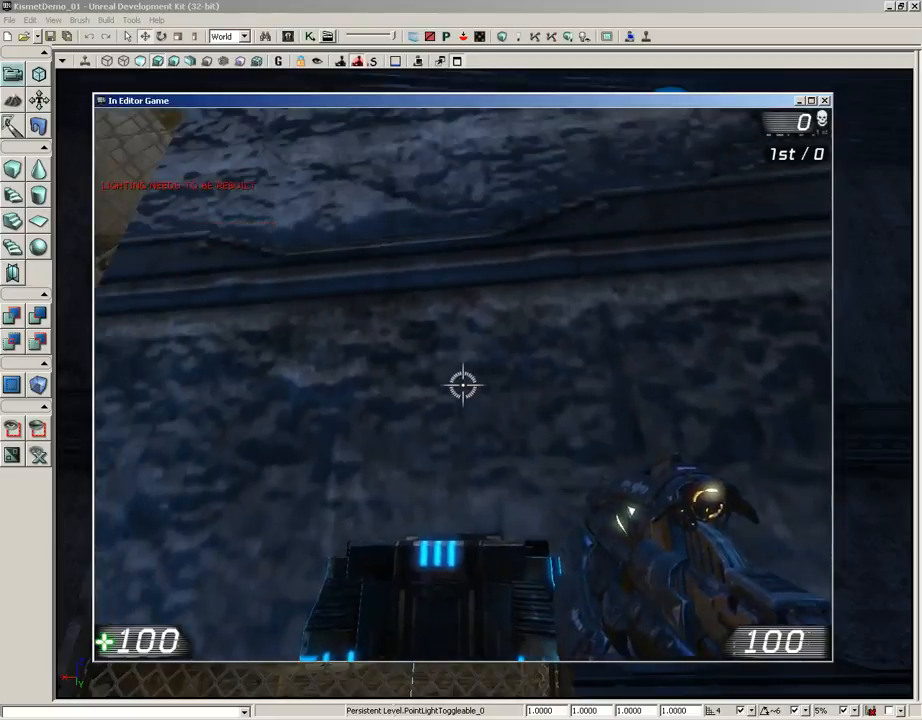
pyautogui.press('e')
pyautogui.press('e')
pyautogui.press('e')
pyautogui.press('e')
pyautogui.press('e')
pyautogui.press('e')
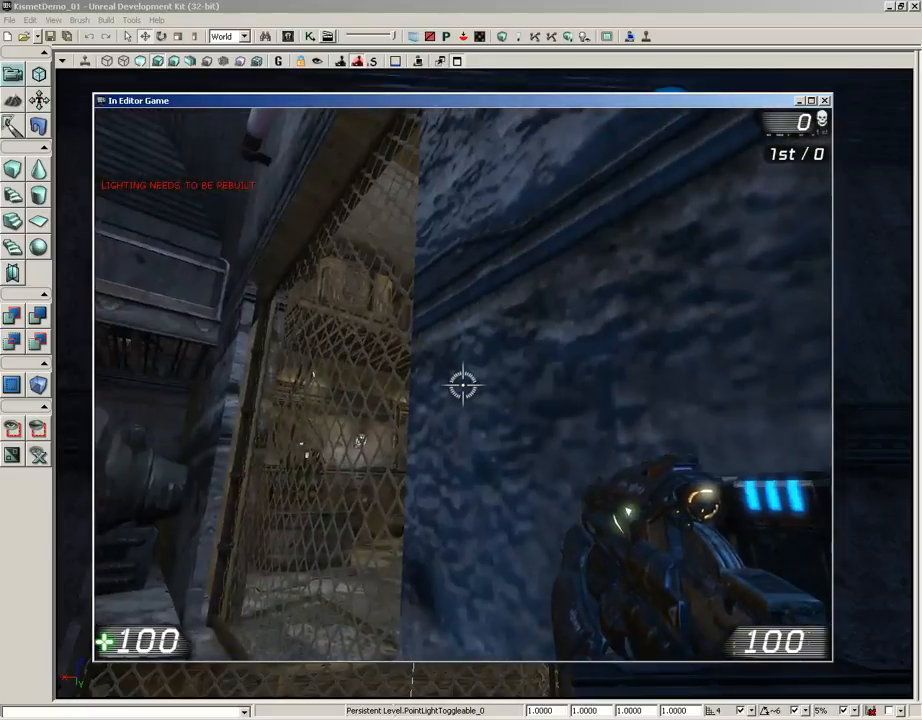
# Step: End the play test and set the fluorescent fixture's toggleable point light brightness to 2.5
pyautogui.press('e')
pyautogui.press('Escape')
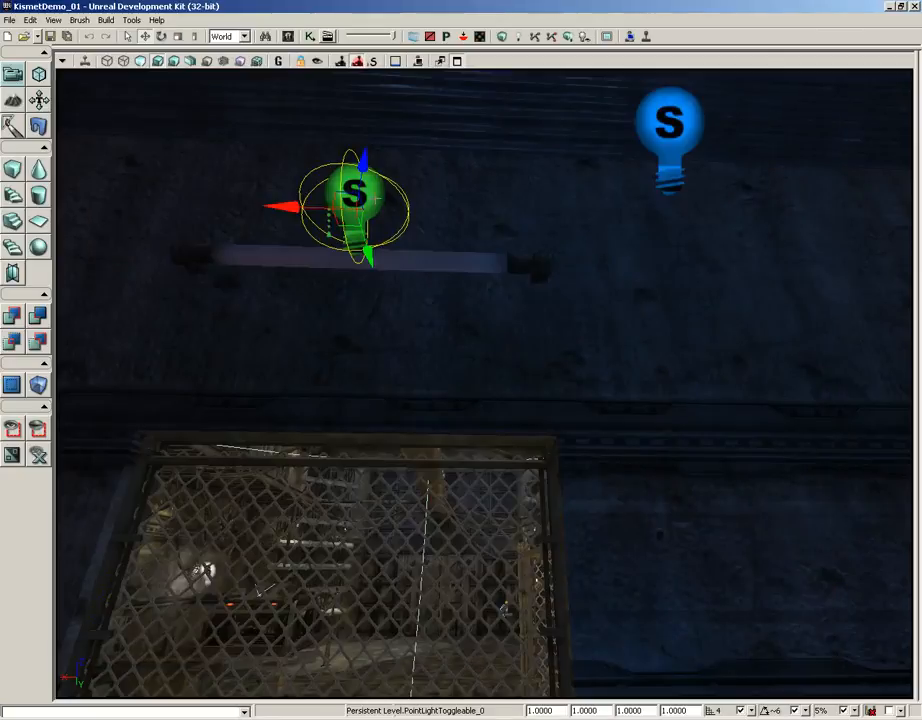
pyautogui.press('F4')
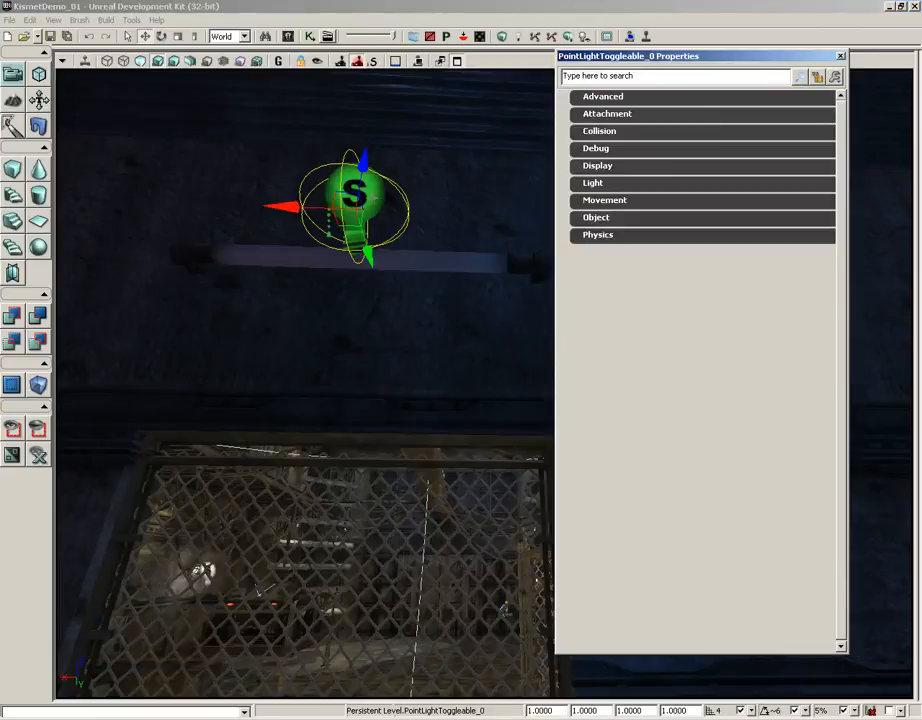
pyautogui.click(615, 190)
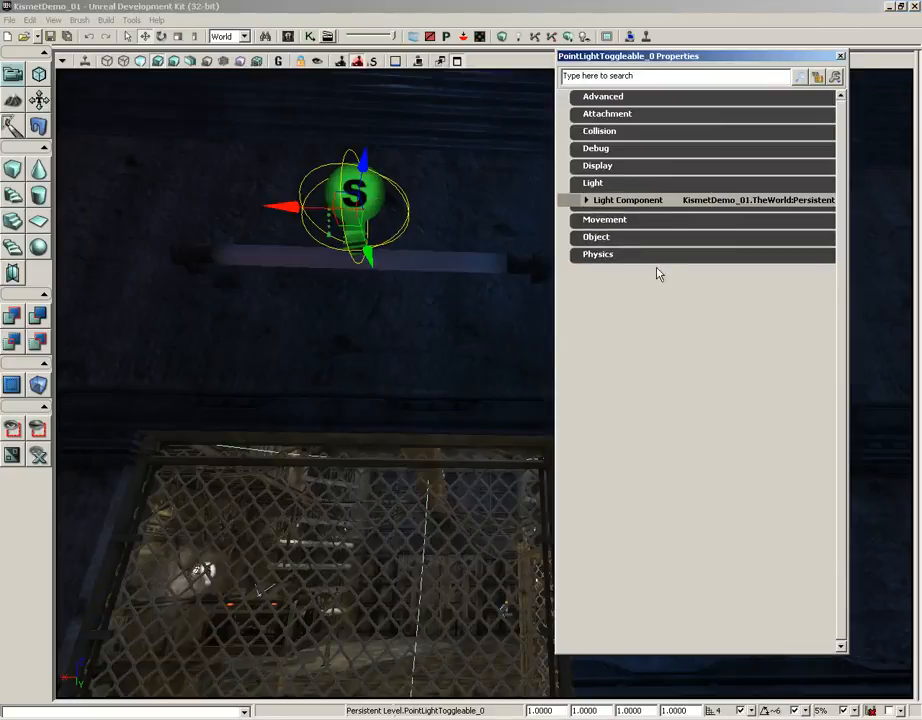
pyautogui.click(613, 202)
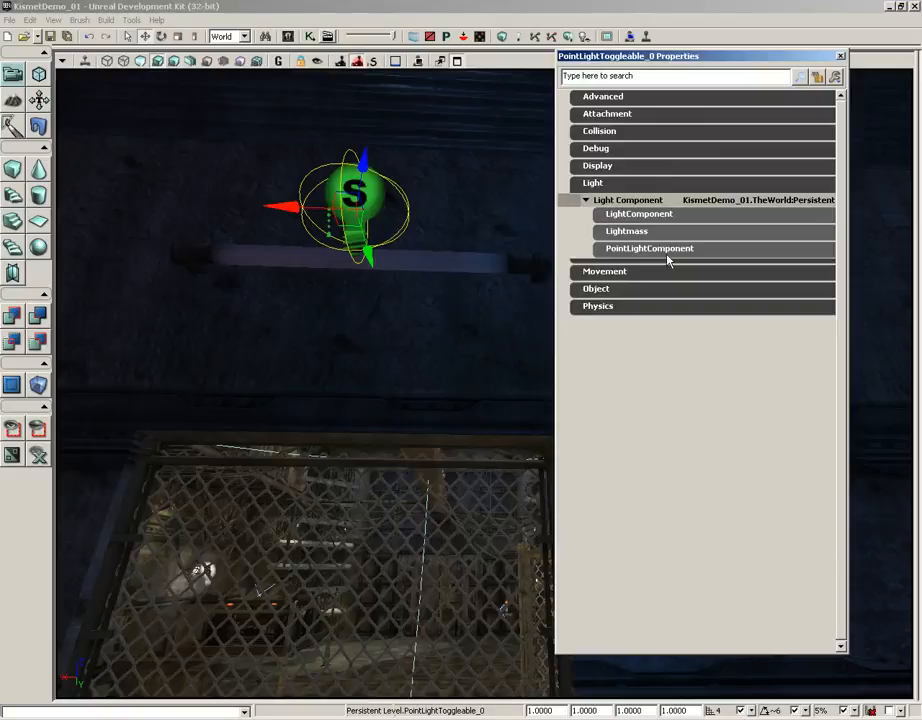
pyautogui.click(631, 215)
pyautogui.click(718, 245)
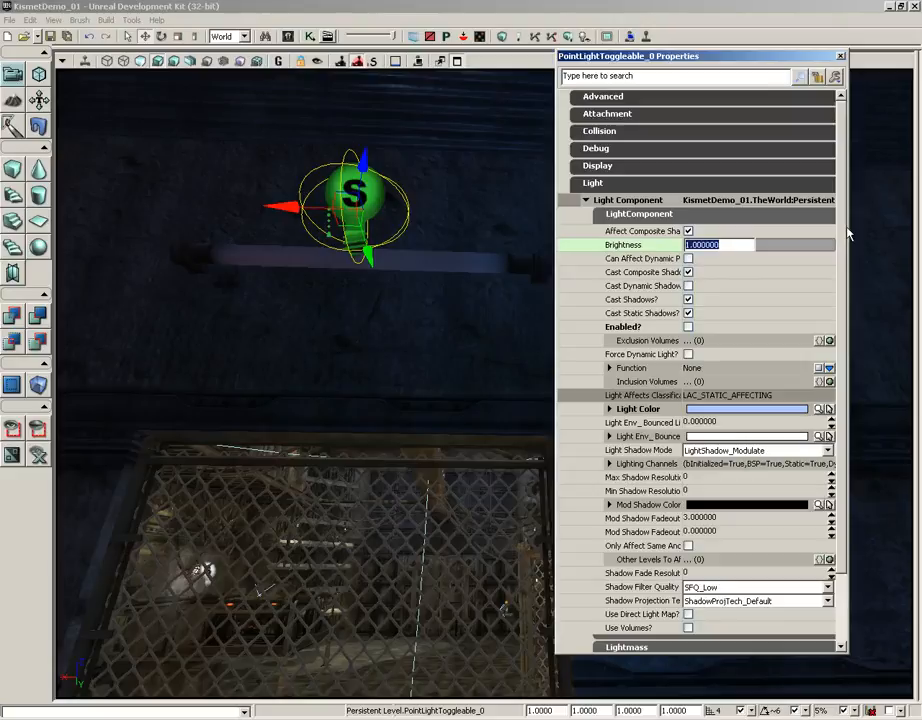
pyautogui.write('2.5')
pyautogui.press('Return')
# Step: Enable the toggleable point light to preview its brightness, disable it again and close its properties
pyautogui.click(688, 326)
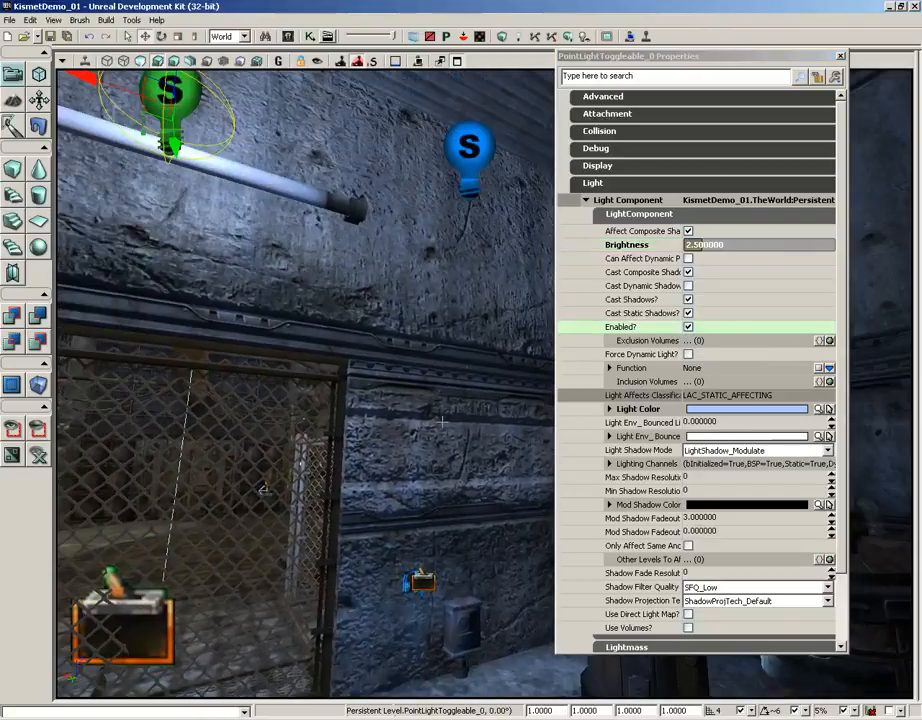
pyautogui.click(688, 326)
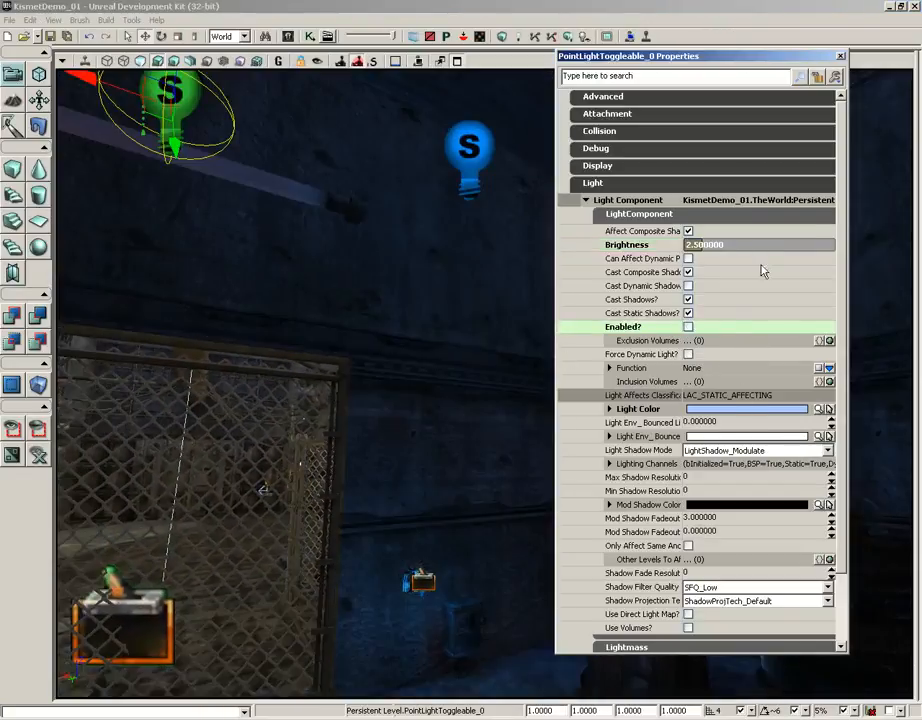
pyautogui.click(842, 58)
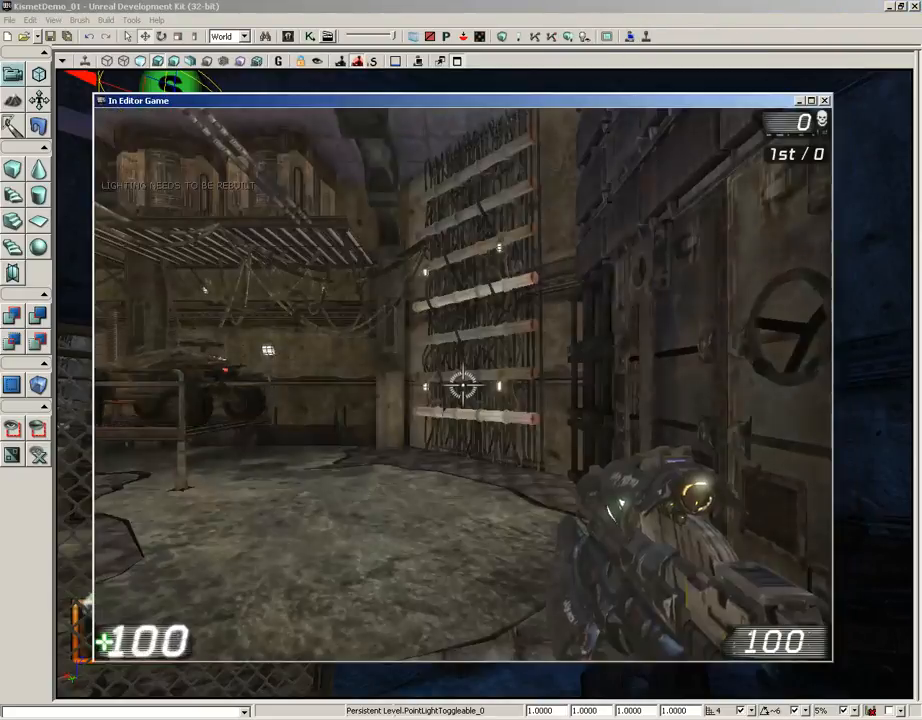
# Step: Play the level in the editor, walk to the wall switch, toggle the light repeatedly to check its brightness, and end the play test
pyautogui.press('w')
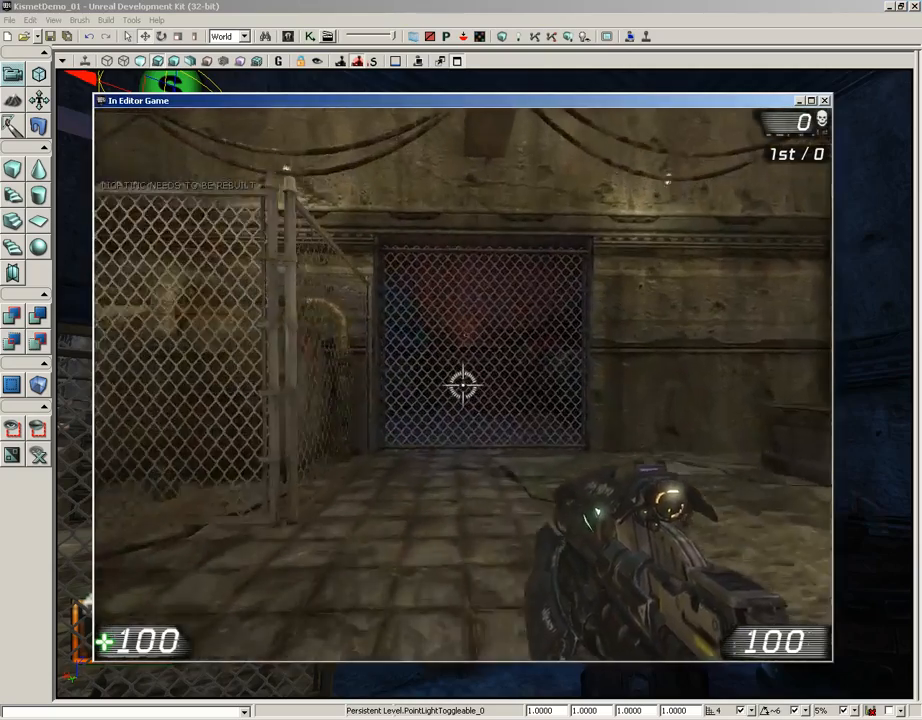
pyautogui.press('w')
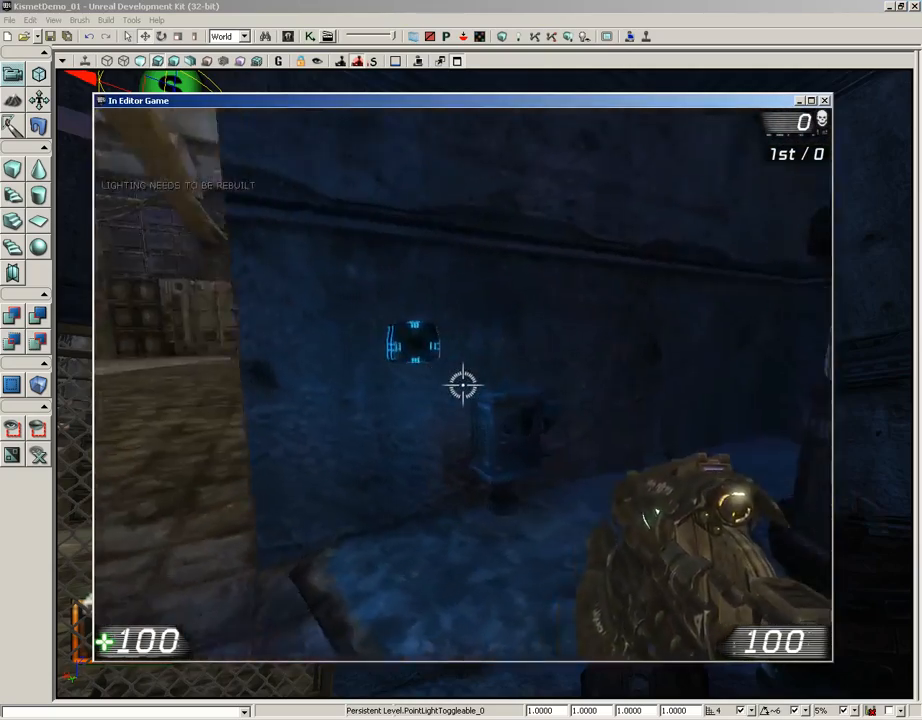
pyautogui.press('e')
pyautogui.press('e')
pyautogui.press('e')
pyautogui.press('e')
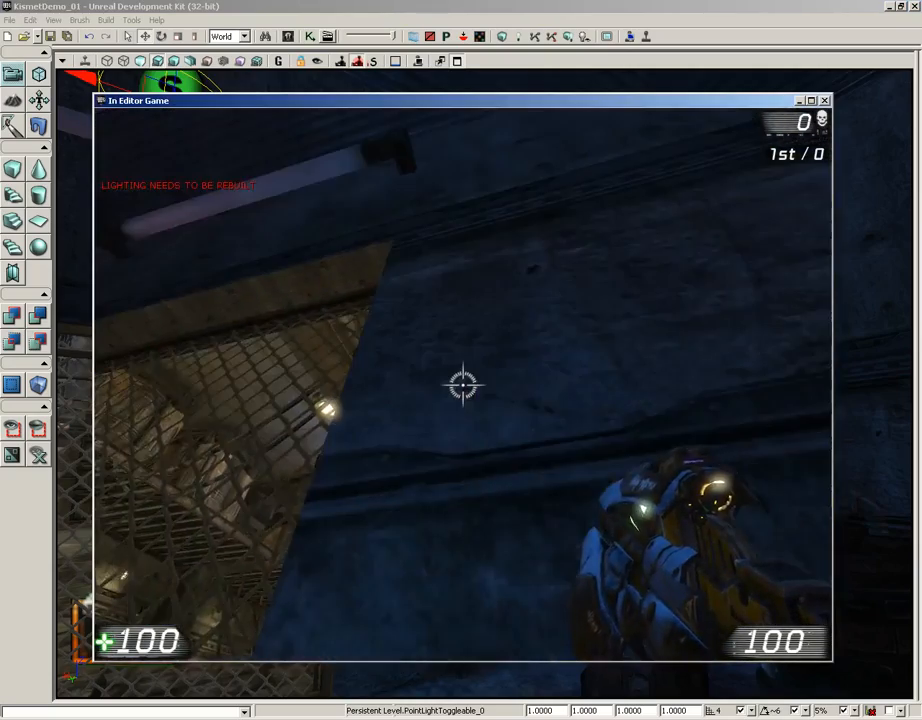
pyautogui.press('e')
pyautogui.press('e')
pyautogui.press('e')
pyautogui.press('e')
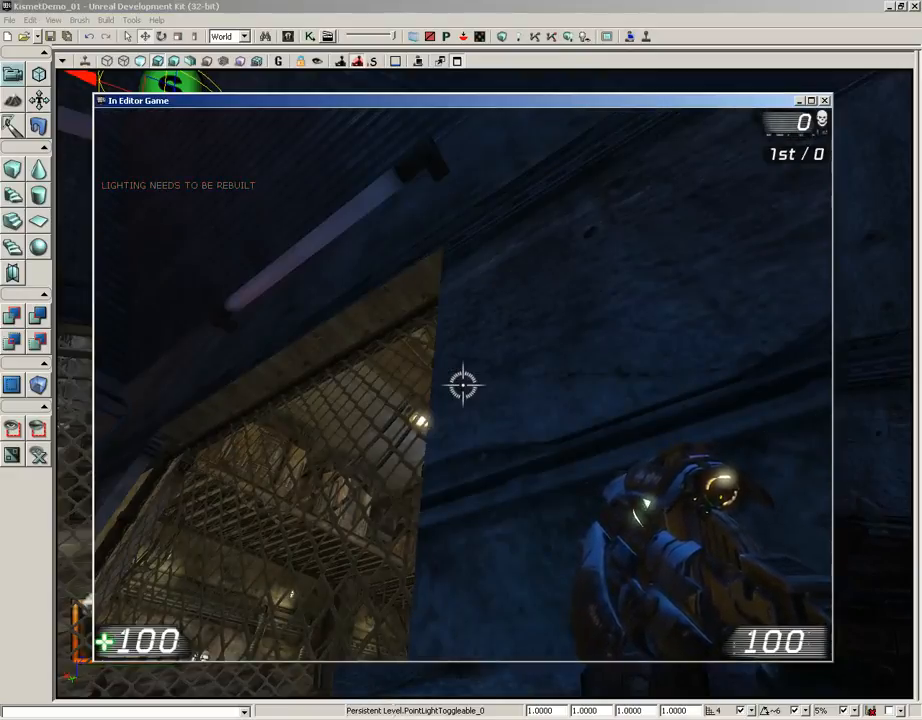
pyautogui.press('Escape')
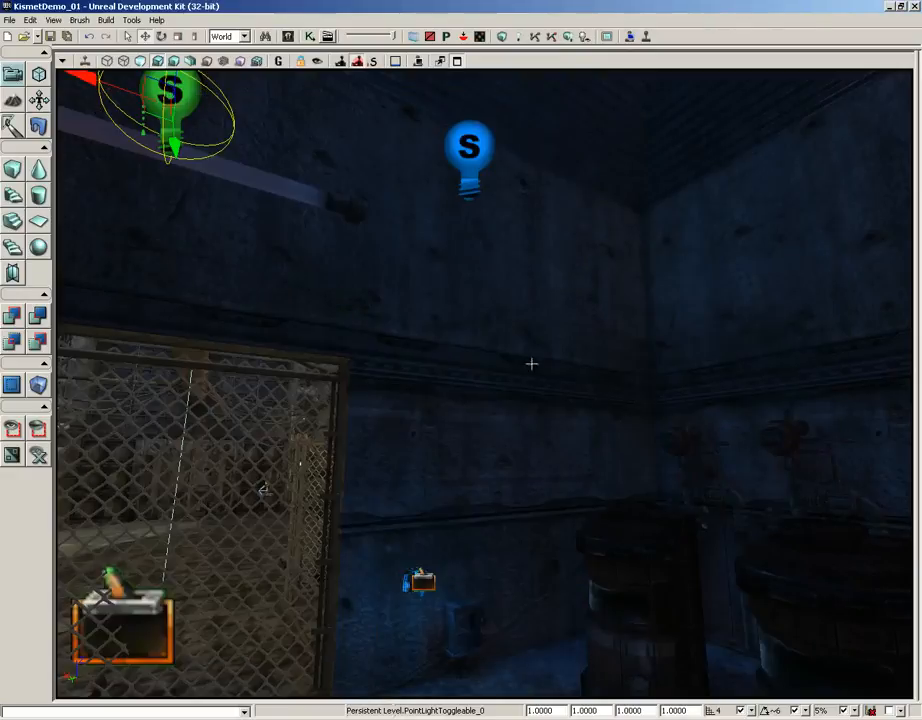
pyautogui.moveTo(531, 364); pyautogui.dragTo(521, 308, button='right')
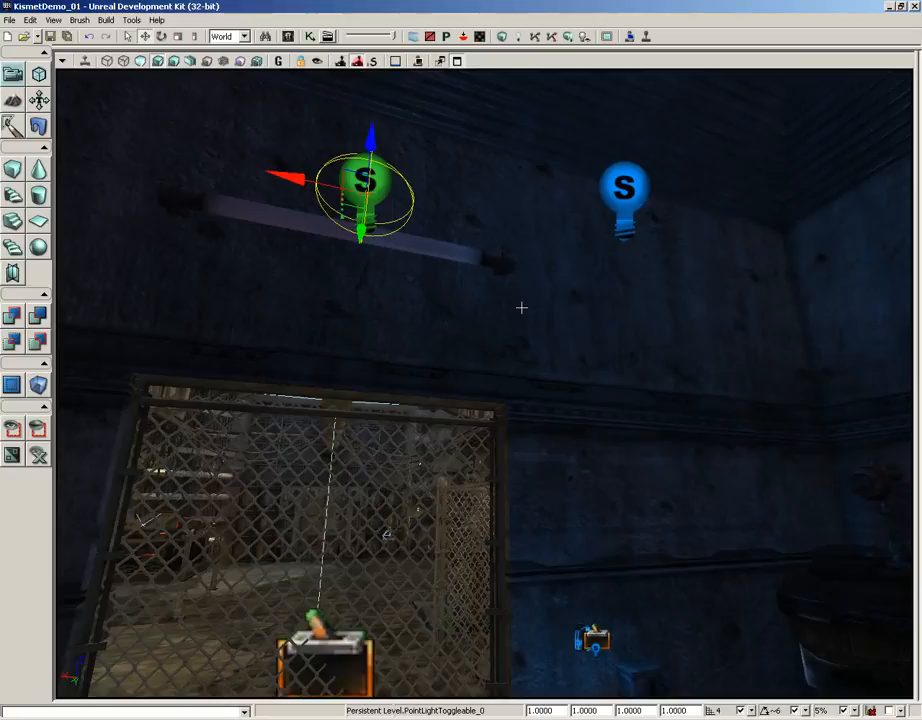